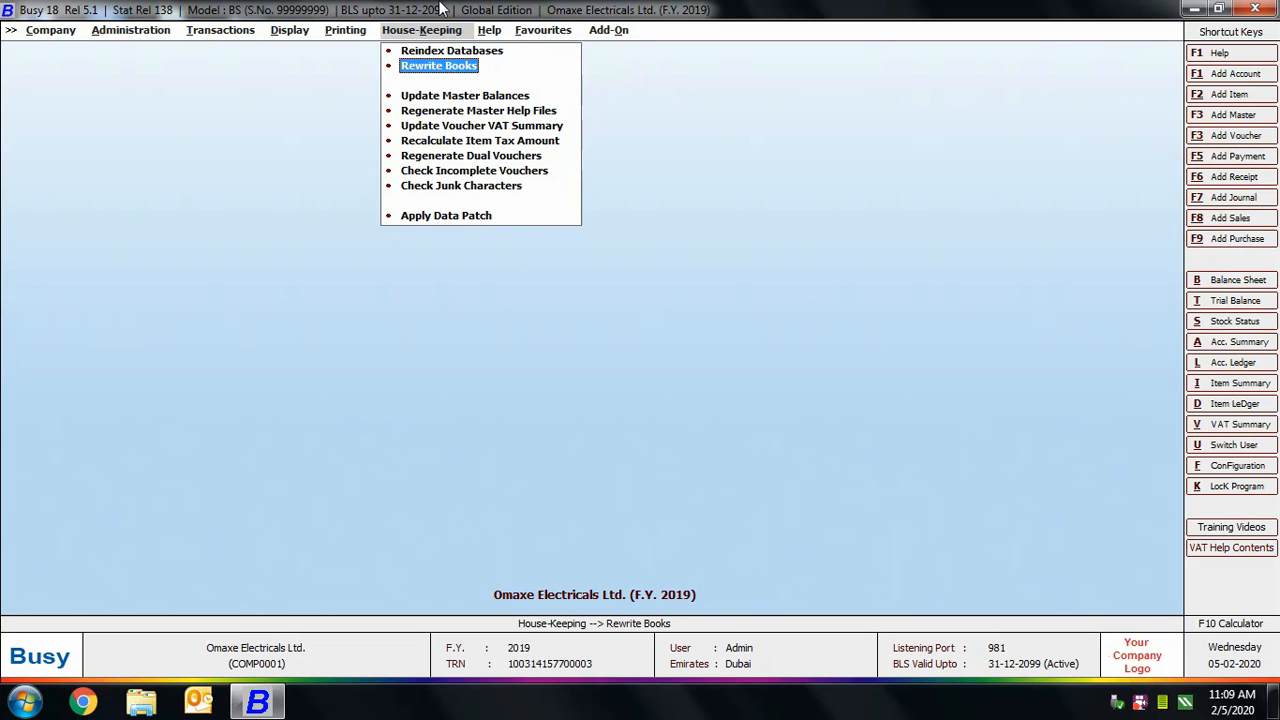
- Preview the Rewrite Books backup options without proceeding, and run the update of master balances
{"action": "left_click", "coordinate": [435, 68]}
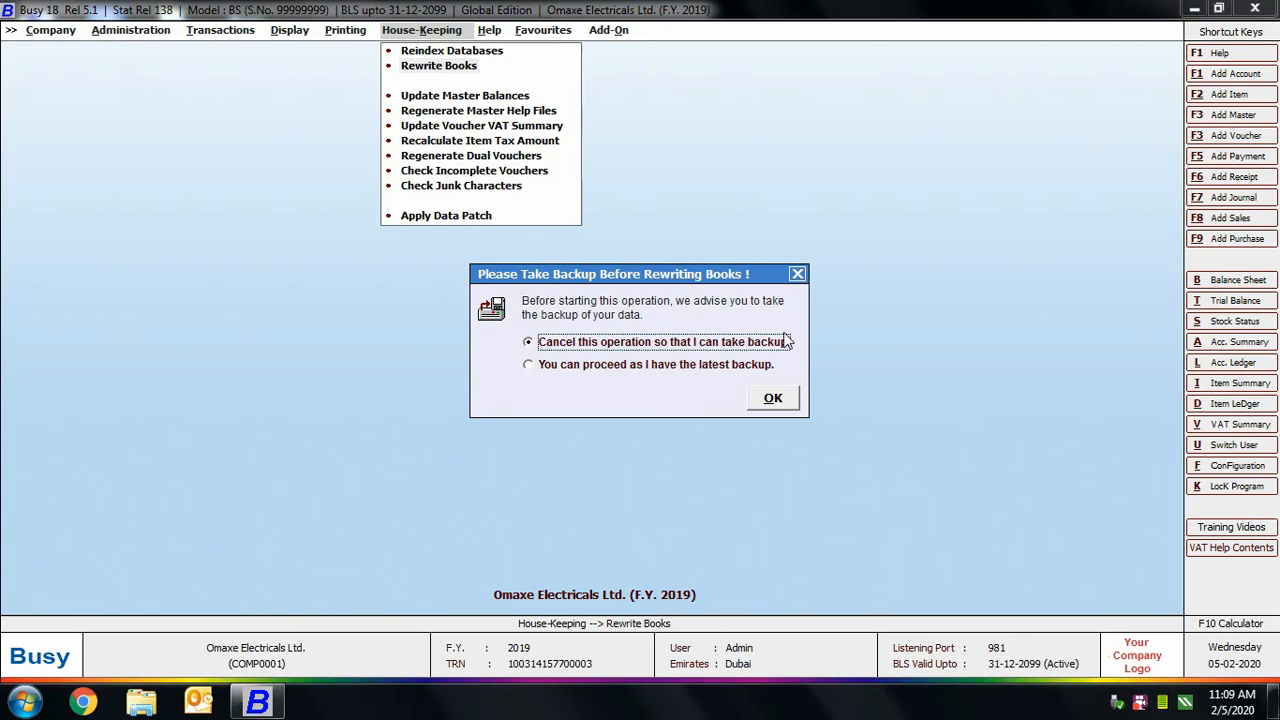
{"action": "left_click", "coordinate": [796, 274]}
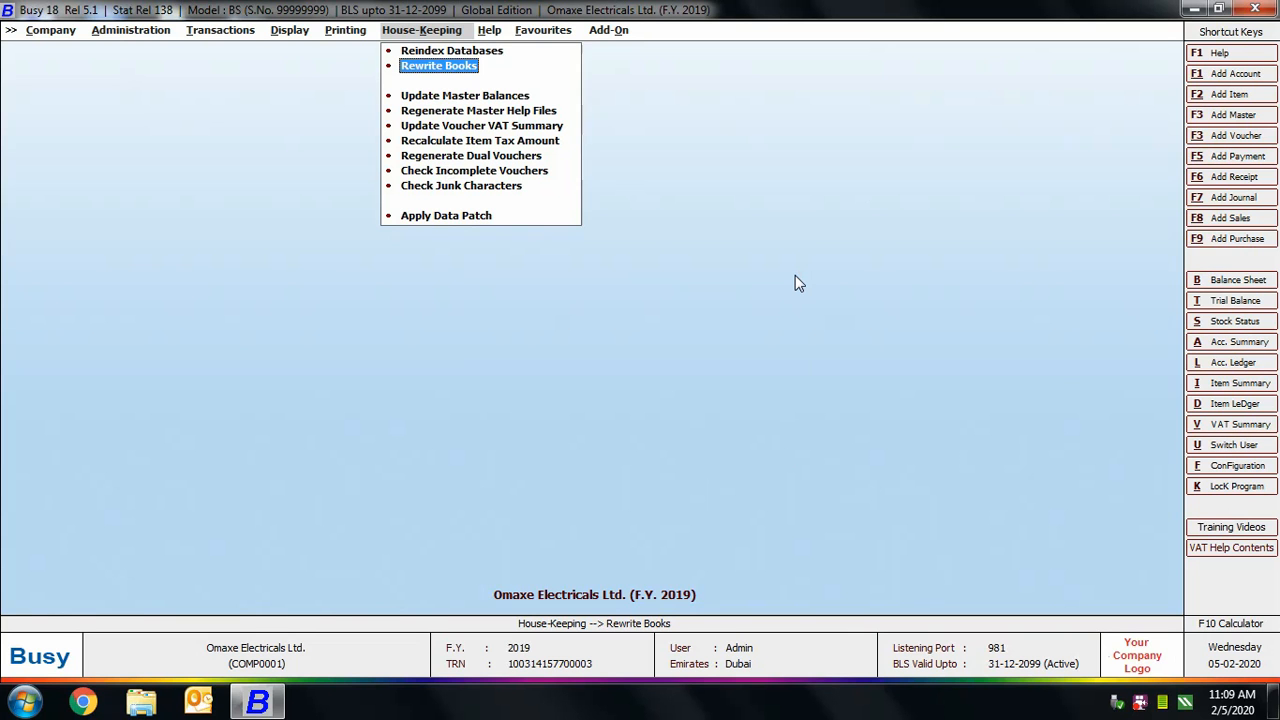
{"action": "left_click", "coordinate": [511, 96]}
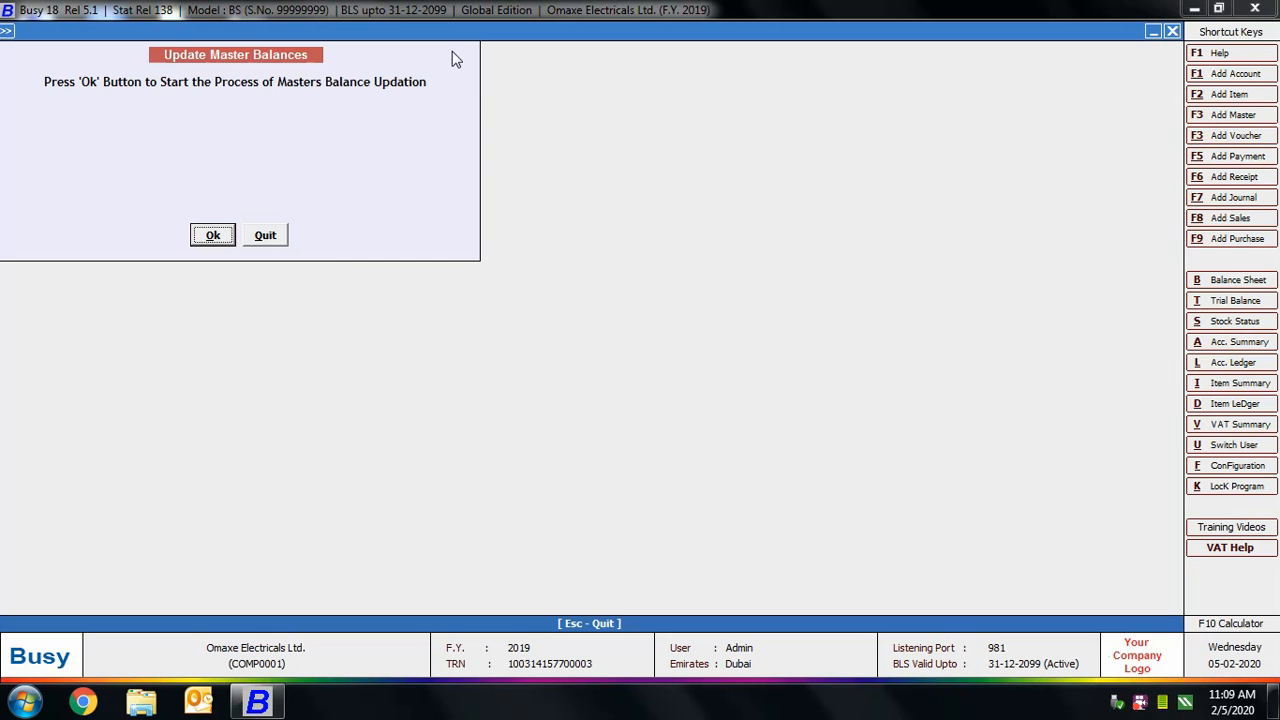
{"action": "left_click", "coordinate": [213, 238]}
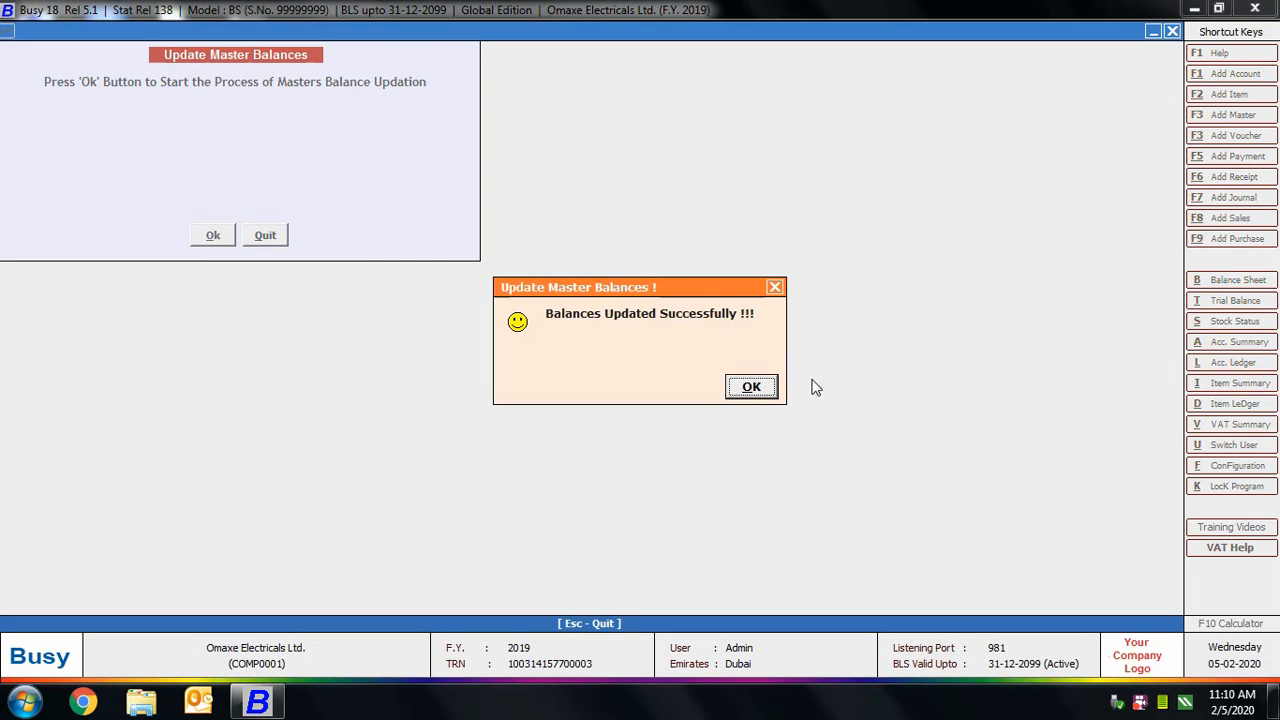
{"action": "left_click", "coordinate": [762, 389]}
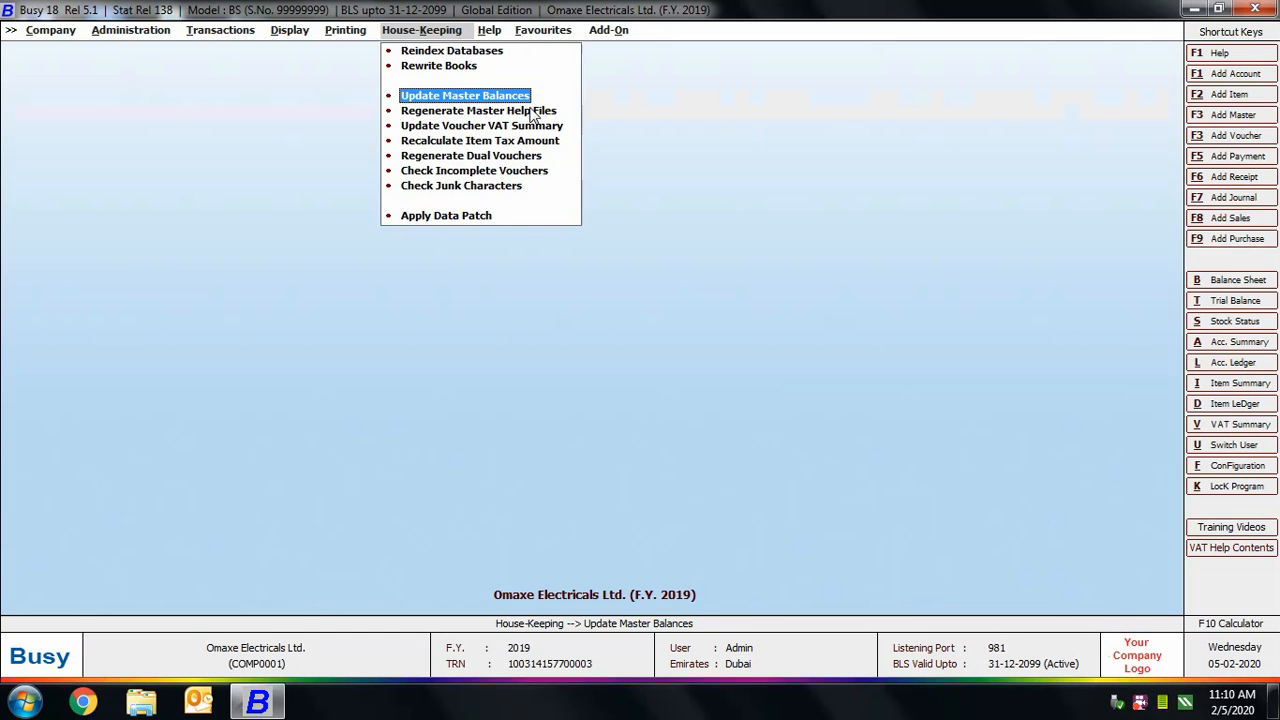
- View the Account Only and Item Only options for regenerating master help files, and quit without running the process
{"action": "left_click", "coordinate": [533, 111]}
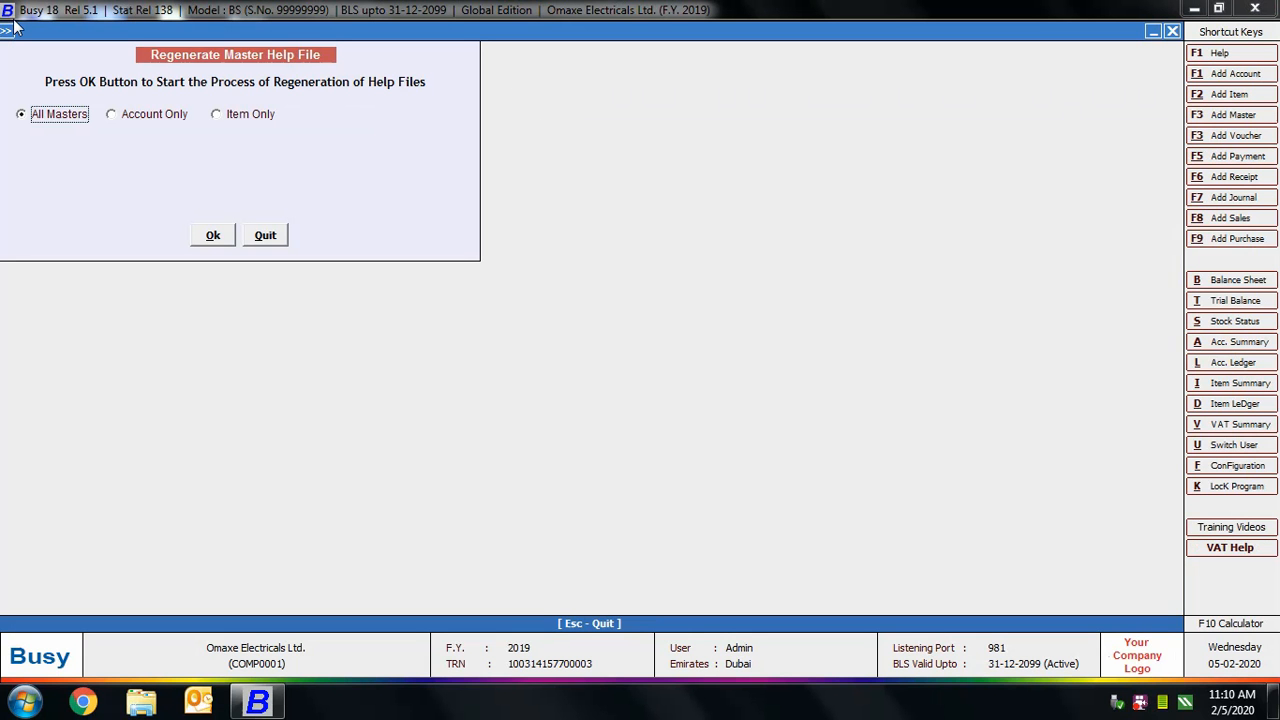
{"action": "left_click", "coordinate": [113, 116]}
{"action": "left_click", "coordinate": [246, 118]}
{"action": "left_click", "coordinate": [268, 236]}
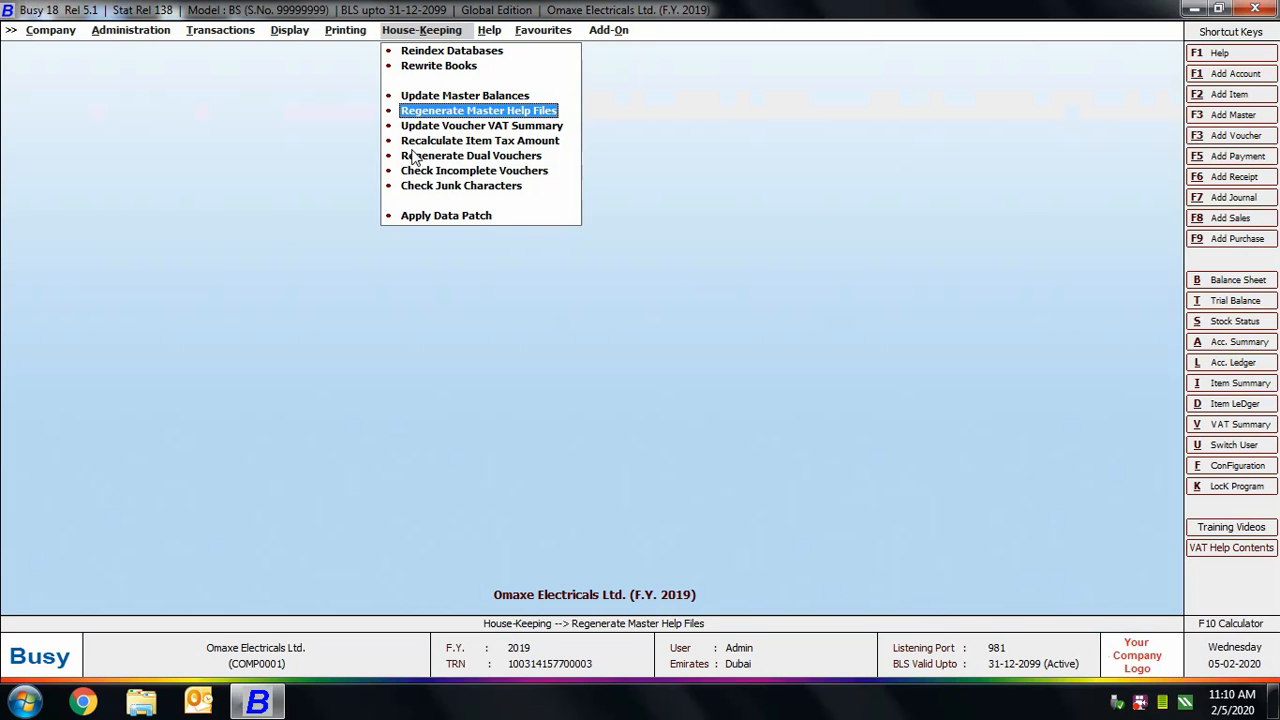
- View the Update Voucher VAT Summary utility and quit it without starting the update
{"action": "left_click", "coordinate": [443, 128]}
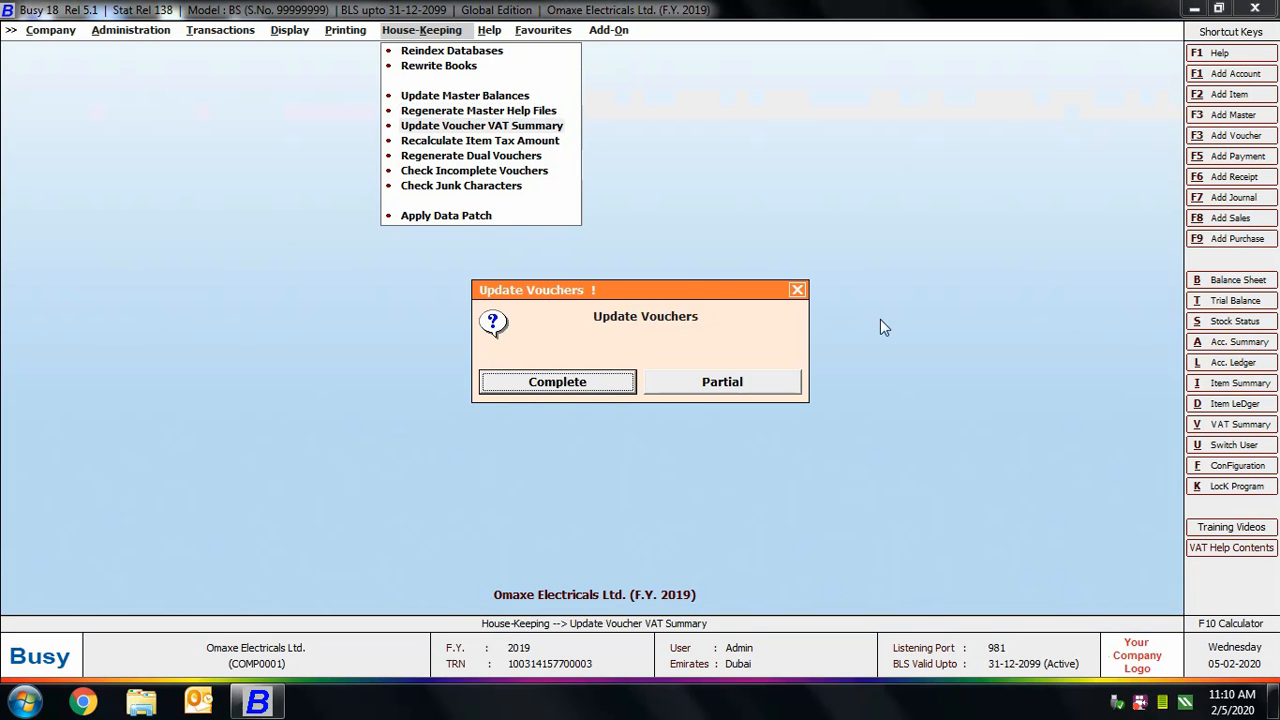
{"action": "left_click", "coordinate": [797, 291]}
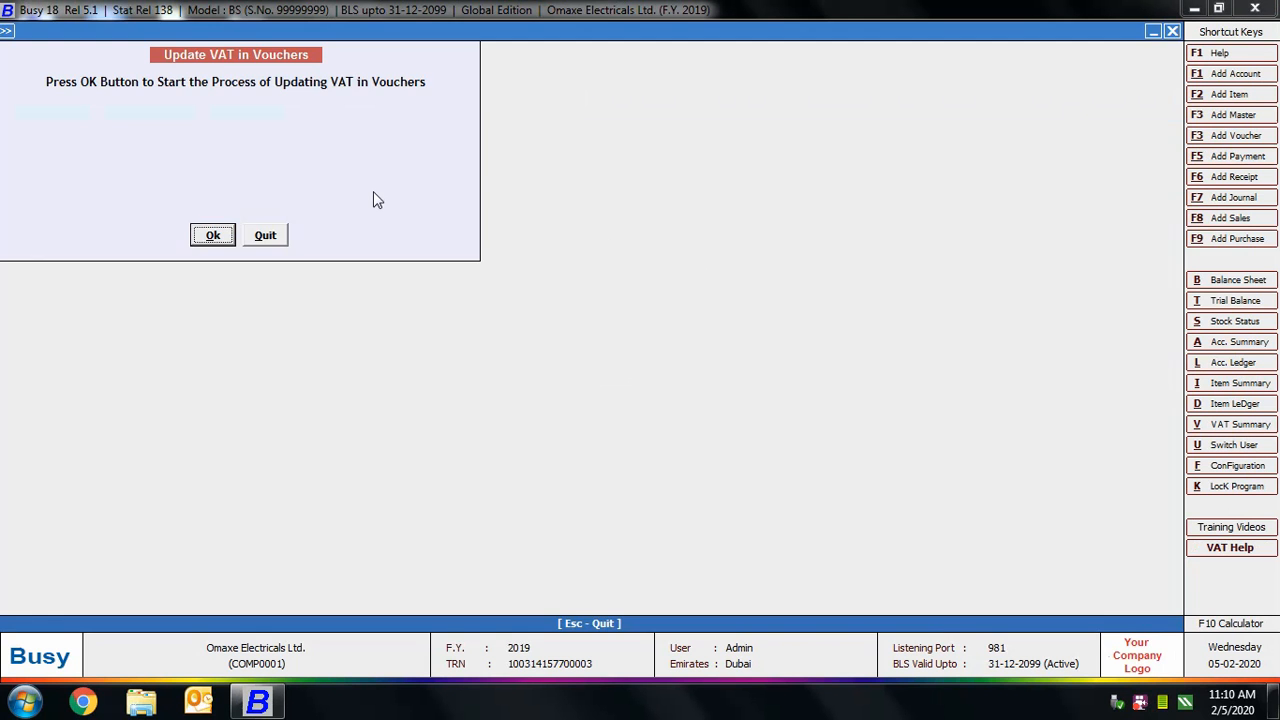
{"action": "left_click", "coordinate": [265, 235]}
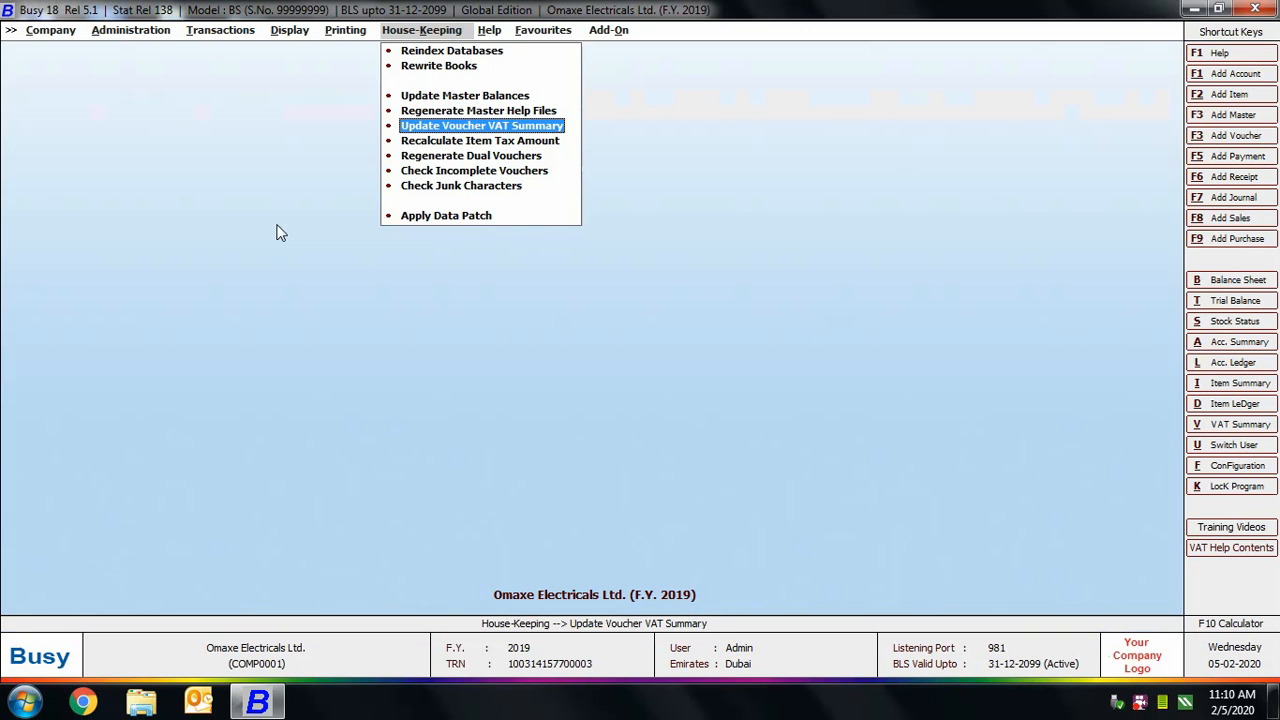
- Explore recalculating item tax for date-filtered Sale vouchers of all series without running it, and preview the Regenerate Dual Vouchers backup options
{"action": "left_click", "coordinate": [440, 143]}
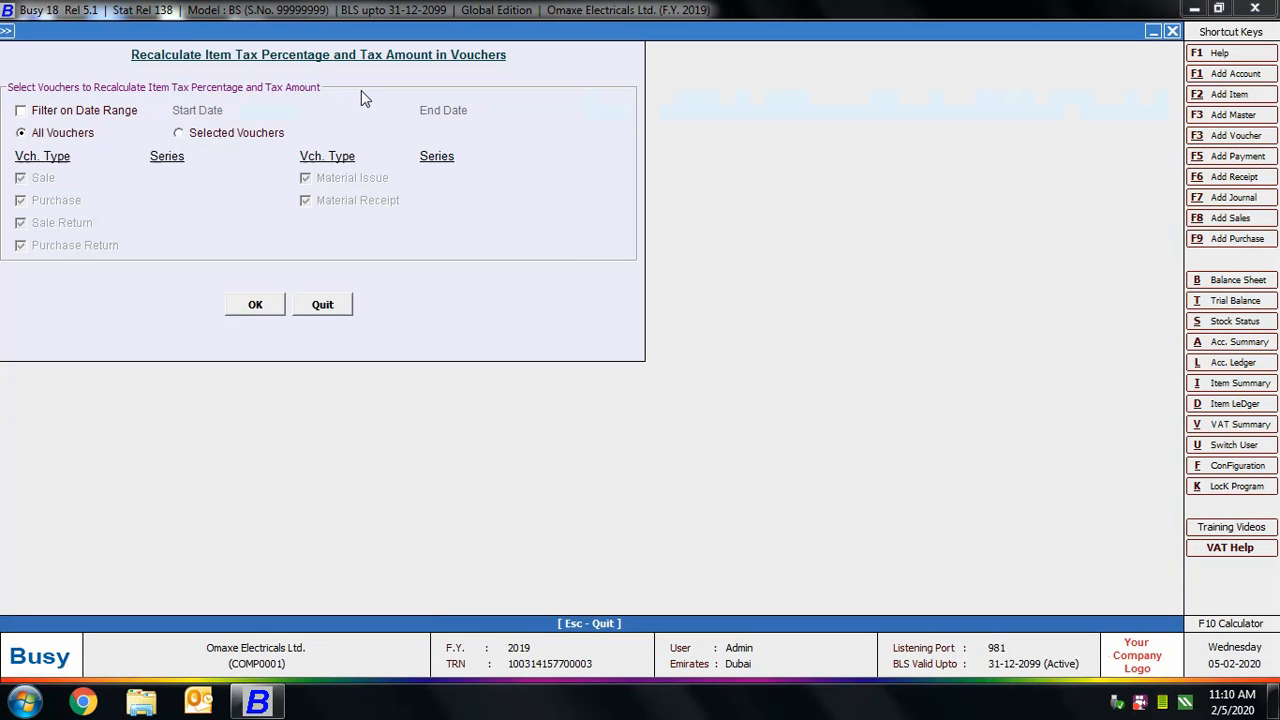
{"action": "left_click", "coordinate": [50, 111]}
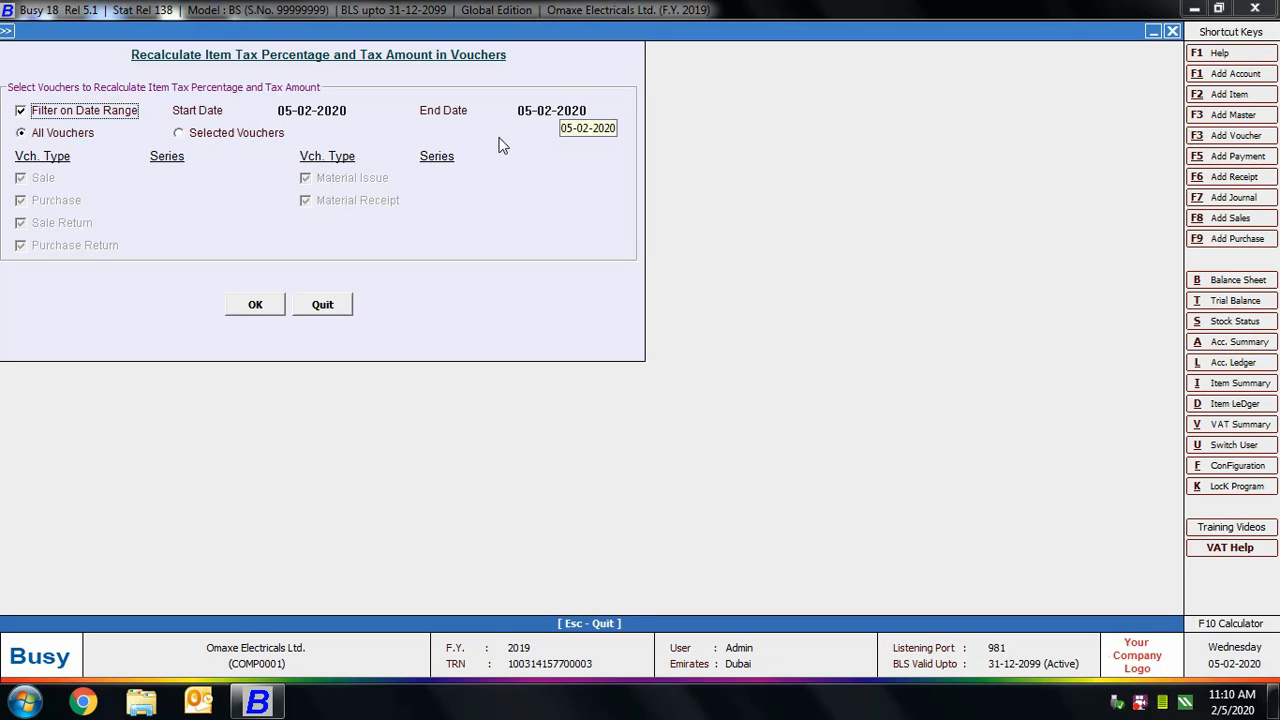
{"action": "left_click", "coordinate": [201, 136]}
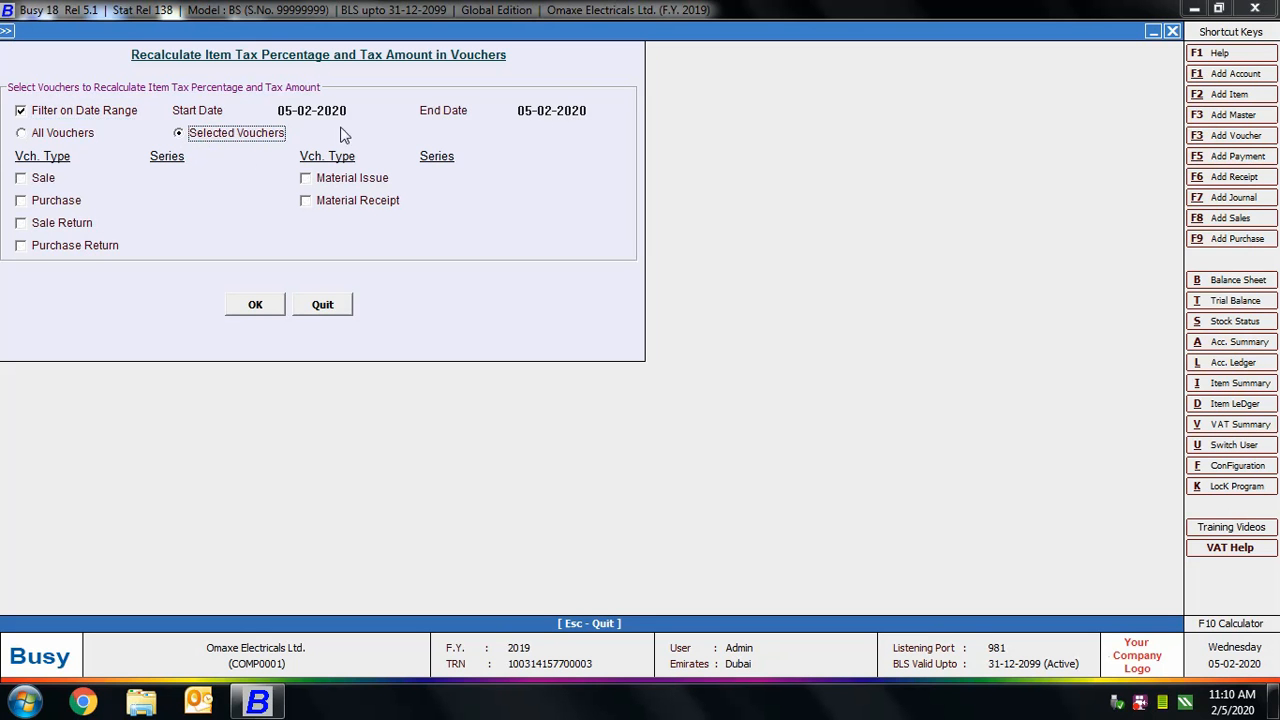
{"action": "left_click", "coordinate": [50, 179]}
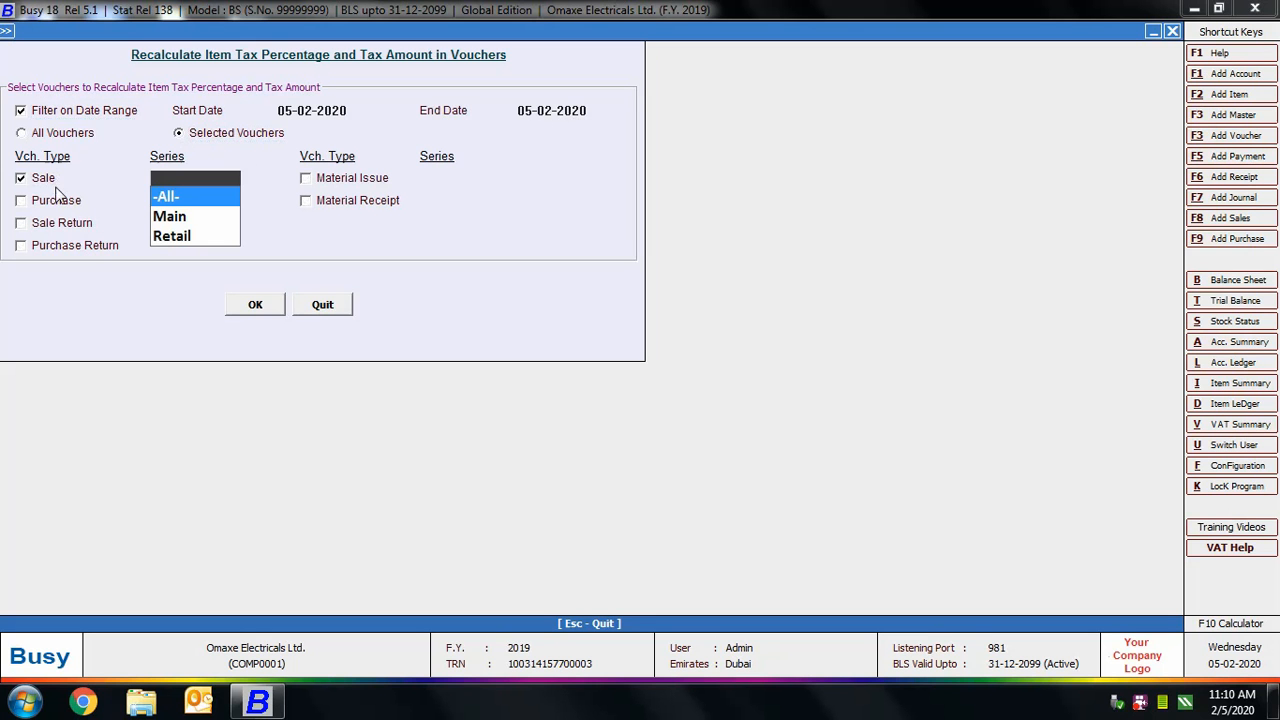
{"action": "left_click", "coordinate": [172, 196]}
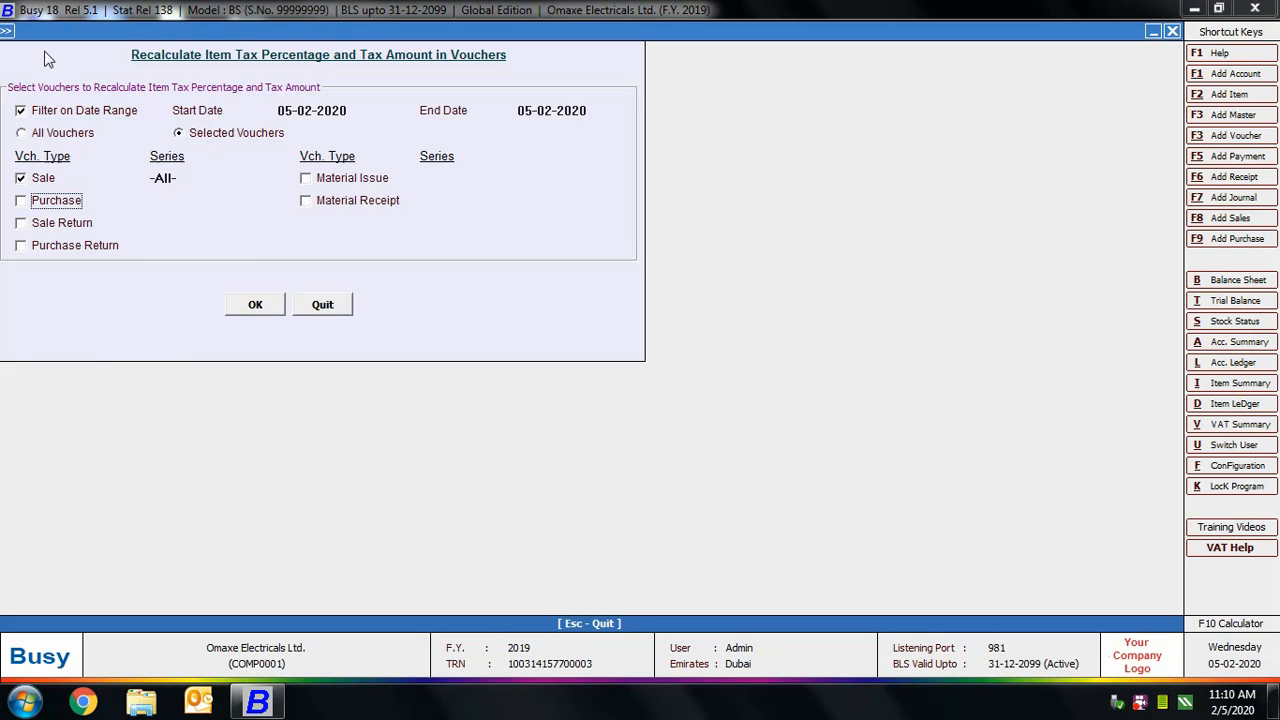
{"action": "left_click", "coordinate": [322, 305]}
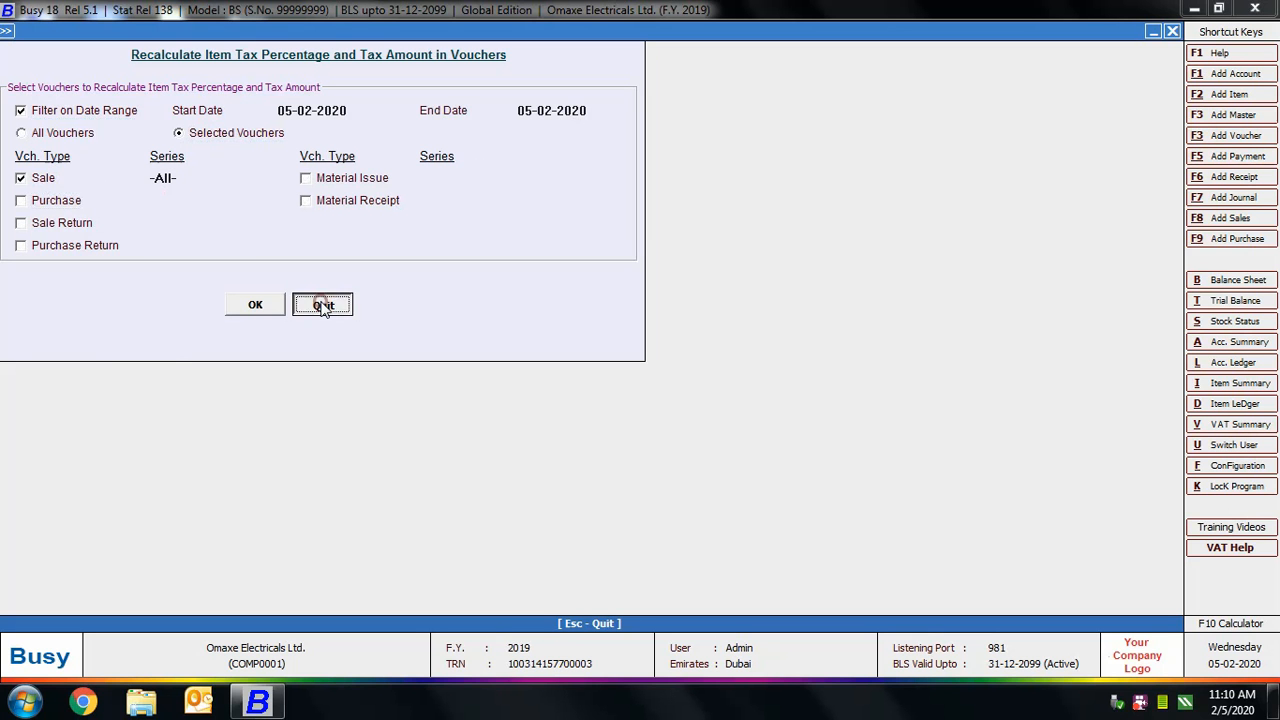
{"action": "left_click", "coordinate": [466, 162]}
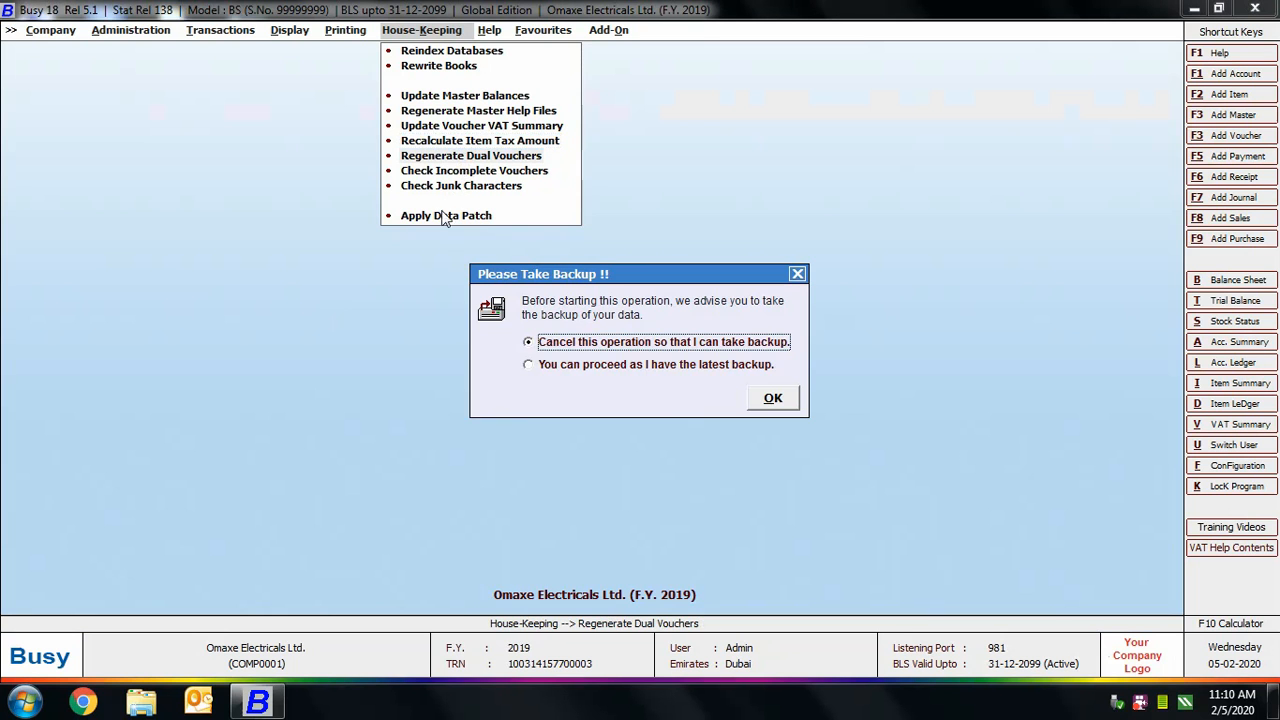
{"action": "left_click", "coordinate": [797, 276]}
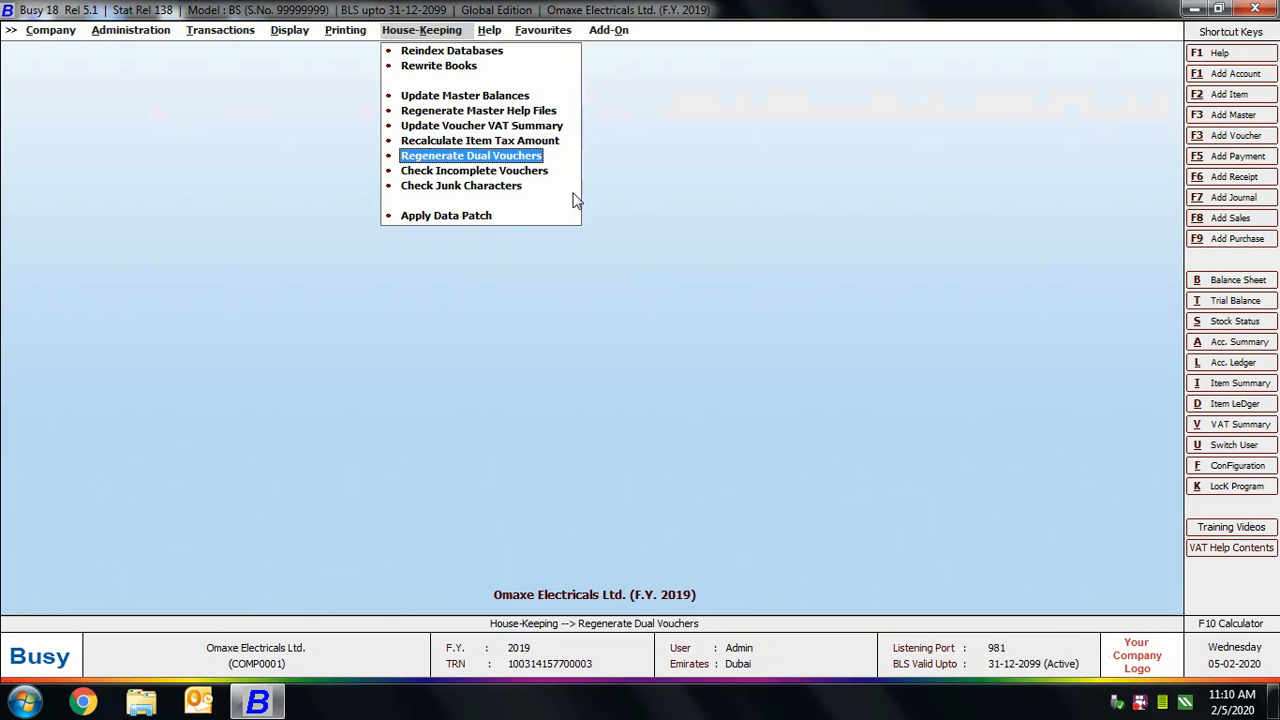
- Check masters and vouchers for junk characters, proceeding on the basis that the latest backup exists, and close both reports
{"action": "left_click", "coordinate": [512, 189]}
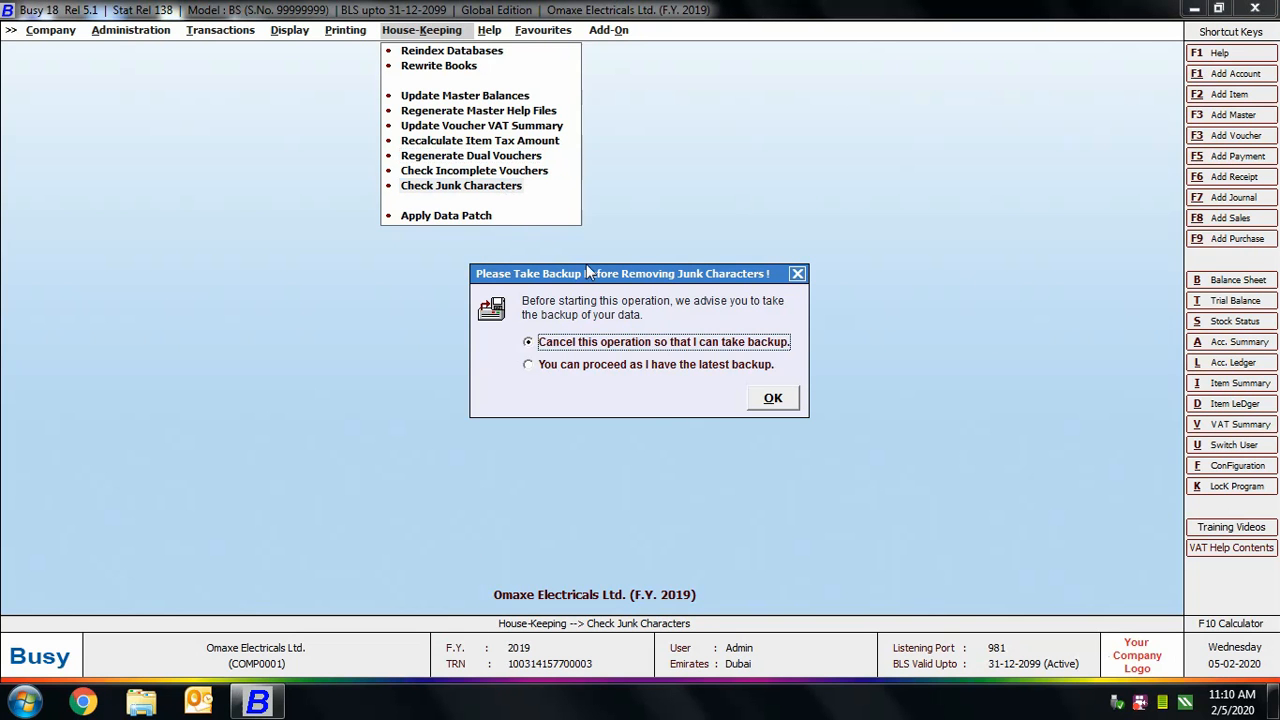
{"action": "left_click", "coordinate": [771, 395]}
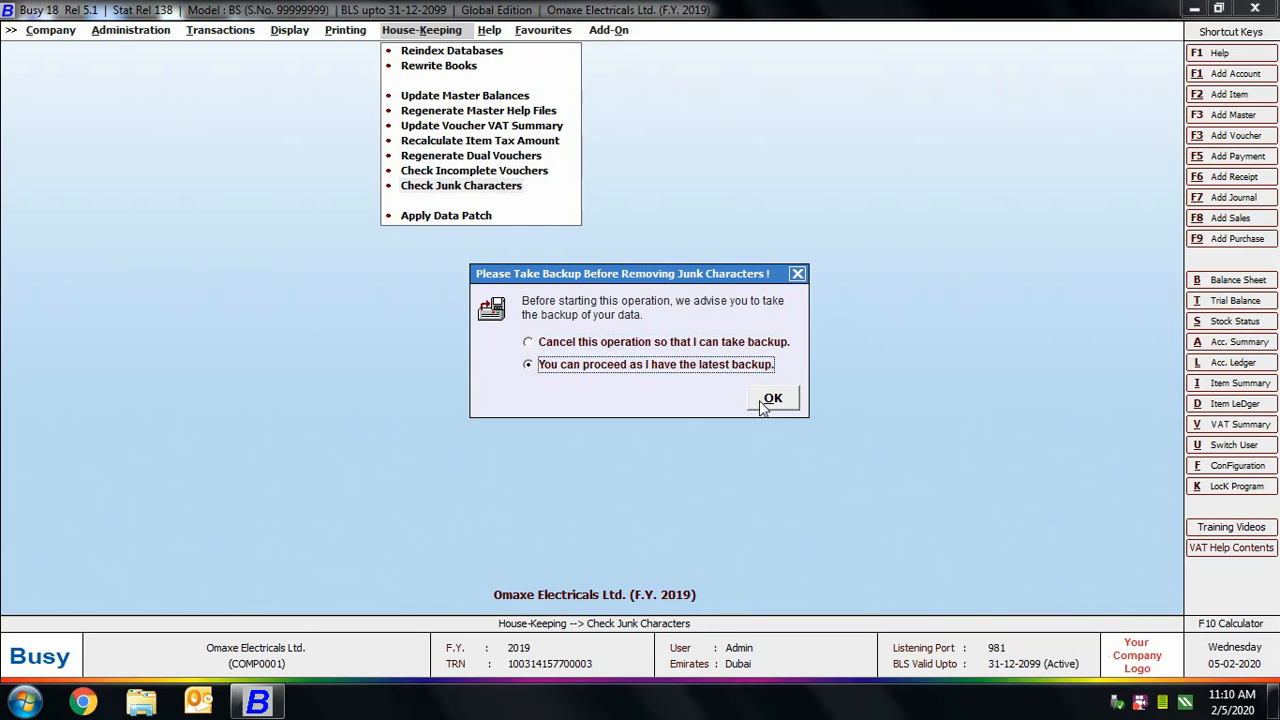
{"action": "left_click", "coordinate": [770, 402]}
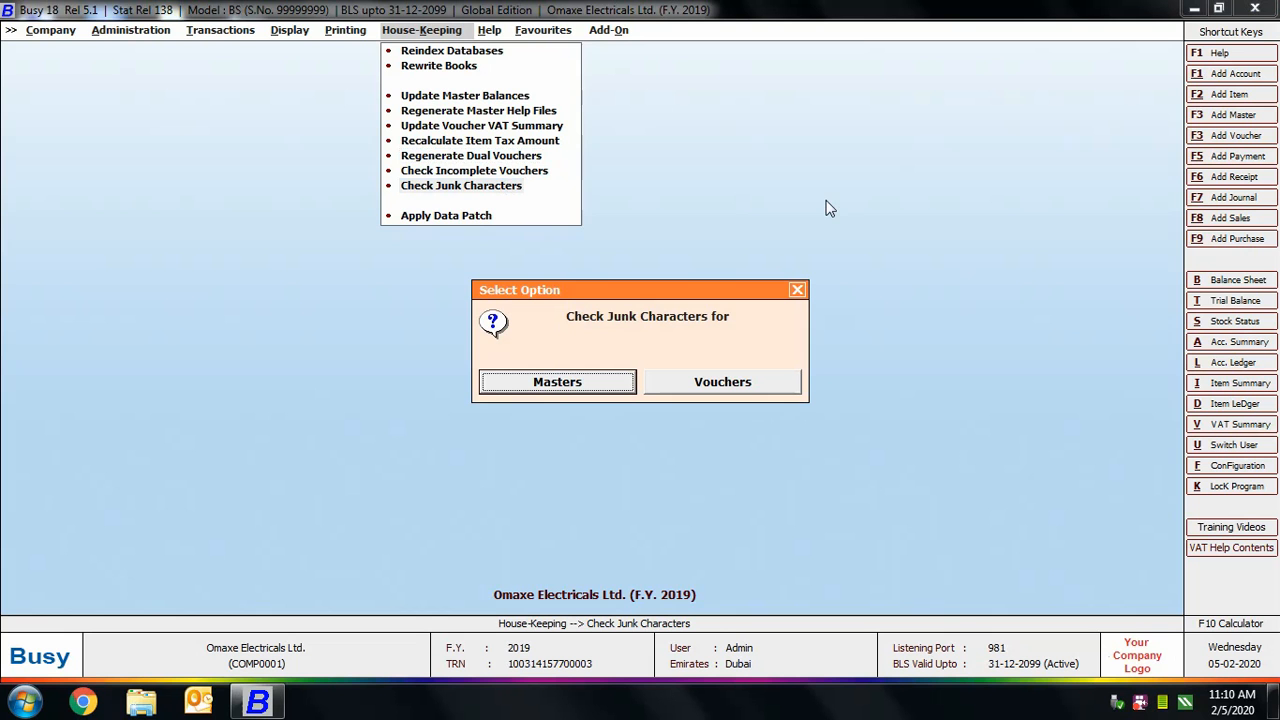
{"action": "left_click", "coordinate": [609, 386]}
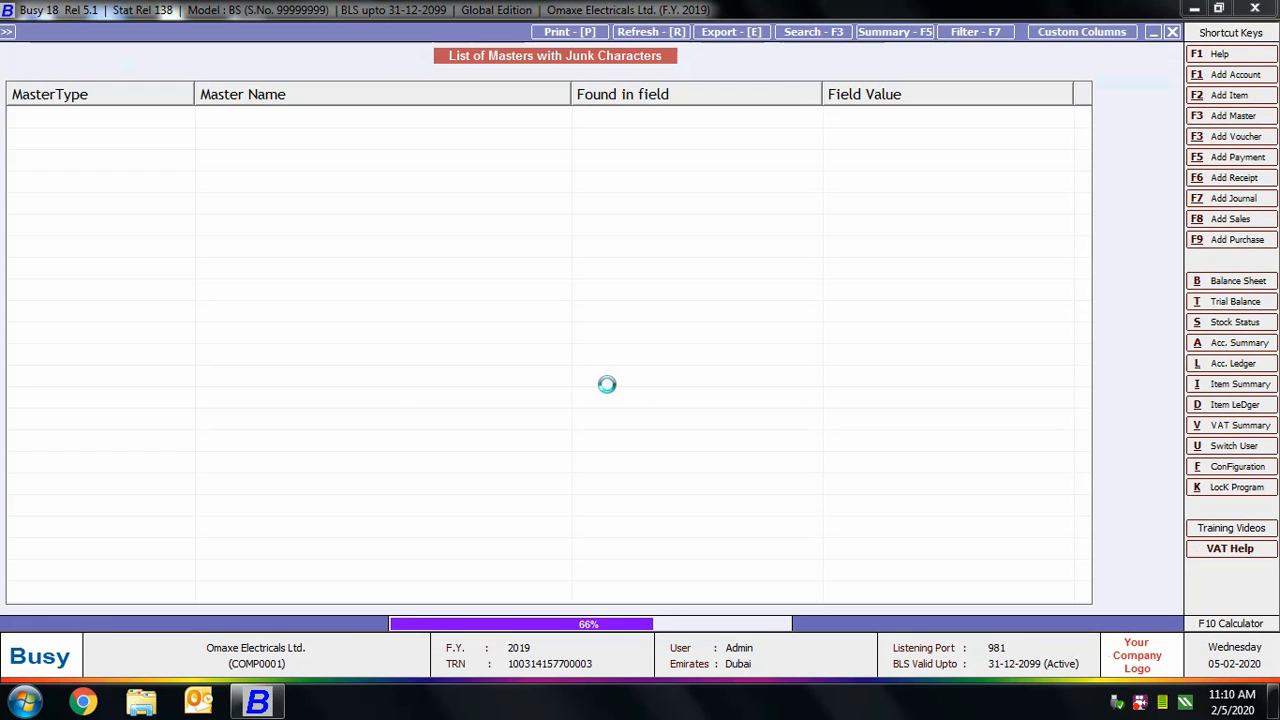
{"action": "left_click", "coordinate": [1172, 32]}
{"action": "left_click", "coordinate": [740, 380]}
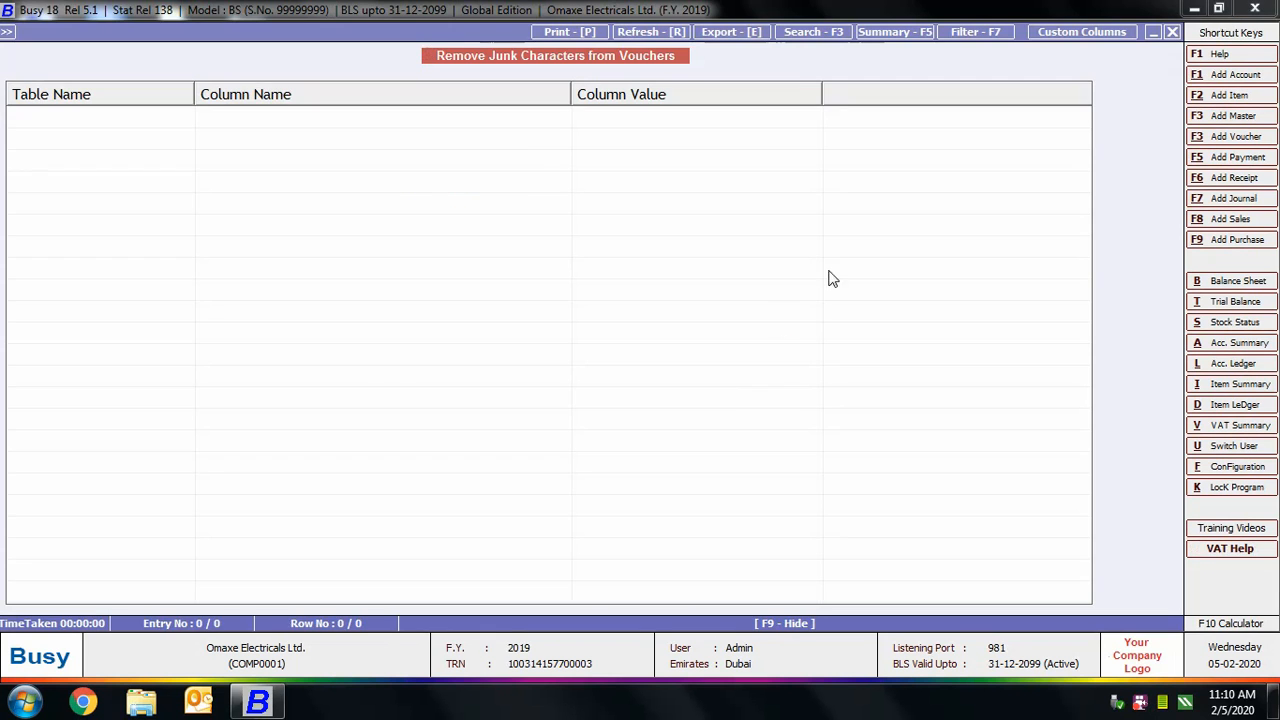
{"action": "left_click", "coordinate": [1172, 32]}
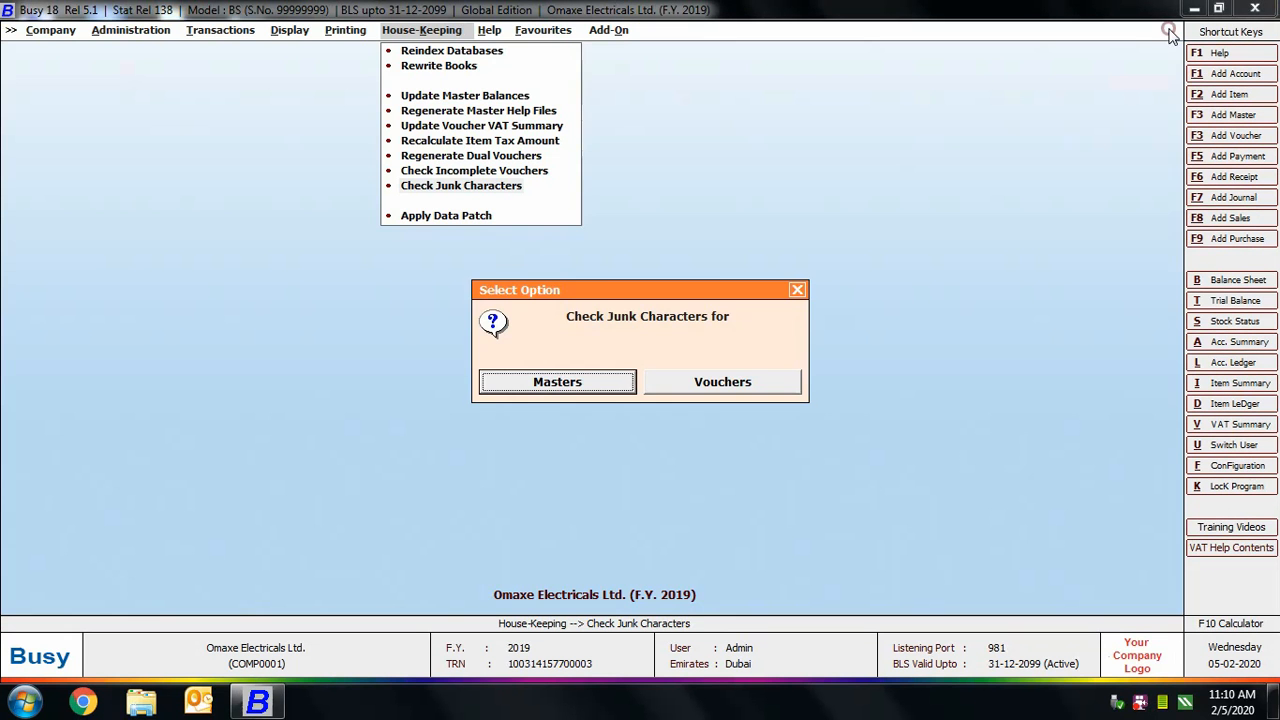
{"action": "left_click", "coordinate": [804, 290]}
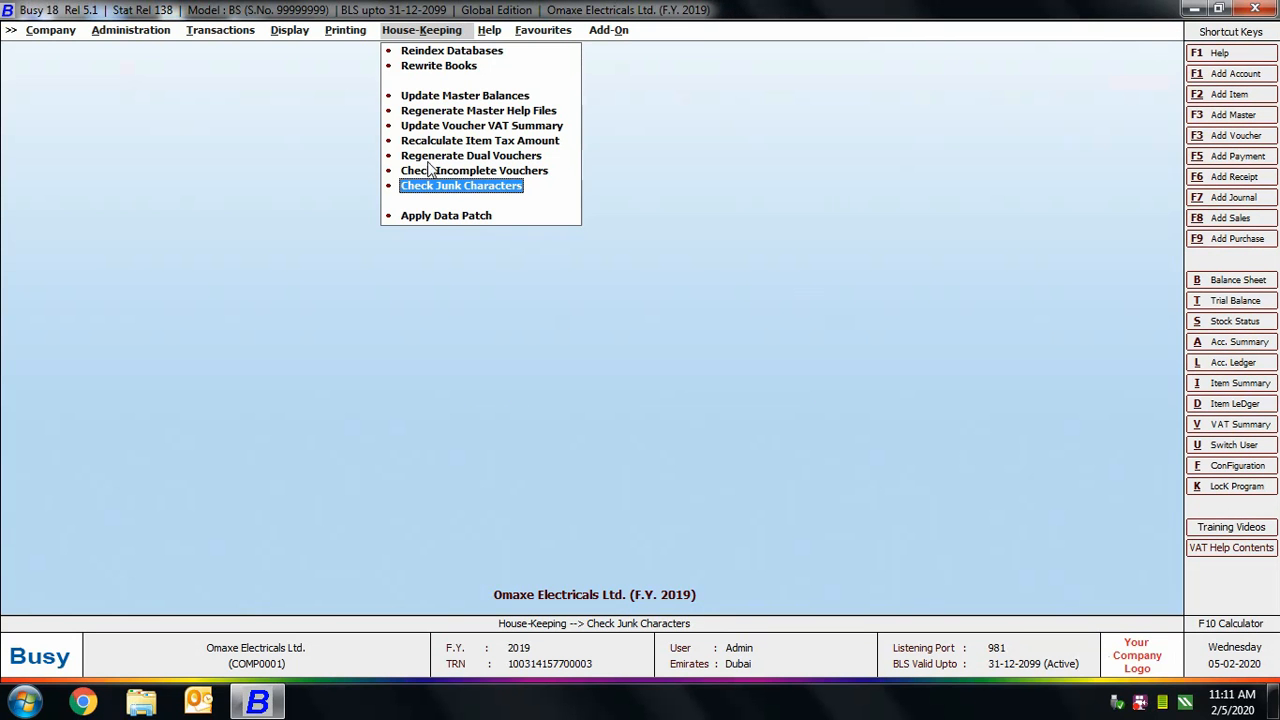
- Enable full data freezing with the freezing date 05-01-2019 and save the setting
{"action": "left_click", "coordinate": [150, 30]}
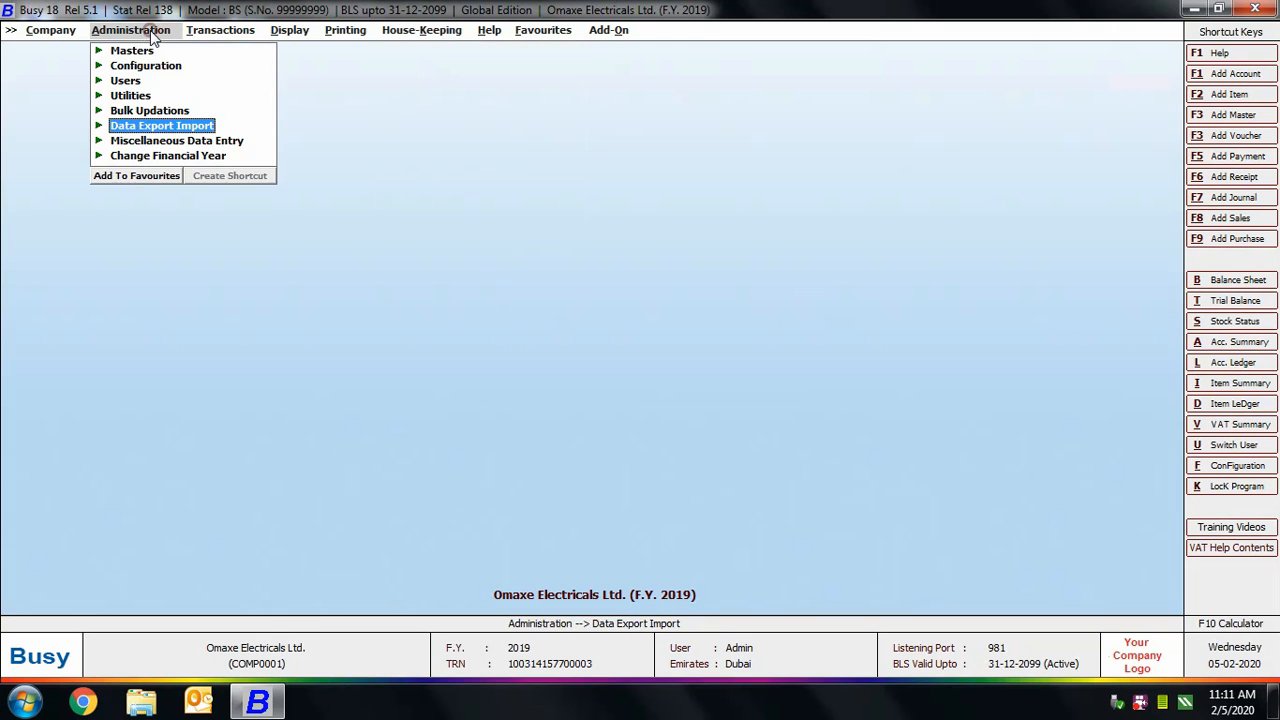
{"action": "left_click", "coordinate": [135, 97]}
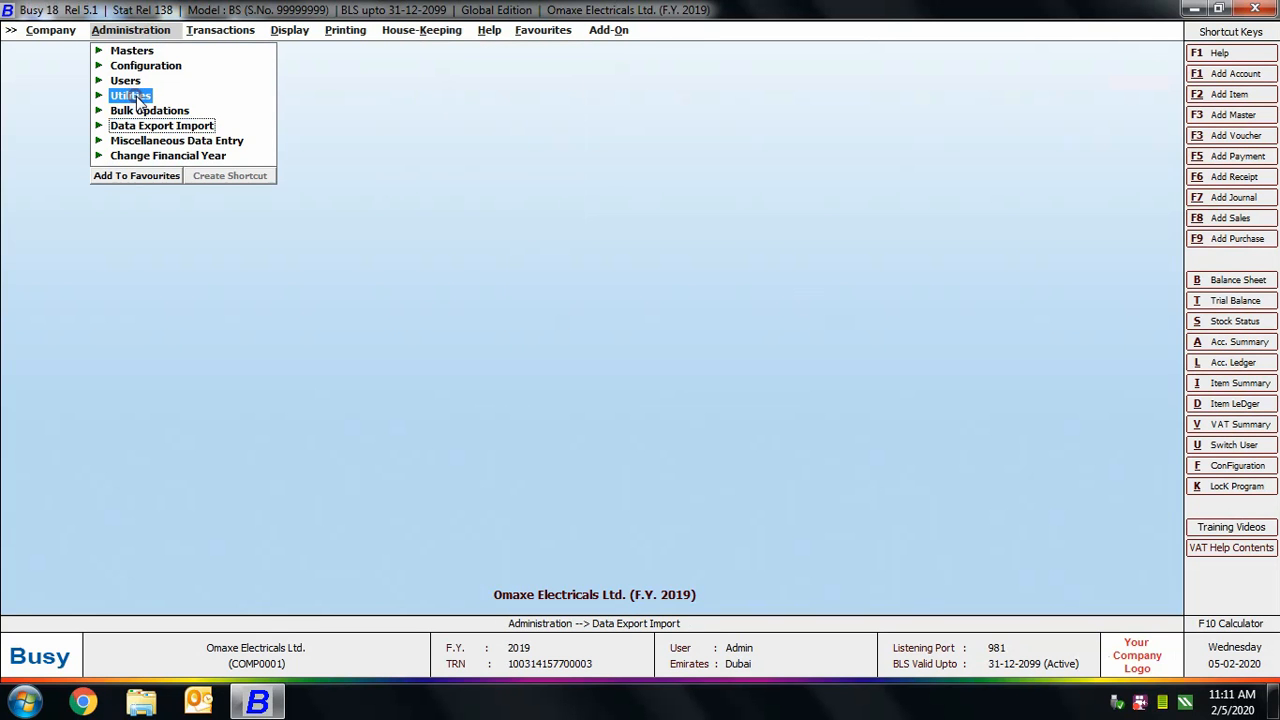
{"action": "left_click", "coordinate": [137, 98]}
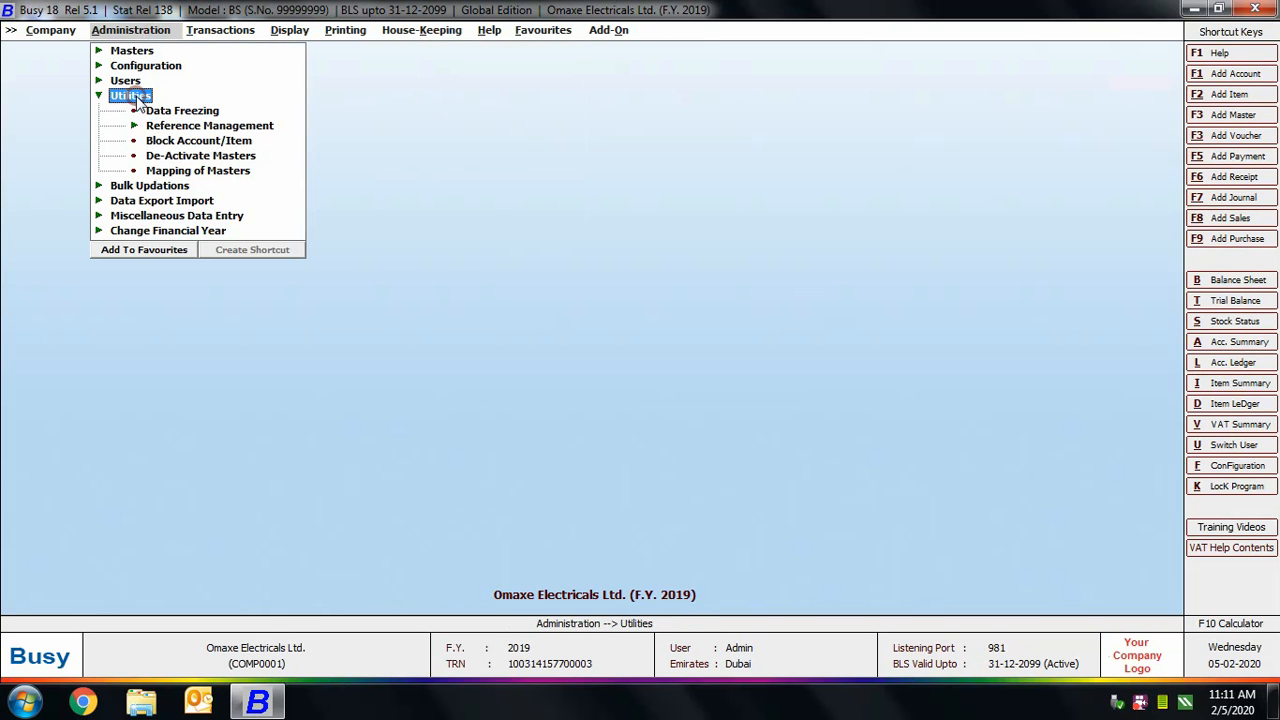
{"action": "left_click", "coordinate": [220, 112]}
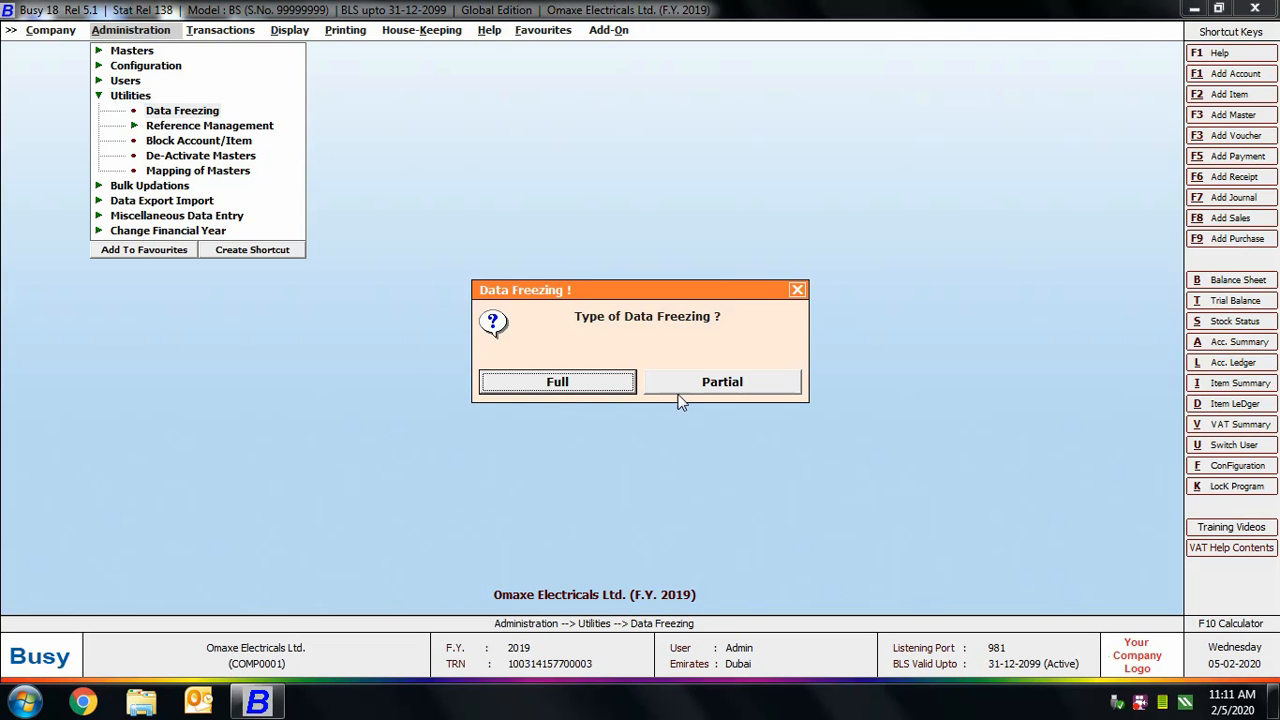
{"action": "left_click", "coordinate": [600, 381]}
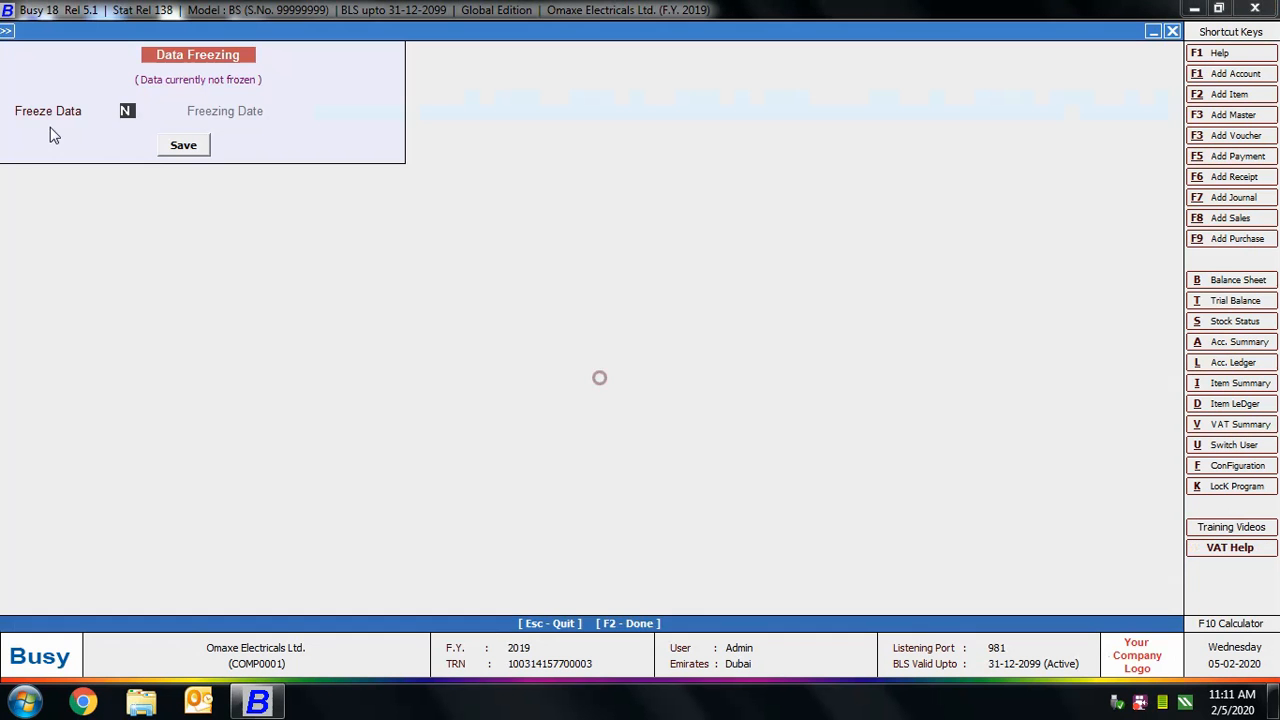
{"action": "type", "text": "Y"}
{"action": "key", "text": "Return"}
{"action": "key", "text": "shift+Tab"}
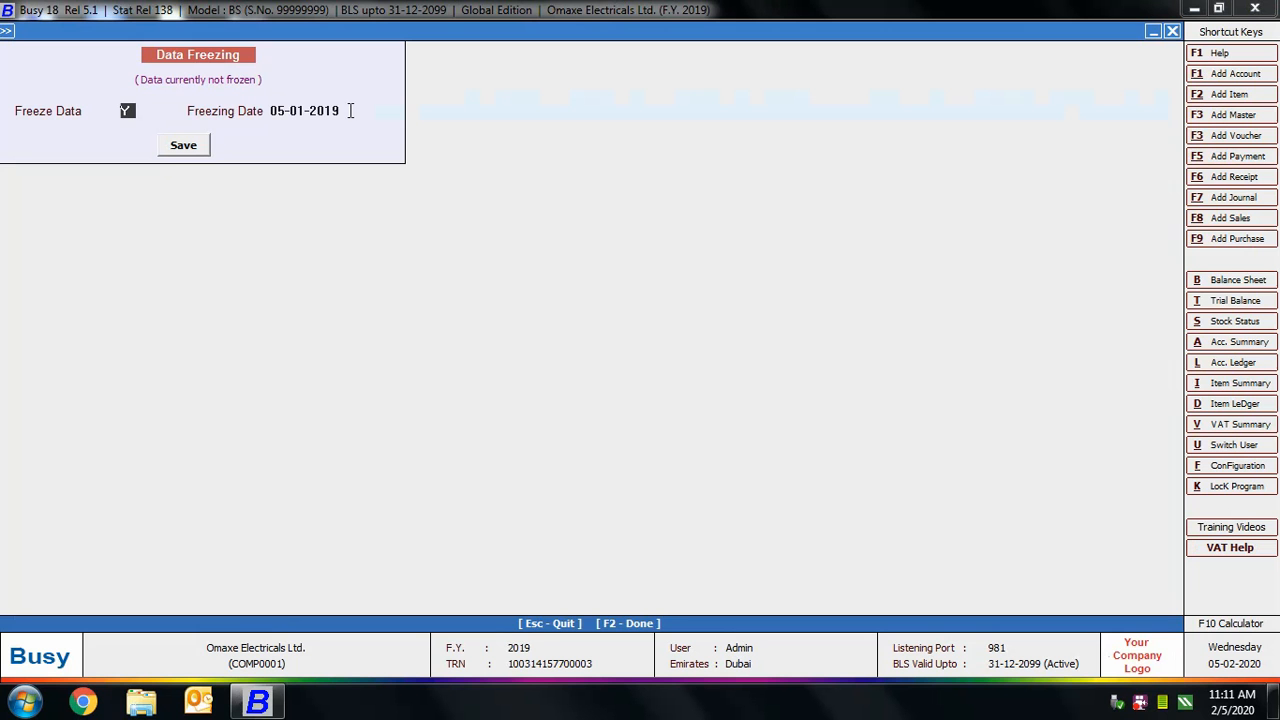
{"action": "left_click", "coordinate": [183, 145]}
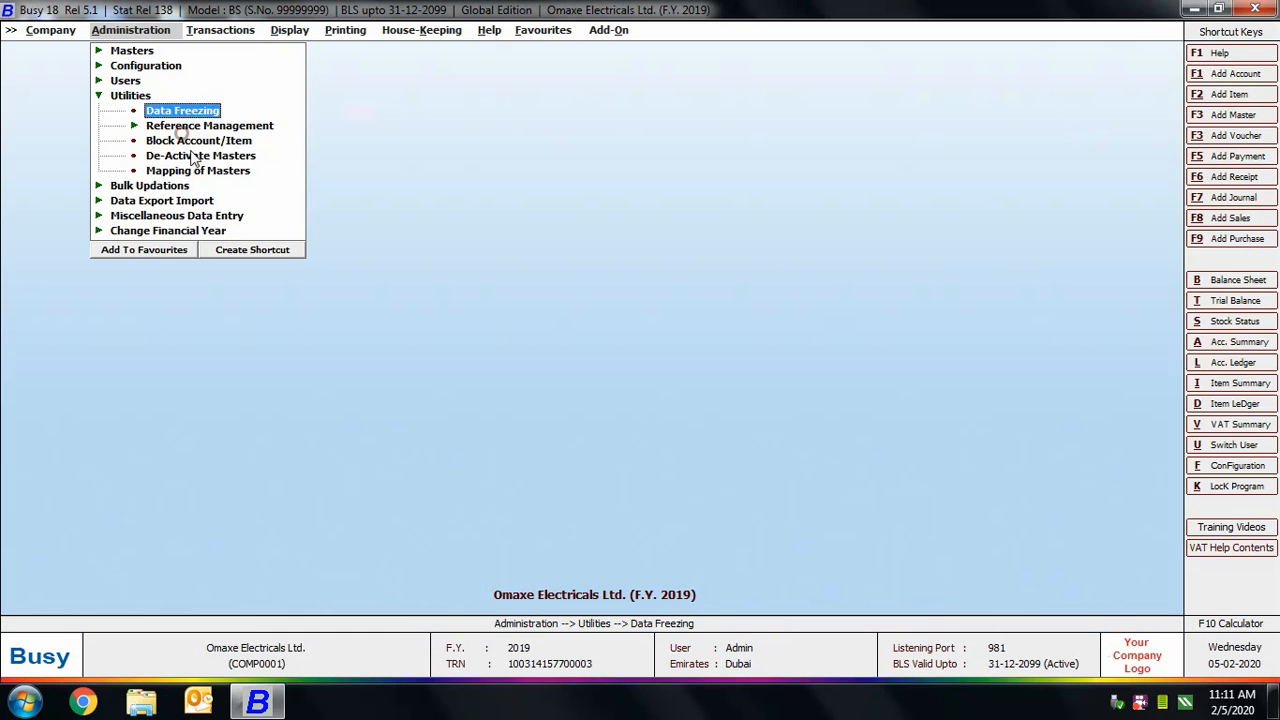
- Open the Main series sales voucher dated 01-01-2019 for modification and set the Sony Bravia TV price to 1250
{"action": "key", "text": "Escape"}
{"action": "left_click", "coordinate": [222, 30]}
{"action": "left_click", "coordinate": [212, 48]}
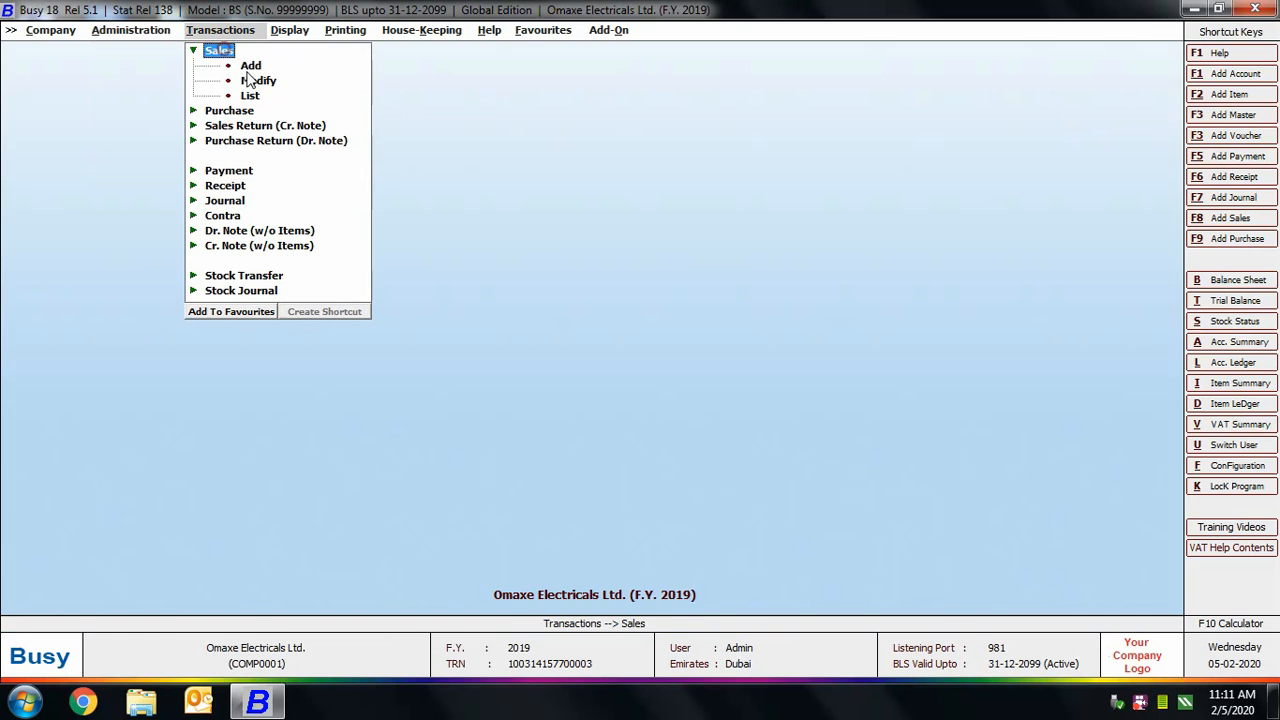
{"action": "left_click", "coordinate": [250, 80]}
{"action": "left_click", "coordinate": [480, 191]}
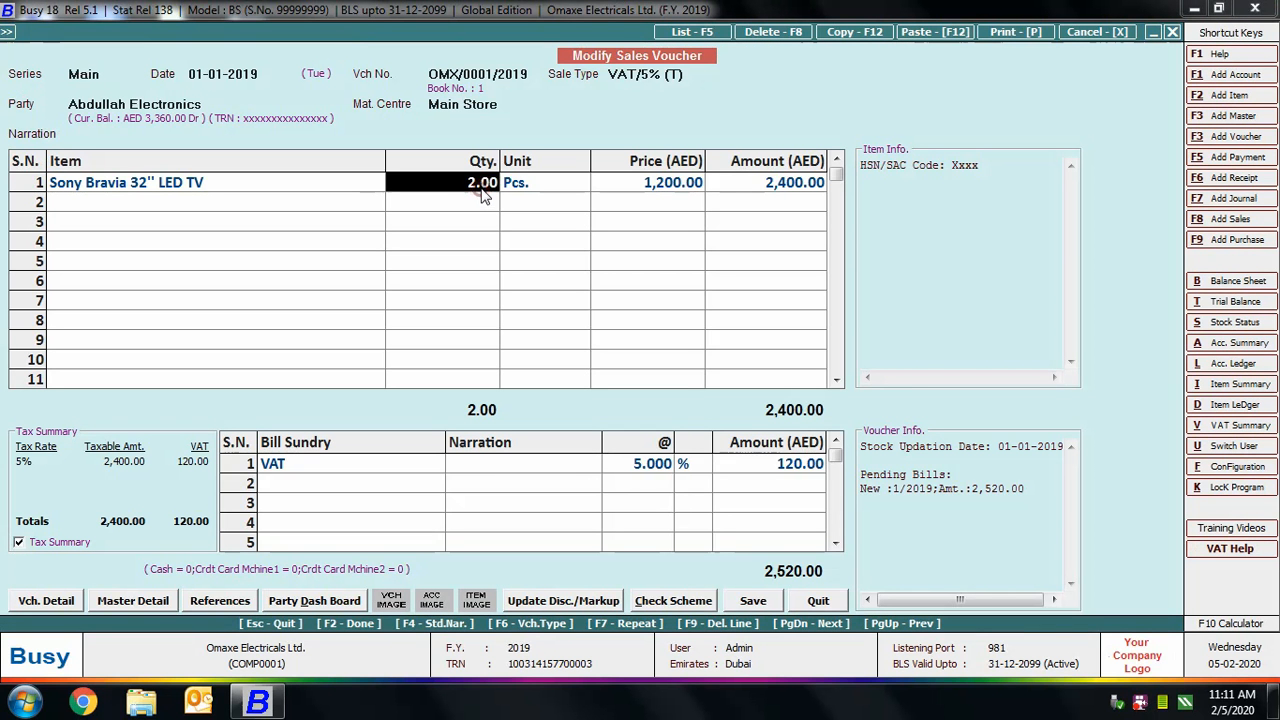
{"action": "key", "text": "Return"}
{"action": "type", "text": "1250"}
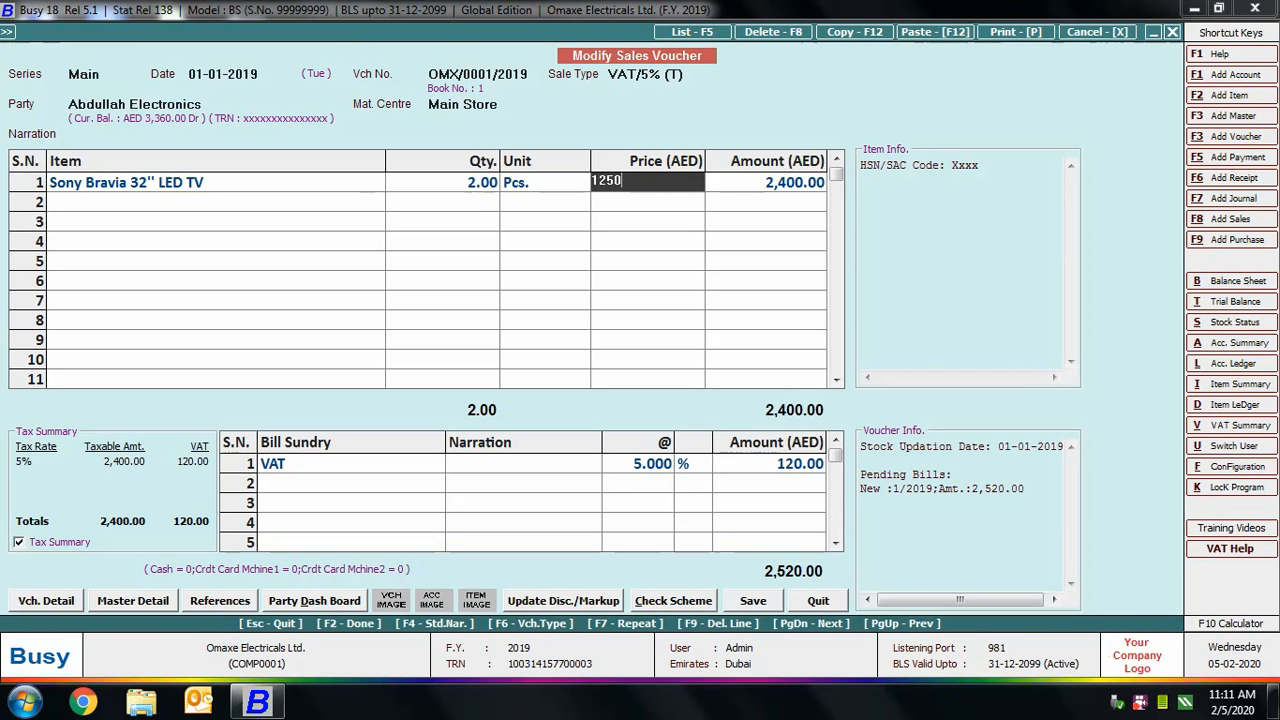
{"action": "key", "text": "Return"}
- Try to save the 01-01-2019 sales voucher with a 2625.00 cash settlement, and leave it without keeping the changes
{"action": "key", "text": "F2"}
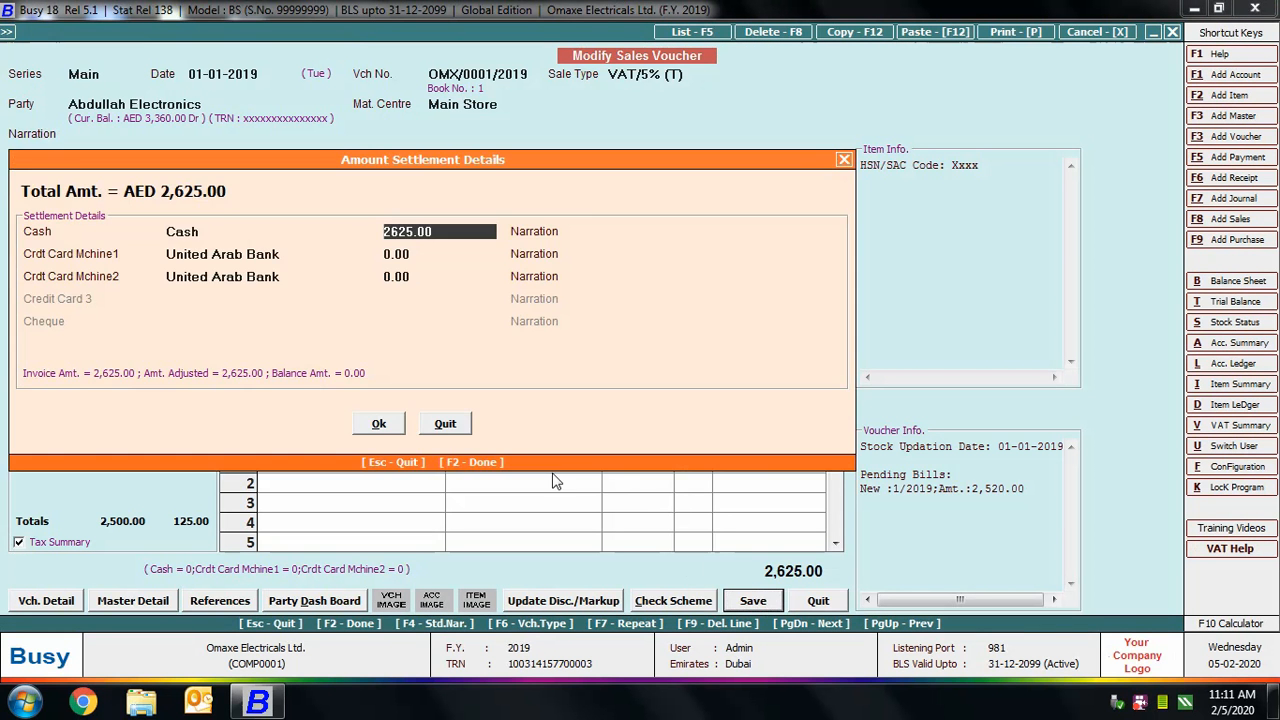
{"action": "left_click", "coordinate": [386, 421]}
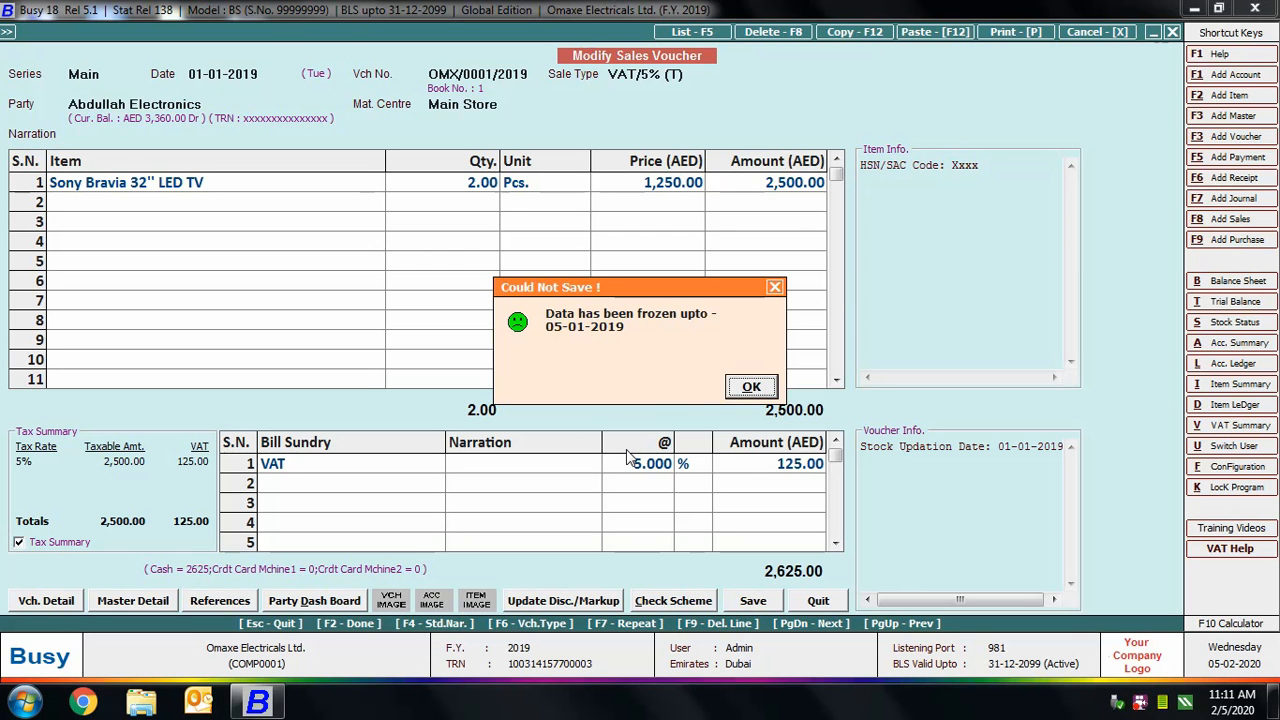
{"action": "left_click", "coordinate": [751, 386]}
{"action": "left_click", "coordinate": [1172, 32]}
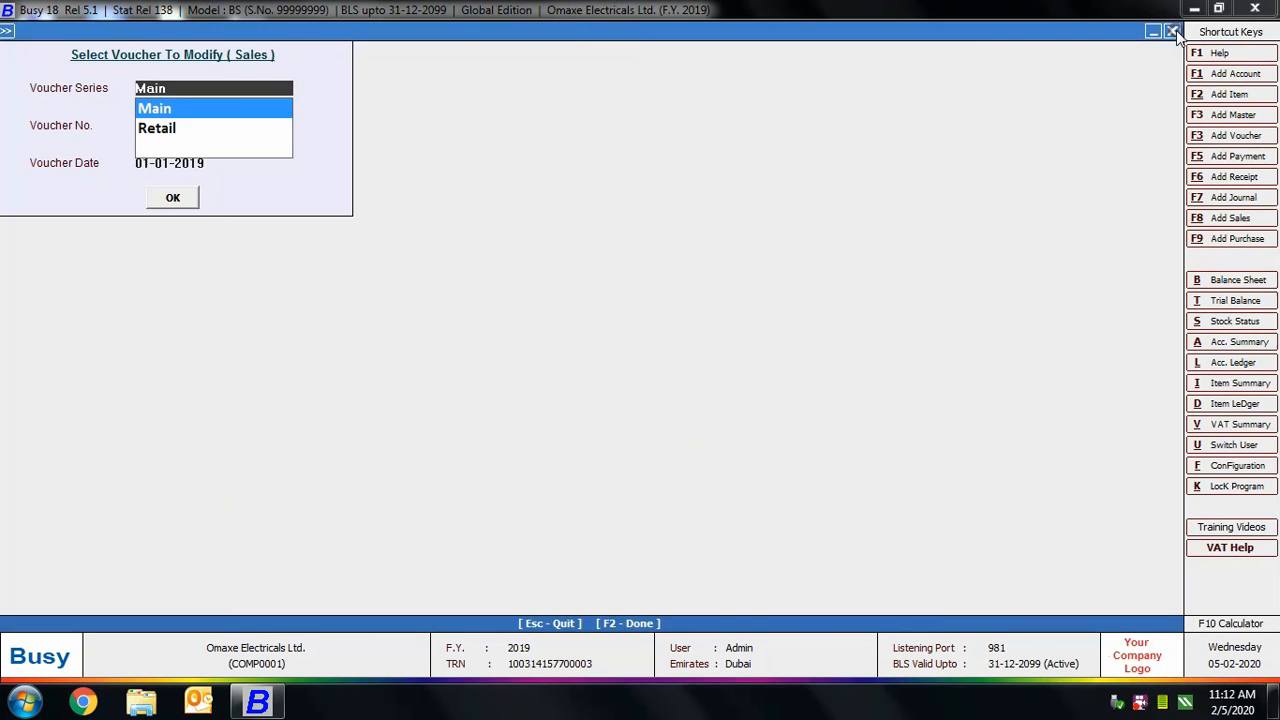
{"action": "key", "text": "Escape"}
{"action": "left_click", "coordinate": [220, 51]}
- Open partial data freezing and enable it for Sales vouchers with Selected Series
{"action": "left_click", "coordinate": [150, 31]}
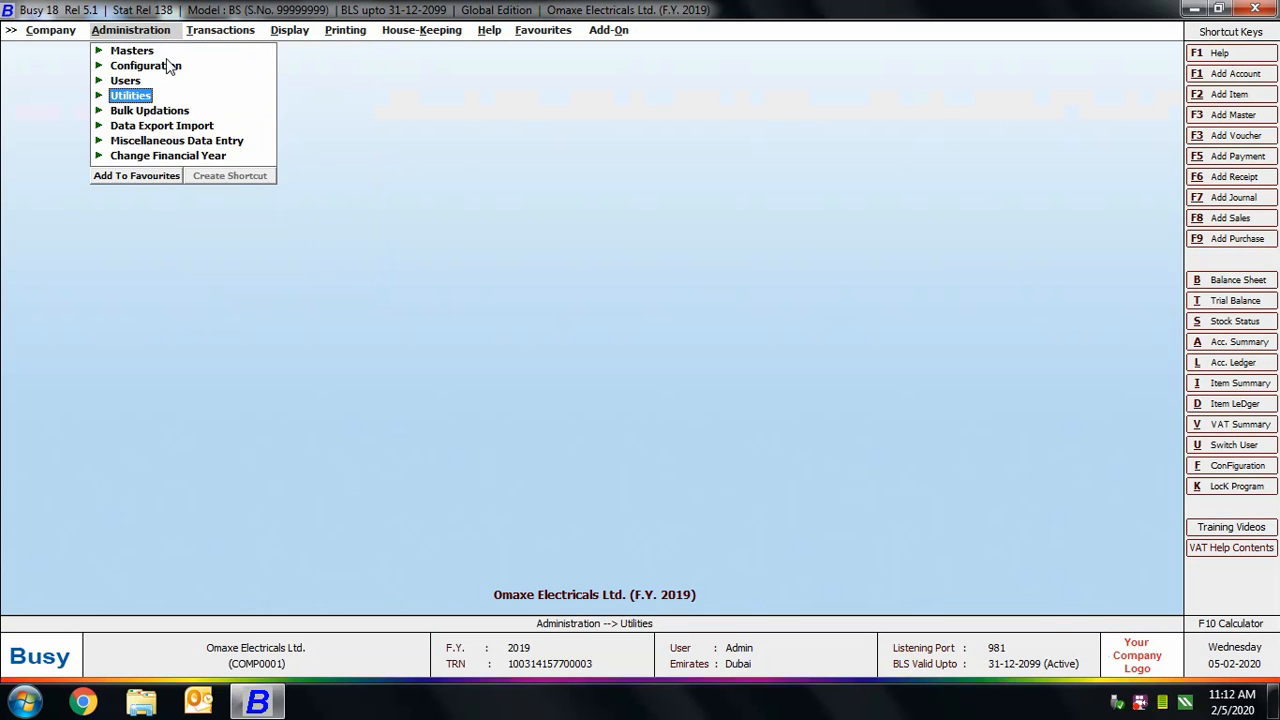
{"action": "left_click", "coordinate": [148, 100]}
{"action": "left_click", "coordinate": [204, 111]}
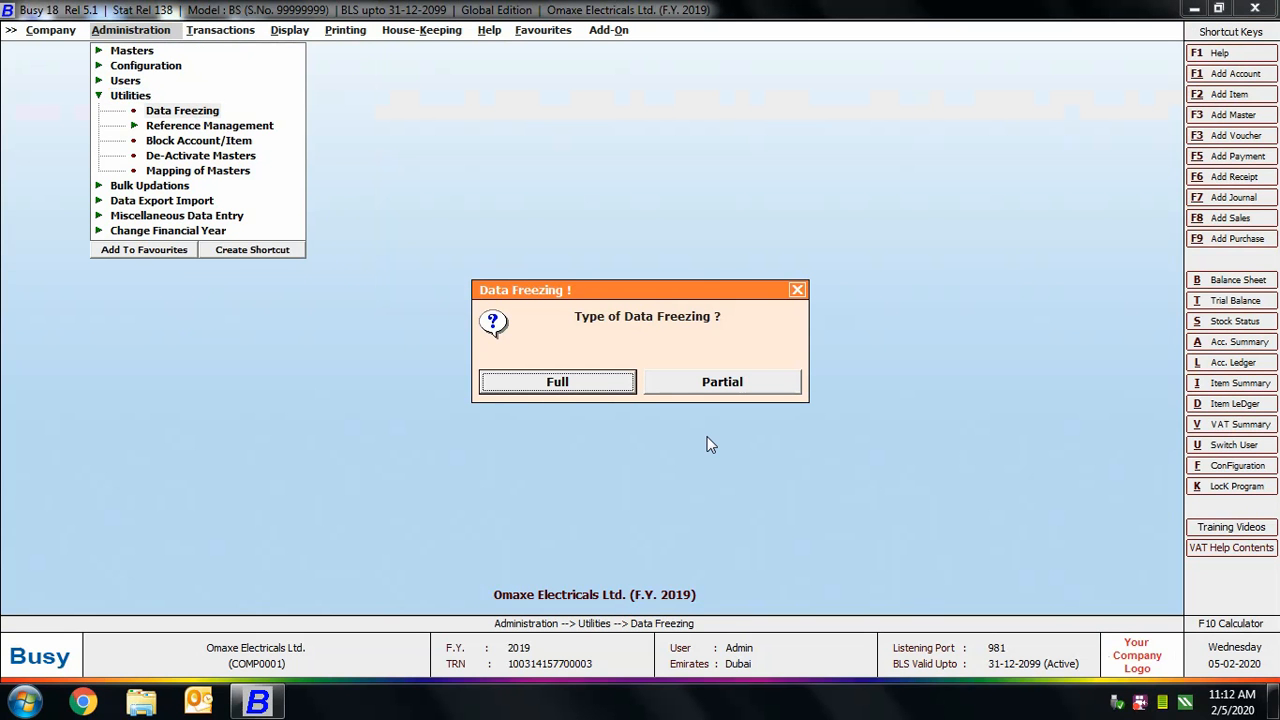
{"action": "left_click", "coordinate": [772, 382]}
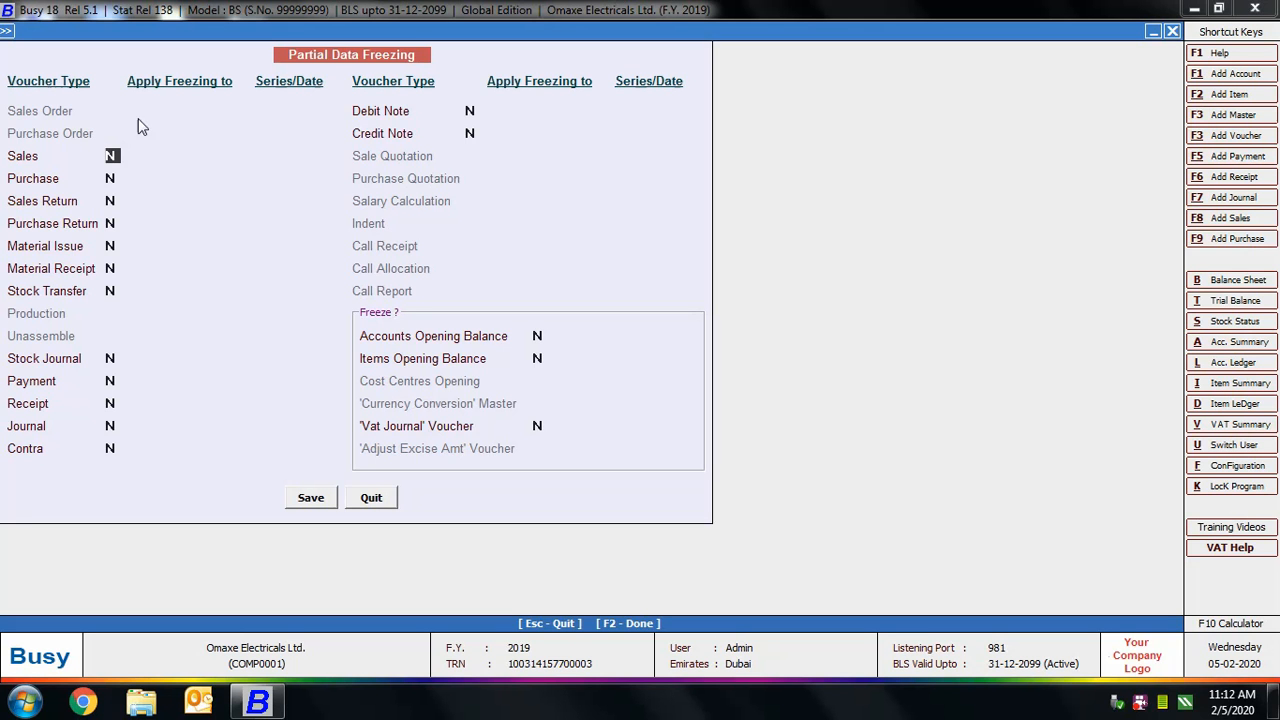
{"action": "type", "text": "y"}
{"action": "key", "text": "Return"}
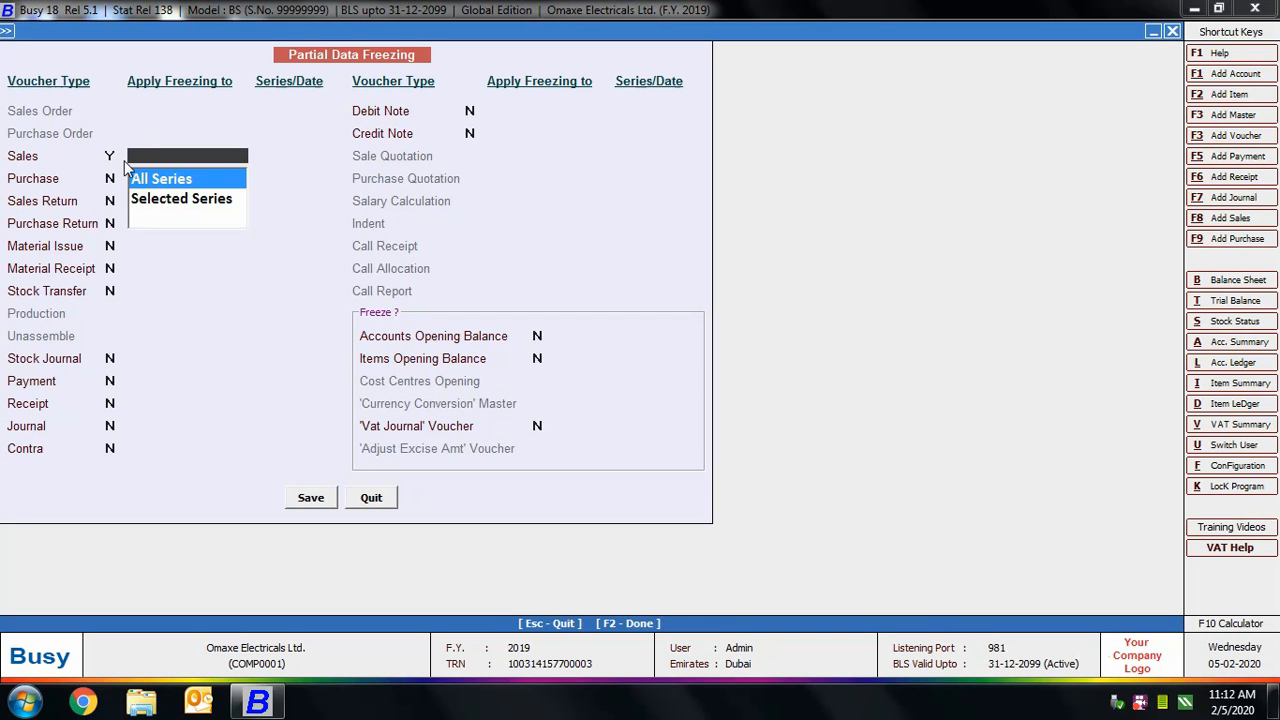
{"action": "key", "text": "Down"}
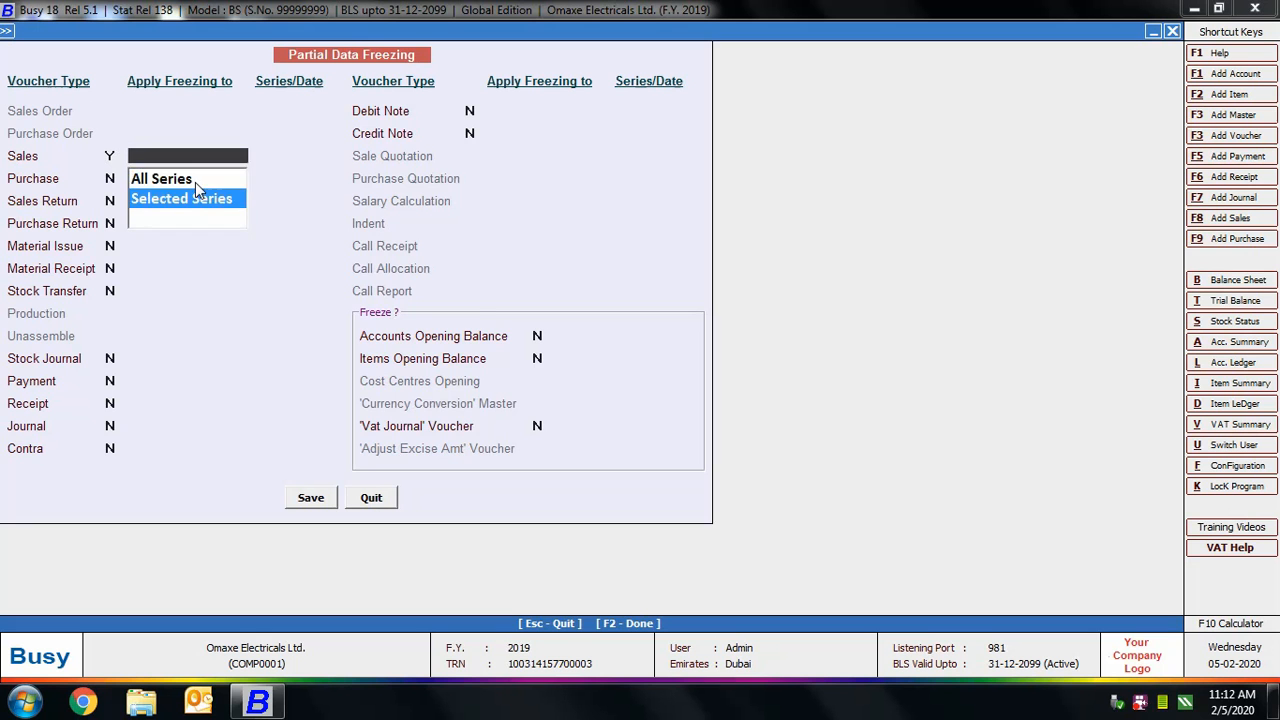
- Freeze the Main sales series till 10-01-2019 and the Retail series till 15-1, and save the series-wise dates
{"action": "key", "text": "Return"}
{"action": "key", "text": "Return"}
{"action": "key", "text": "Return"}
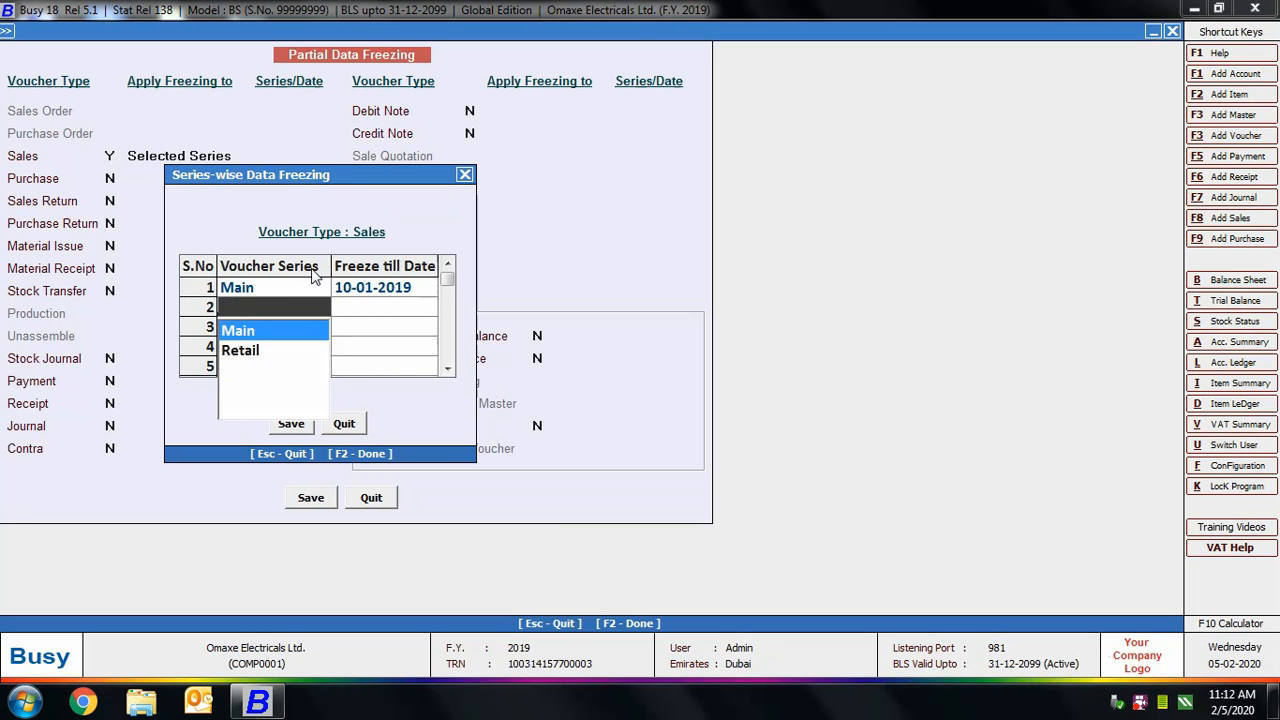
{"action": "key", "text": "Down"}
{"action": "key", "text": "Return"}
{"action": "type", "text": "15-1"}
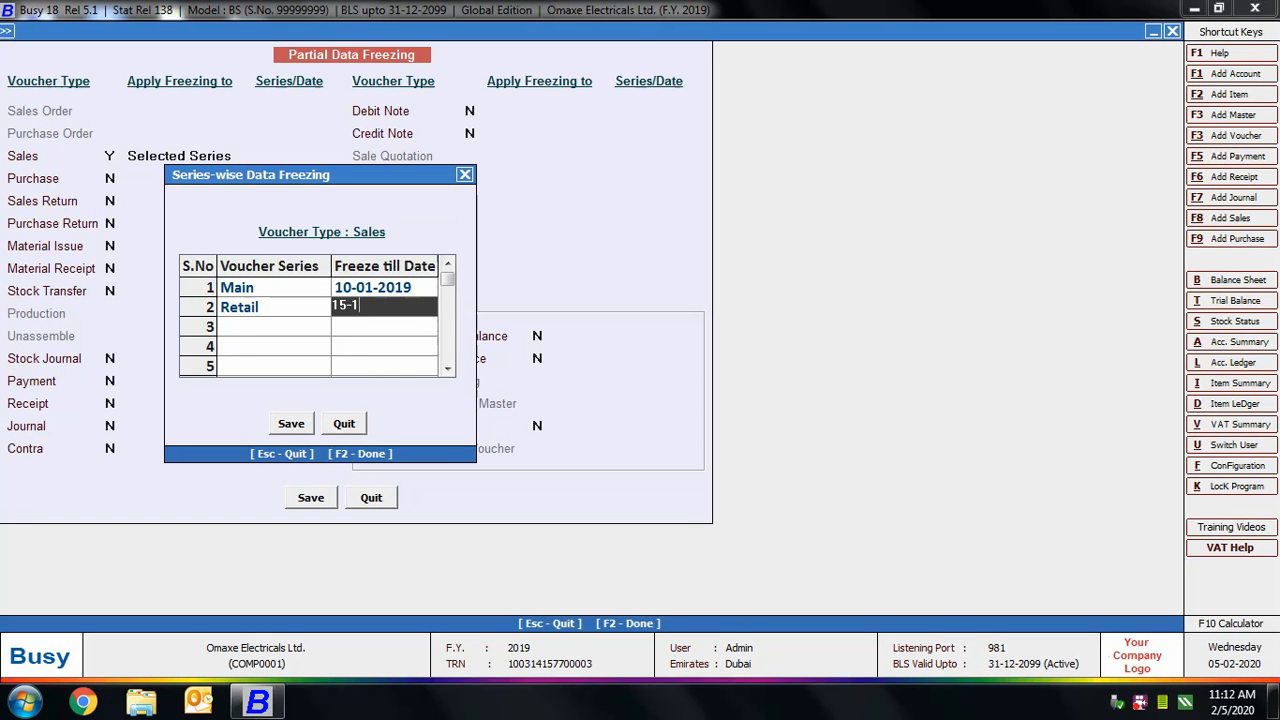
{"action": "key", "text": "Return"}
{"action": "left_click", "coordinate": [288, 423]}
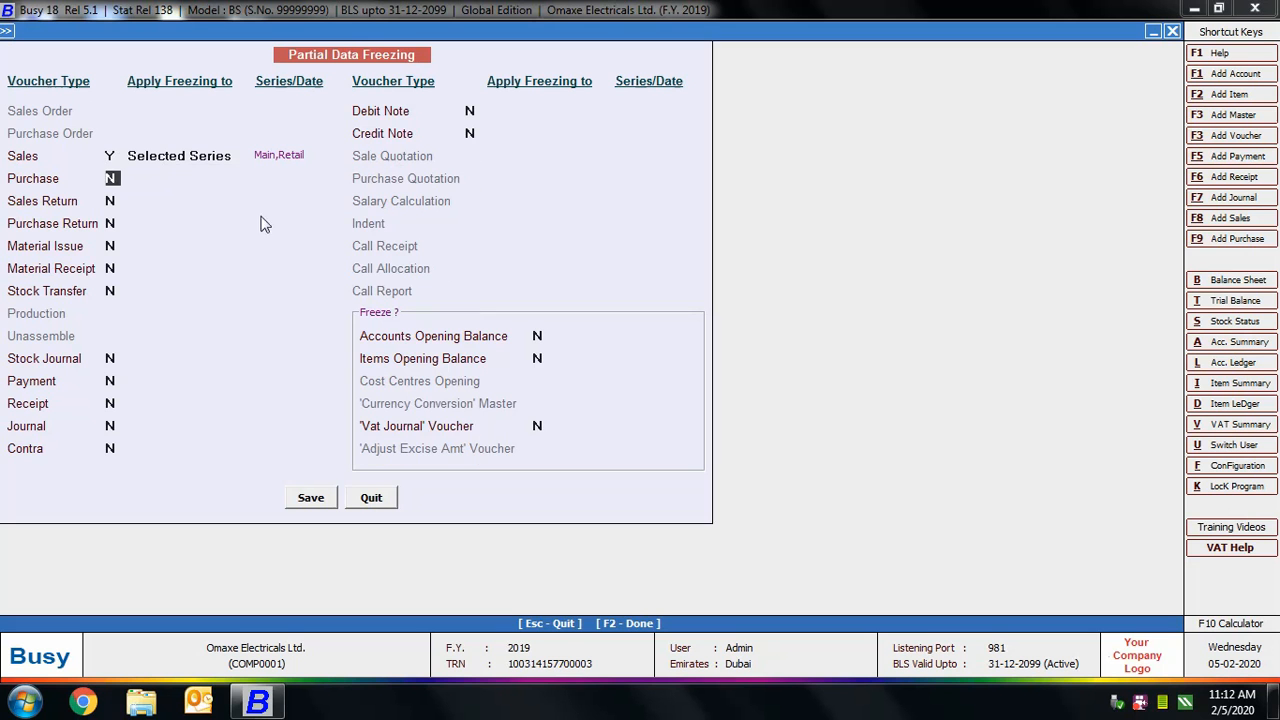
- Enable freezing of Payment vouchers for All Series till 31-01-2019 and save the partial data freezing setup
{"action": "left_click", "coordinate": [111, 379]}
{"action": "type", "text": "Y"}
{"action": "key", "text": "Return"}
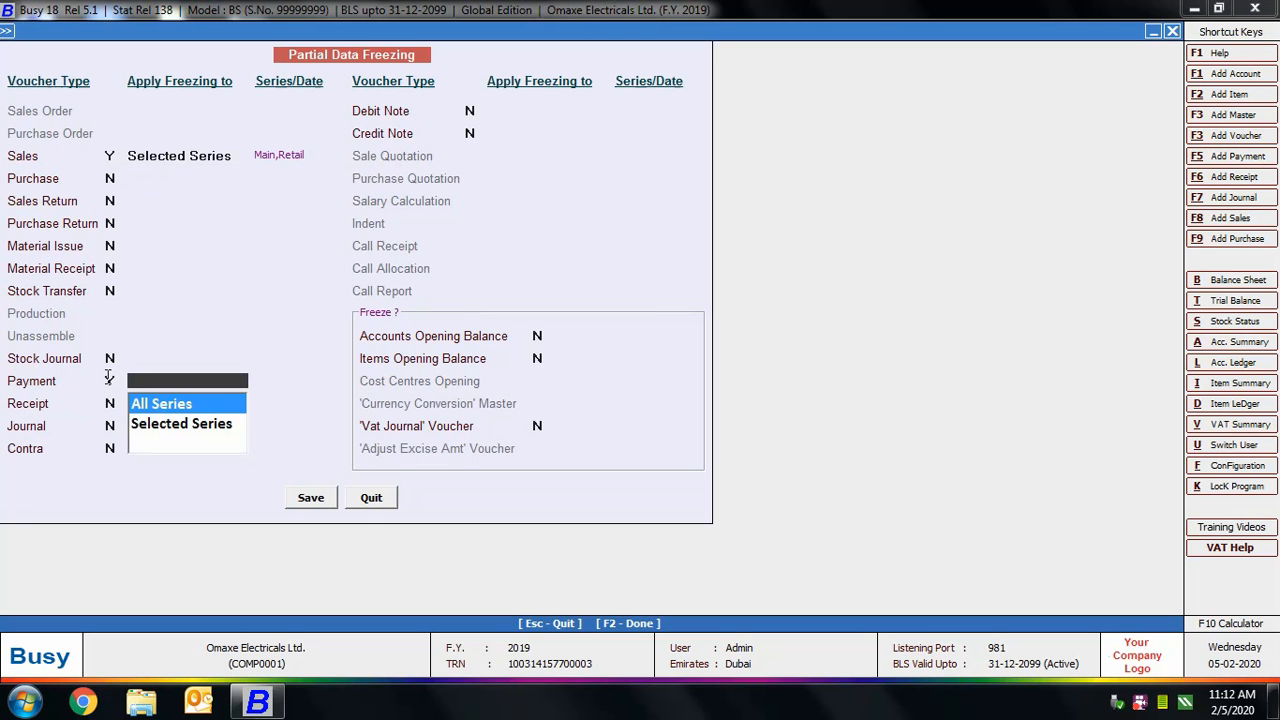
{"action": "key", "text": "Return"}
{"action": "key", "text": "Return"}
{"action": "left_click", "coordinate": [333, 497]}
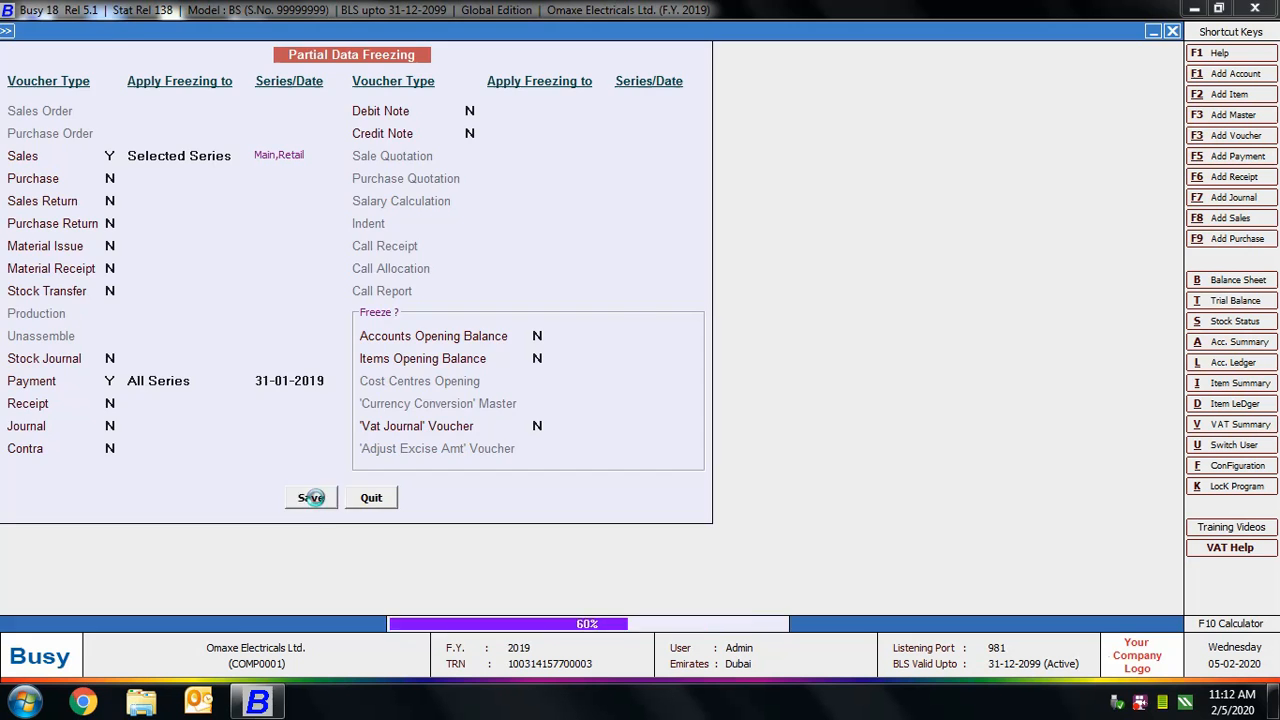
- Open the Main series sales voucher dated 10-01-2019 for modification and set the O General AC price to 2600
{"action": "left_click", "coordinate": [220, 30]}
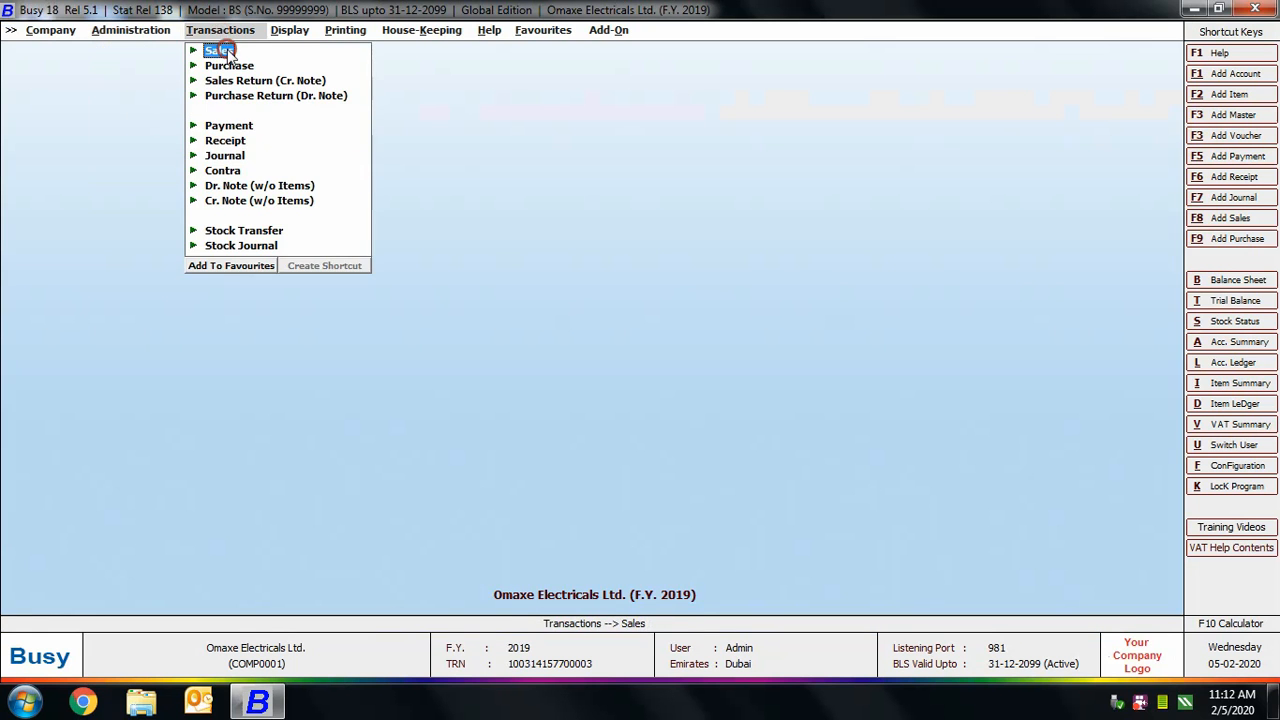
{"action": "left_click", "coordinate": [222, 50]}
{"action": "left_click", "coordinate": [255, 79]}
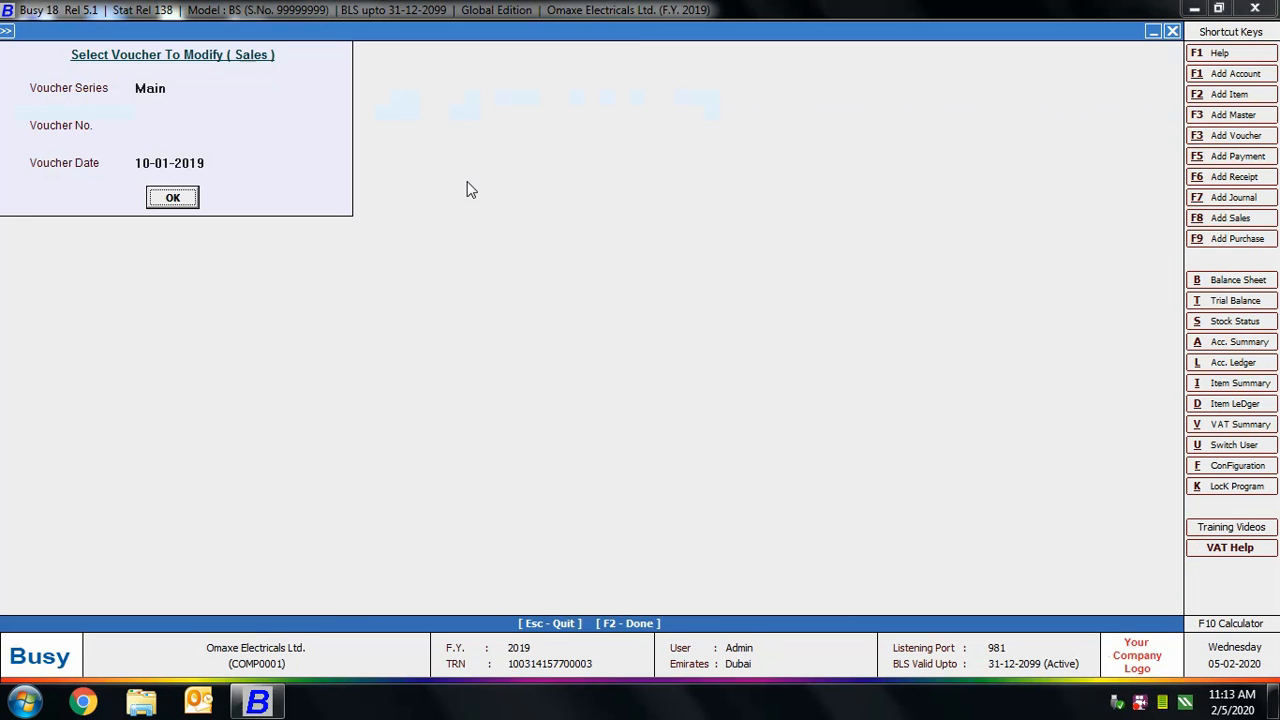
{"action": "key", "text": "Return"}
{"action": "left_click", "coordinate": [627, 190]}
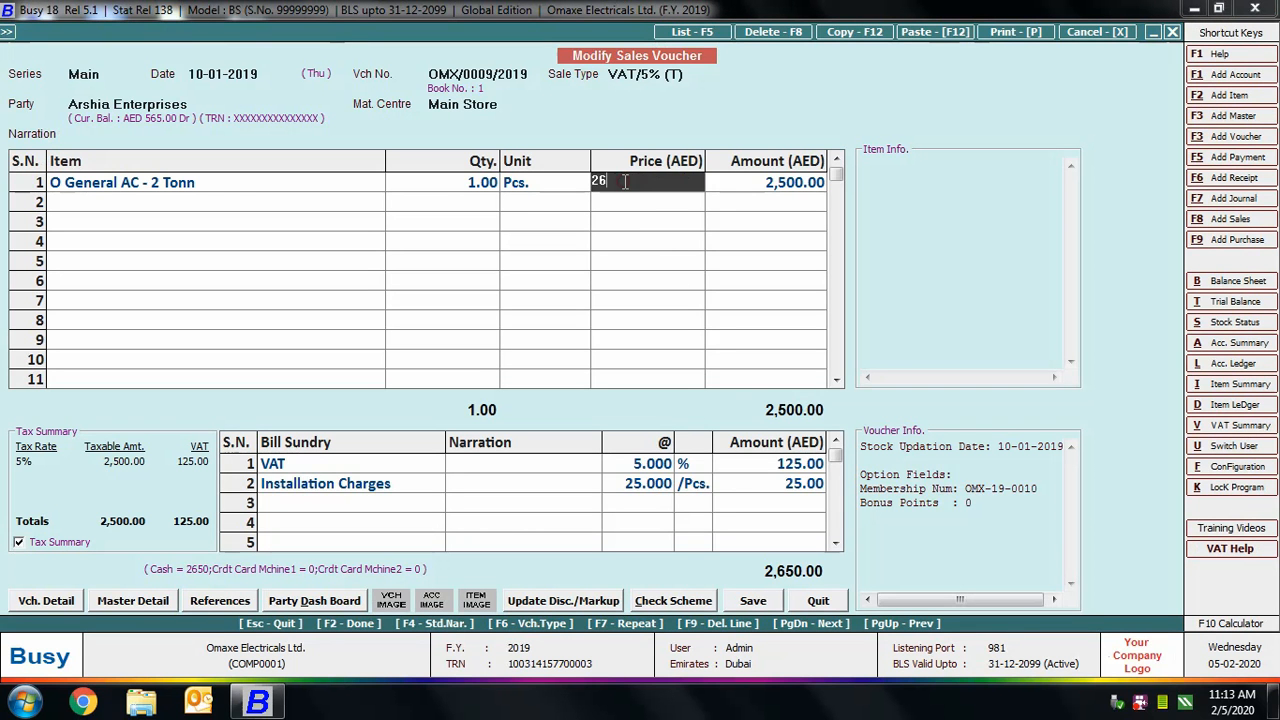
{"action": "type", "text": "2600"}
{"action": "key", "text": "Return"}
- Try to save the 10-01-2019 sales voucher with a 2755.00 cash settlement, and leave sales modification without keeping the changes
{"action": "left_click", "coordinate": [753, 600]}
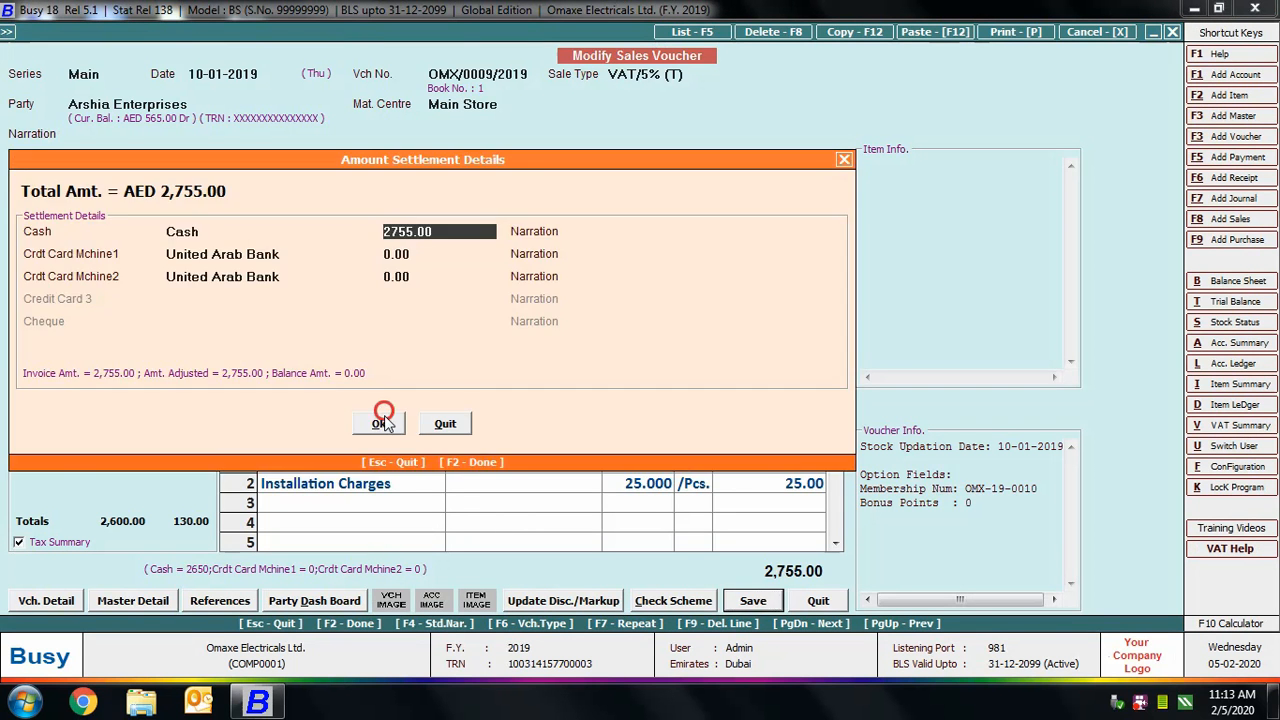
{"action": "left_click", "coordinate": [380, 420]}
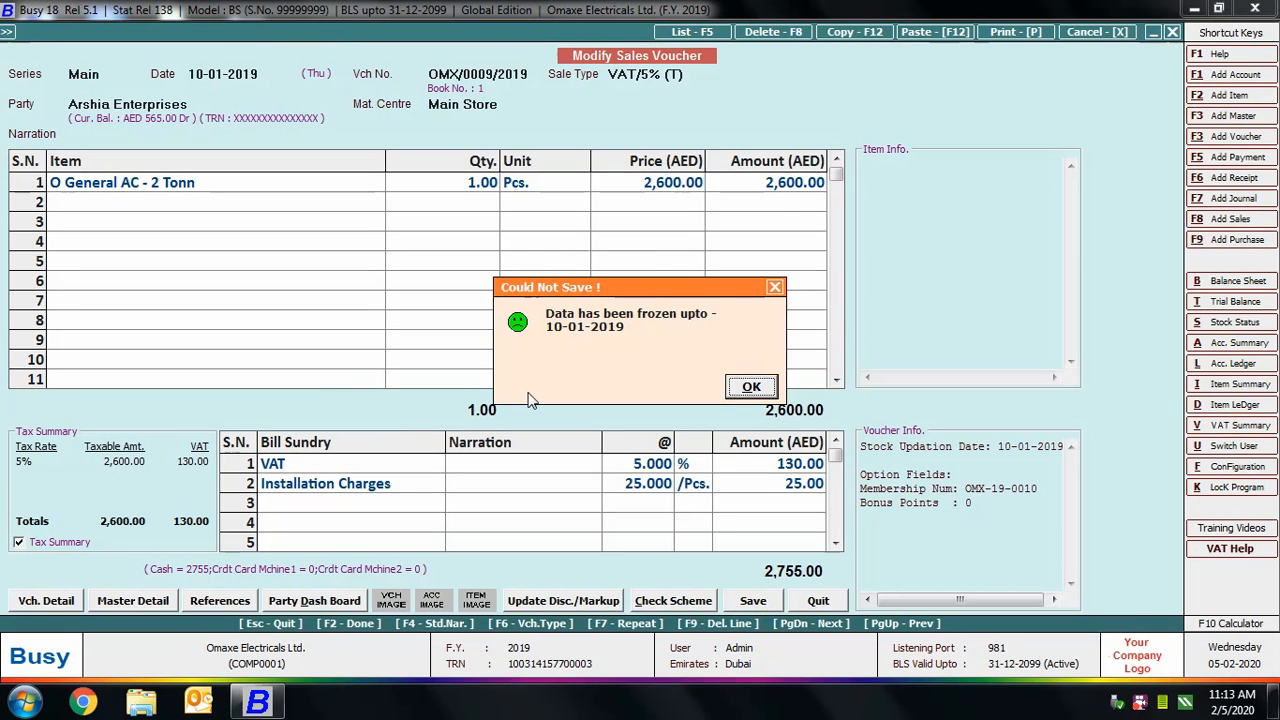
{"action": "left_click", "coordinate": [751, 386]}
{"action": "left_click", "coordinate": [1173, 32]}
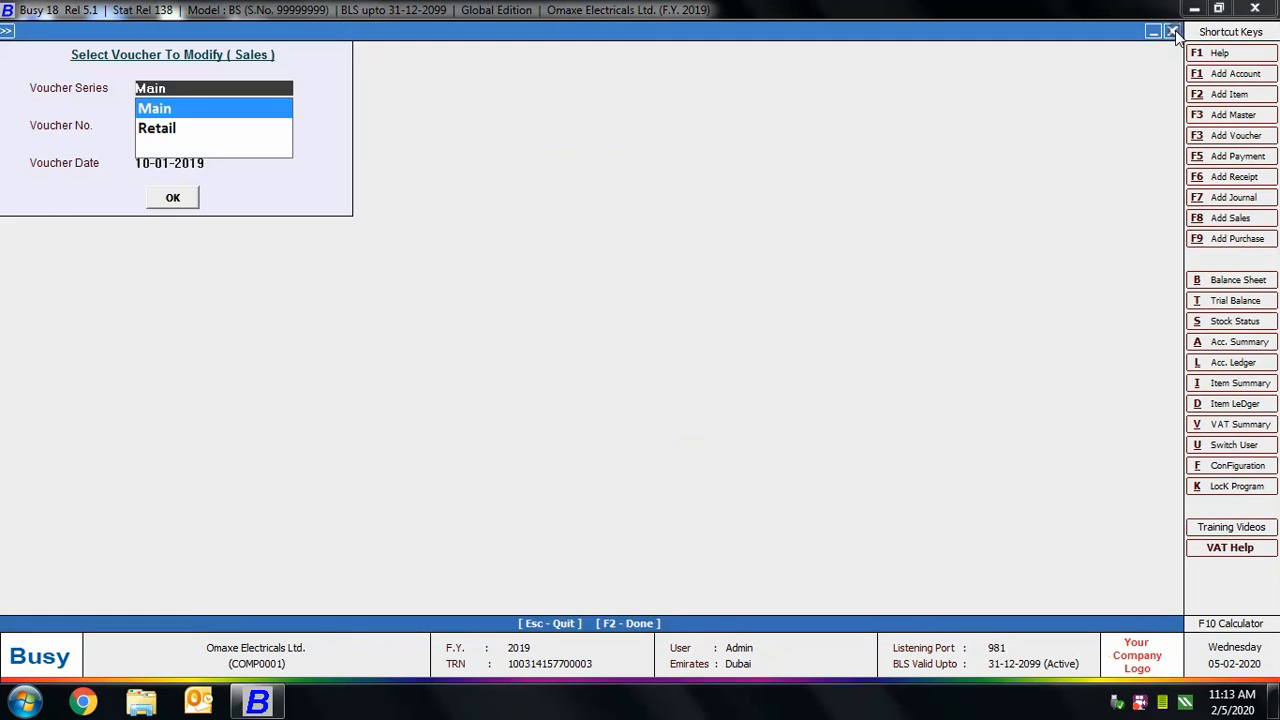
{"action": "left_click", "coordinate": [1174, 33]}
- List the payment vouchers on screen and open the Bright Electricals voucher dated 31-01-2019
{"action": "left_click", "coordinate": [218, 50]}
{"action": "left_click", "coordinate": [228, 125]}
{"action": "left_click", "coordinate": [250, 170]}
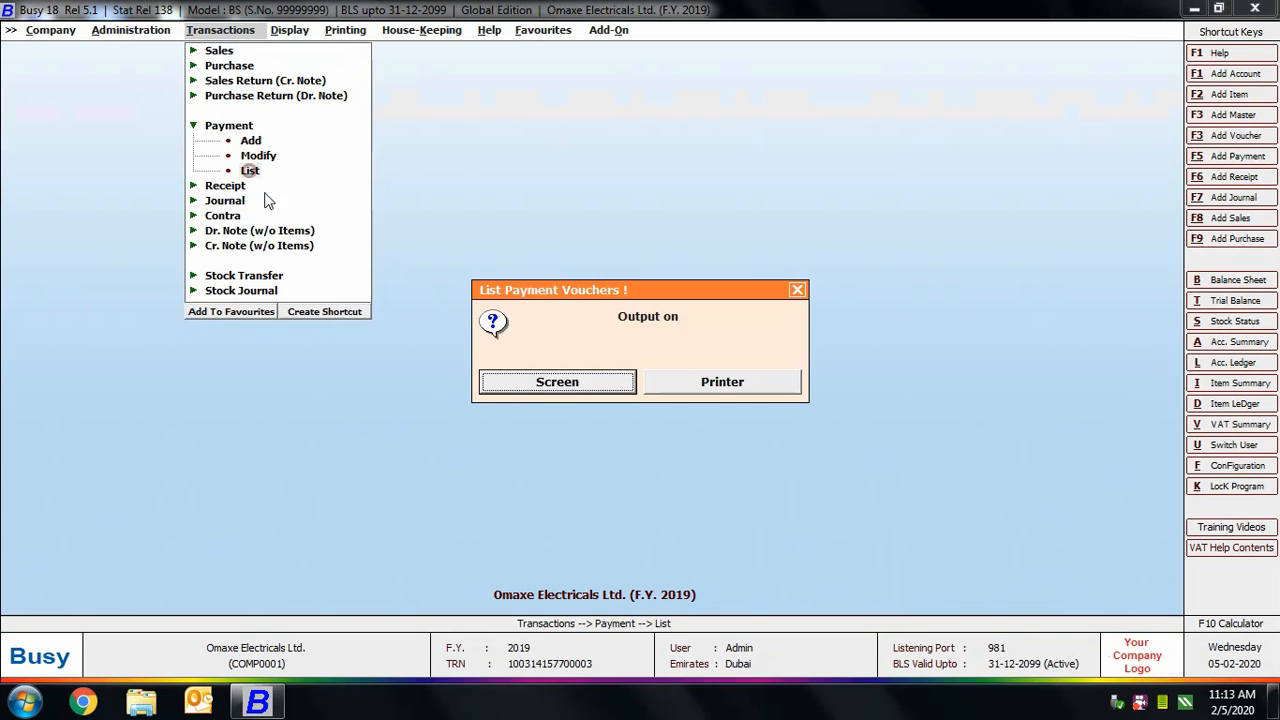
{"action": "left_click", "coordinate": [529, 384]}
{"action": "key", "text": "Return"}
{"action": "left_click", "coordinate": [360, 180]}
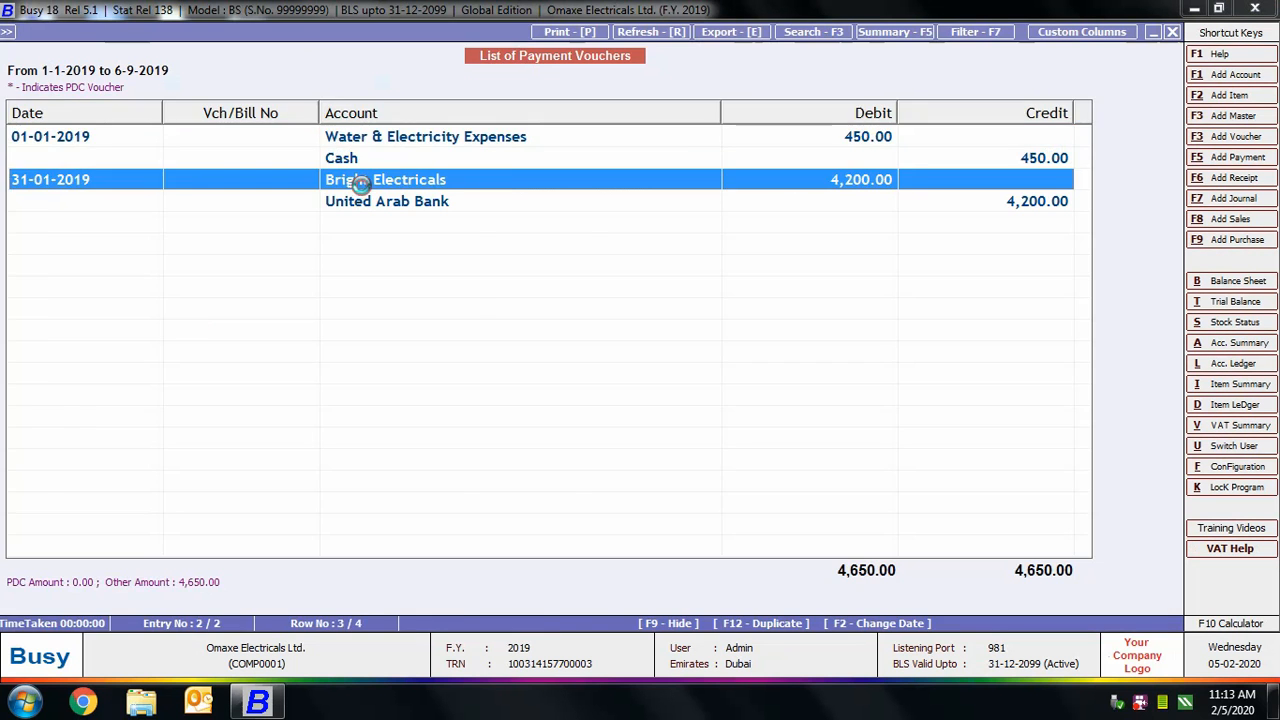
{"action": "double_click", "coordinate": [360, 182]}
- Try to save the Bright Electricals payment voucher with its debit set to 4300, discard the change and close the list
{"action": "left_click", "coordinate": [409, 177]}
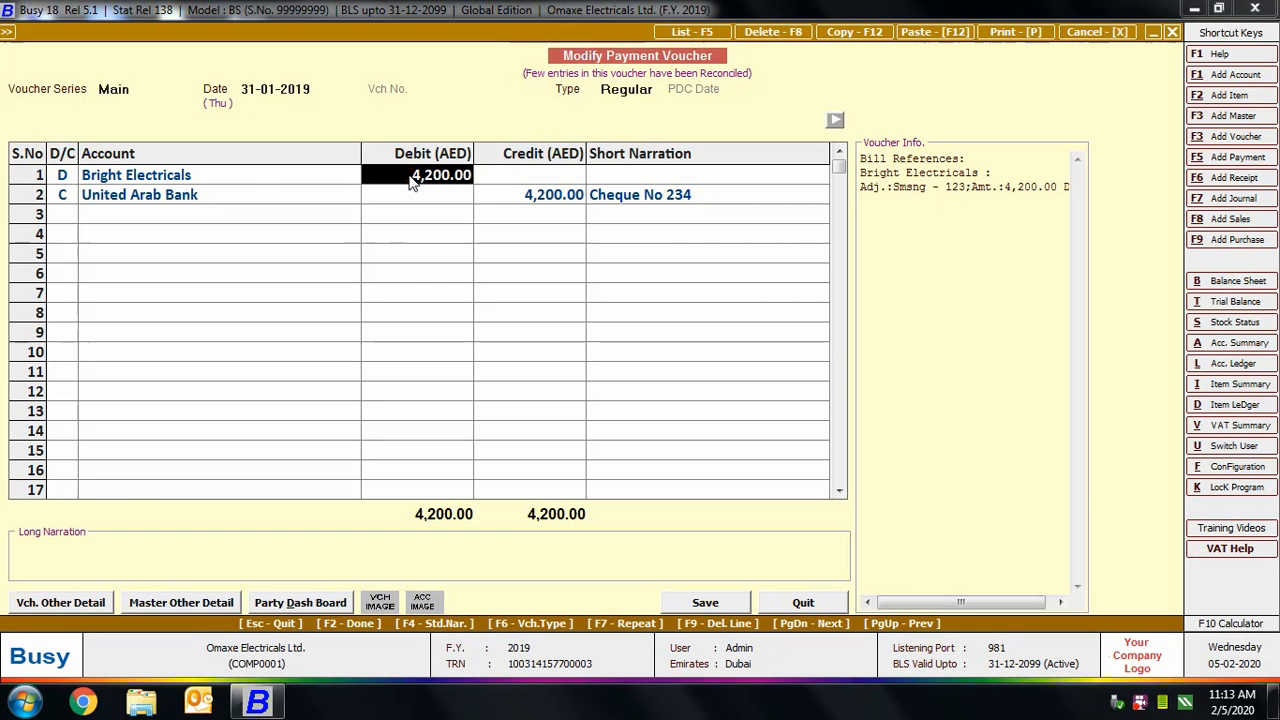
{"action": "type", "text": "4300"}
{"action": "key", "text": "Return"}
{"action": "left_click", "coordinate": [705, 605]}
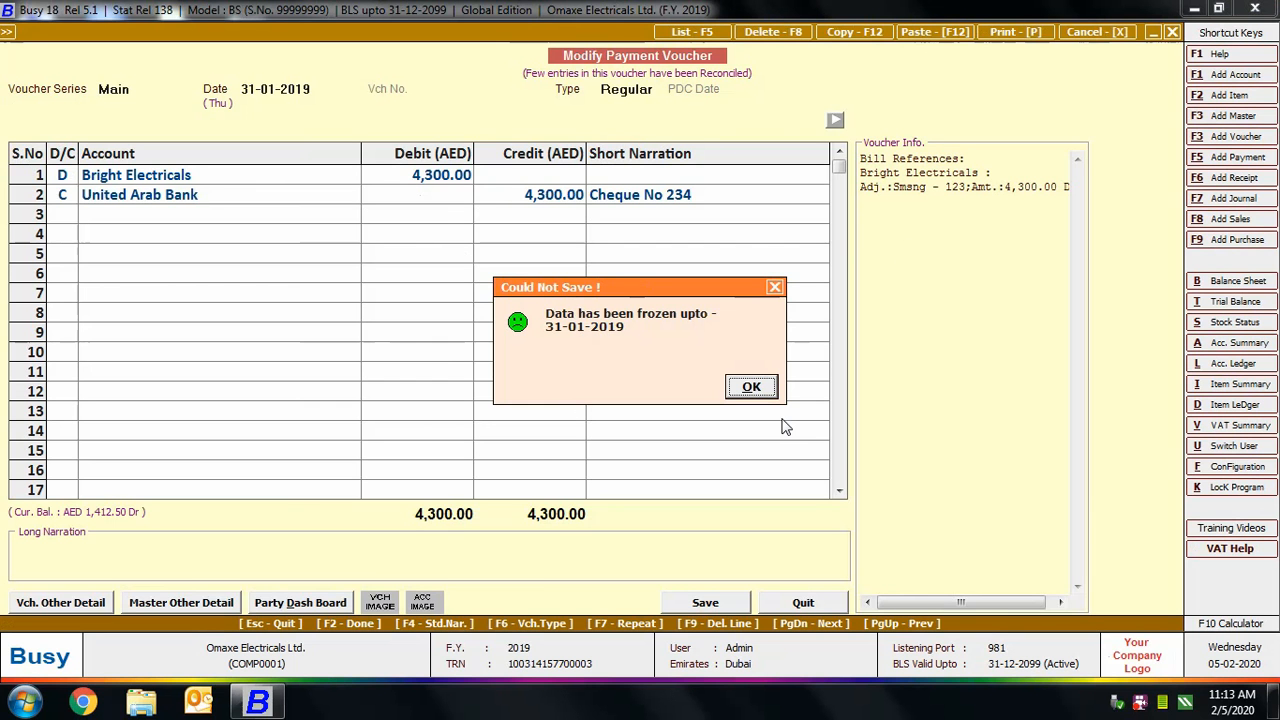
{"action": "left_click", "coordinate": [751, 387]}
{"action": "key", "text": "Escape"}
{"action": "key", "text": "Return"}
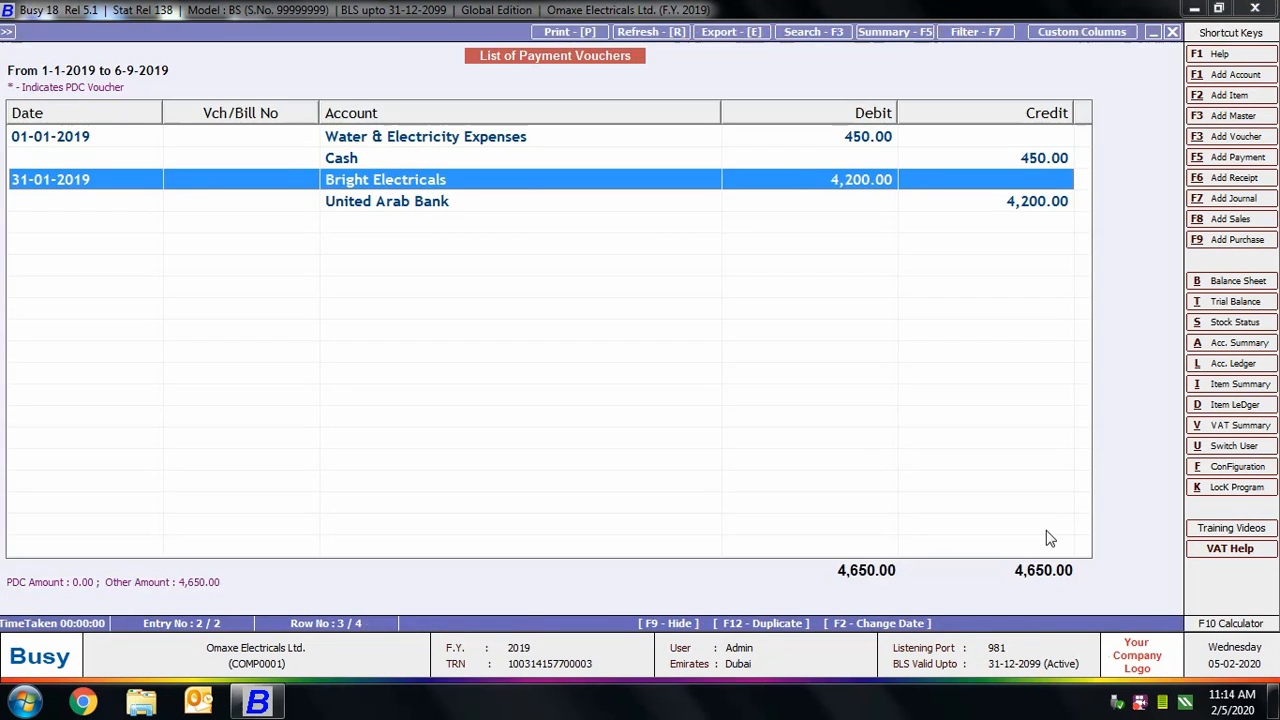
{"action": "key", "text": "Escape"}
{"action": "key", "text": "Escape"}
{"action": "key", "text": "Escape"}
{"action": "key", "text": "Escape"}
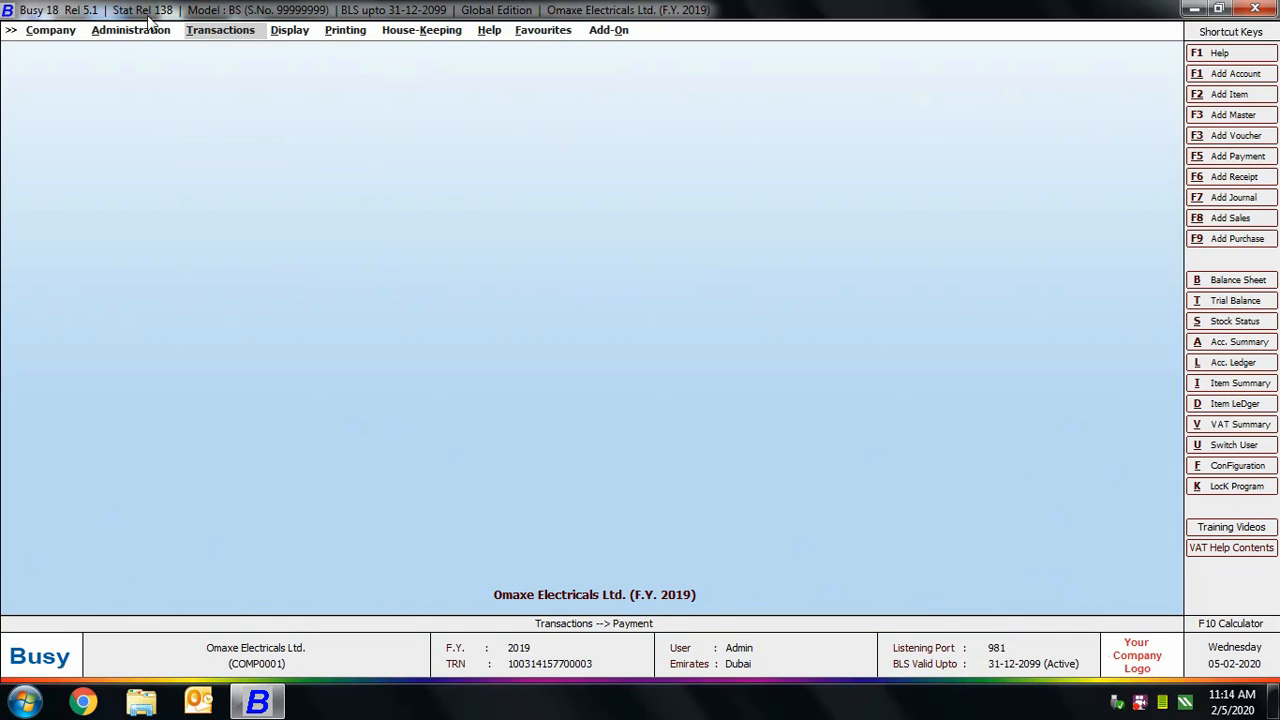
- View the all-accounts, account-group and single-account ranges for clearing bill-wise references, and quit without clearing any
{"action": "left_click", "coordinate": [140, 30]}
{"action": "left_click", "coordinate": [130, 95]}
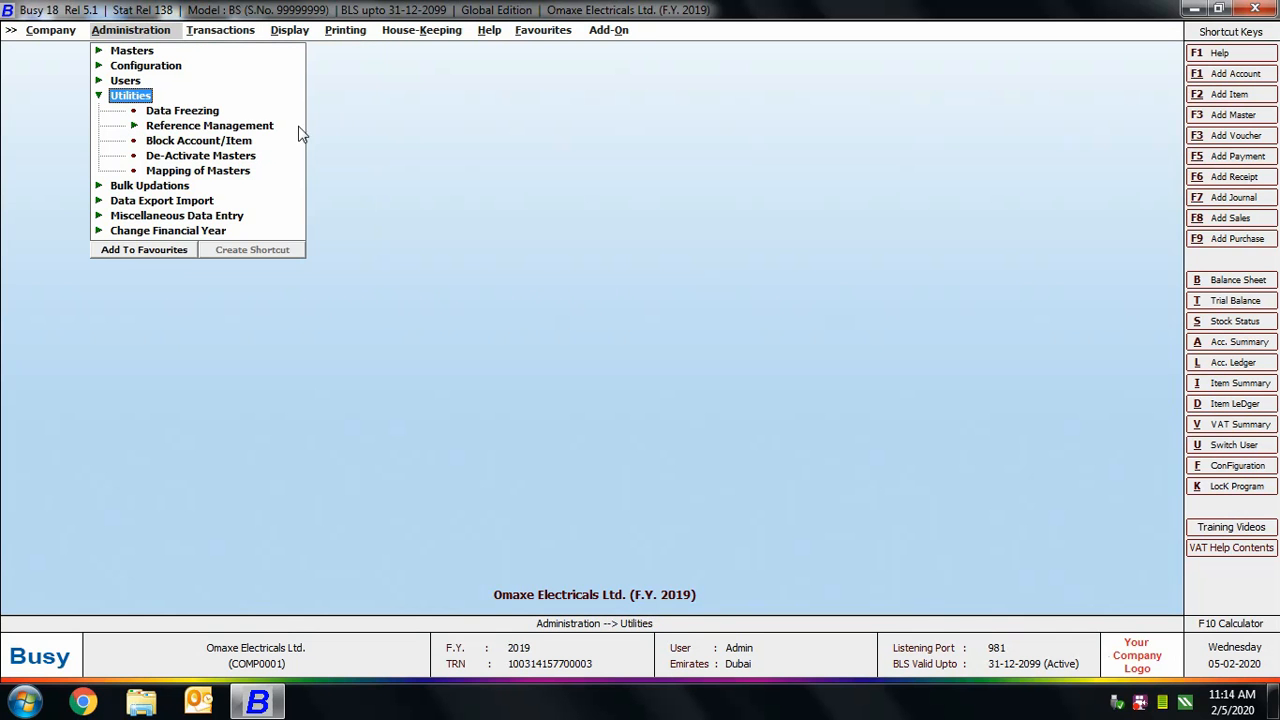
{"action": "left_click", "coordinate": [184, 131]}
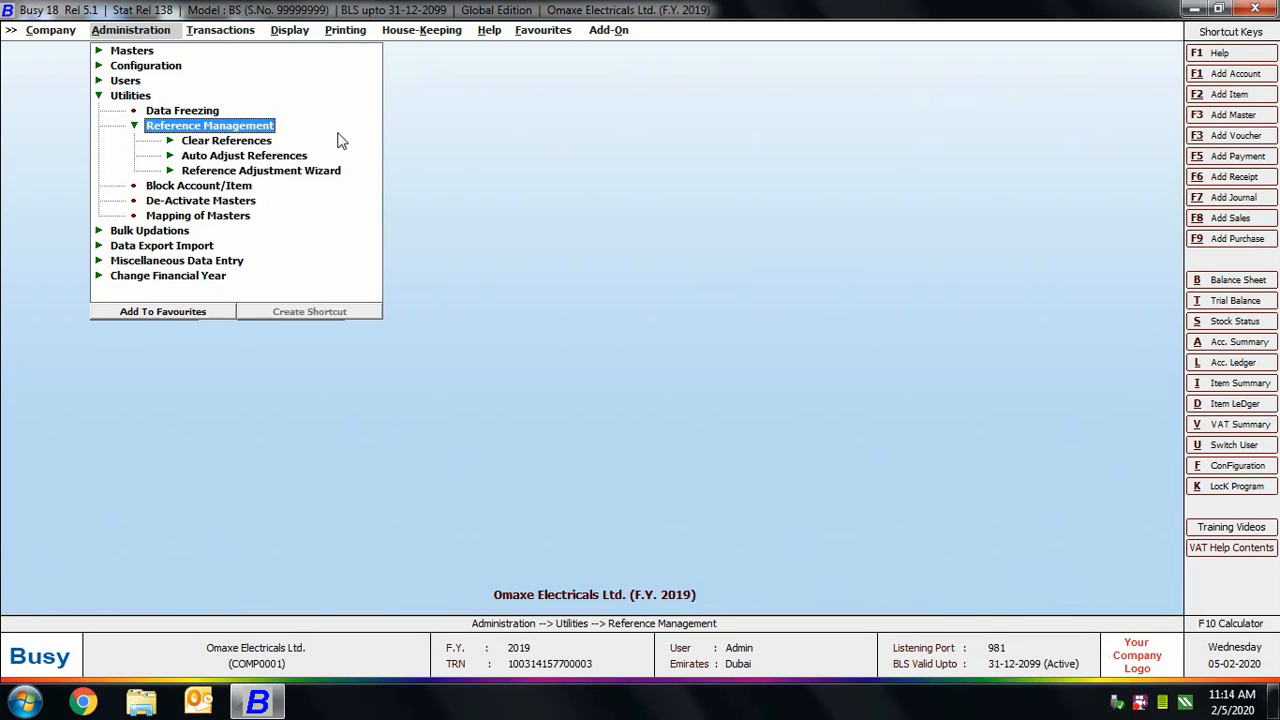
{"action": "left_click", "coordinate": [230, 142]}
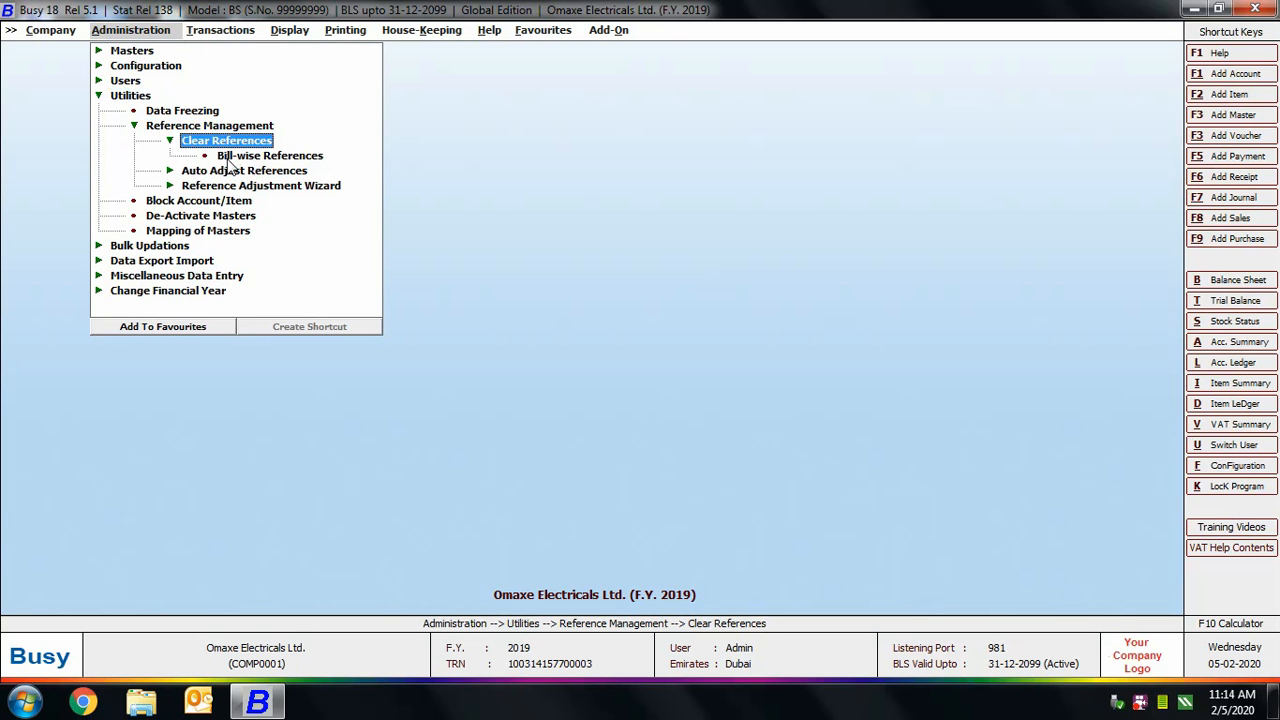
{"action": "double_click", "coordinate": [314, 157]}
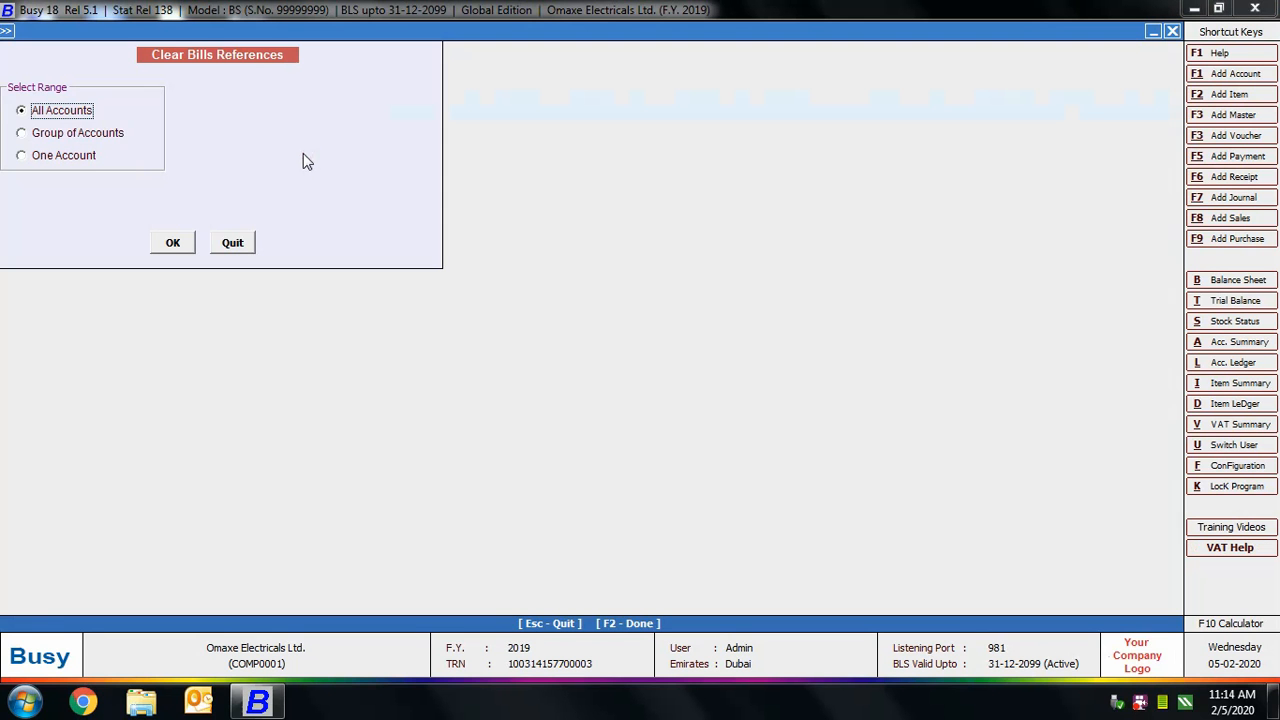
{"action": "left_click", "coordinate": [94, 132]}
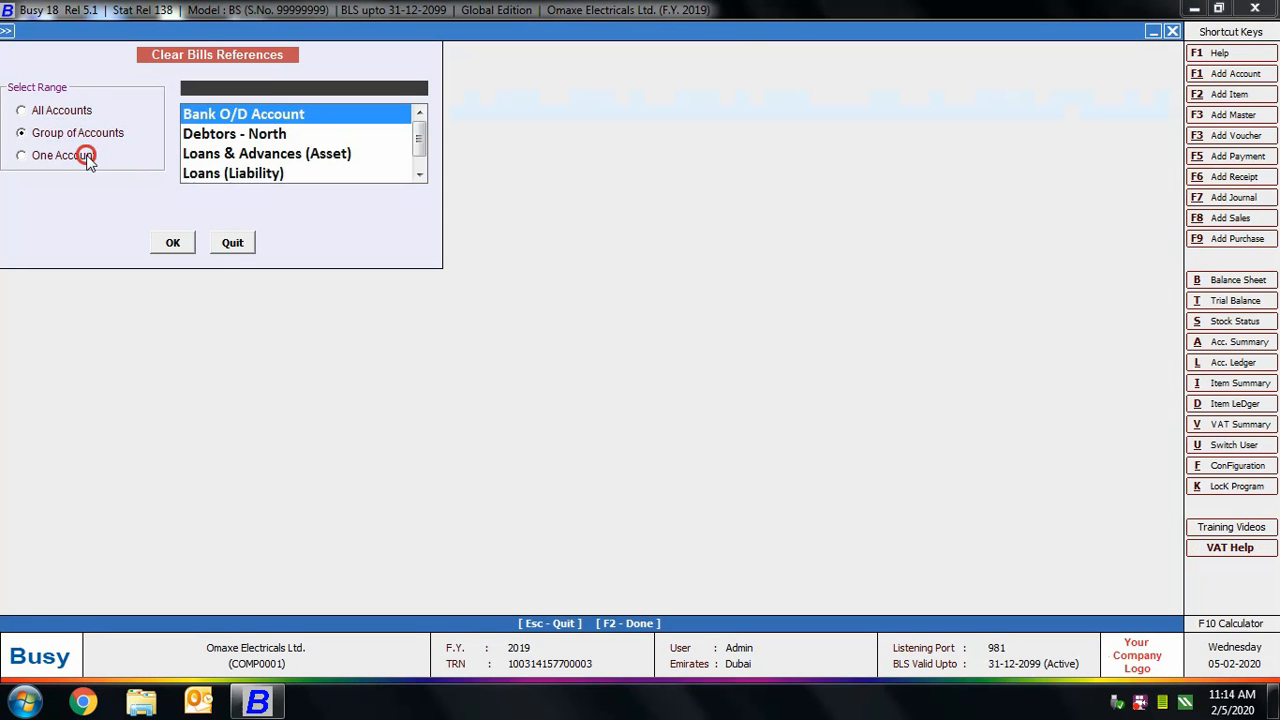
{"action": "left_click", "coordinate": [97, 156]}
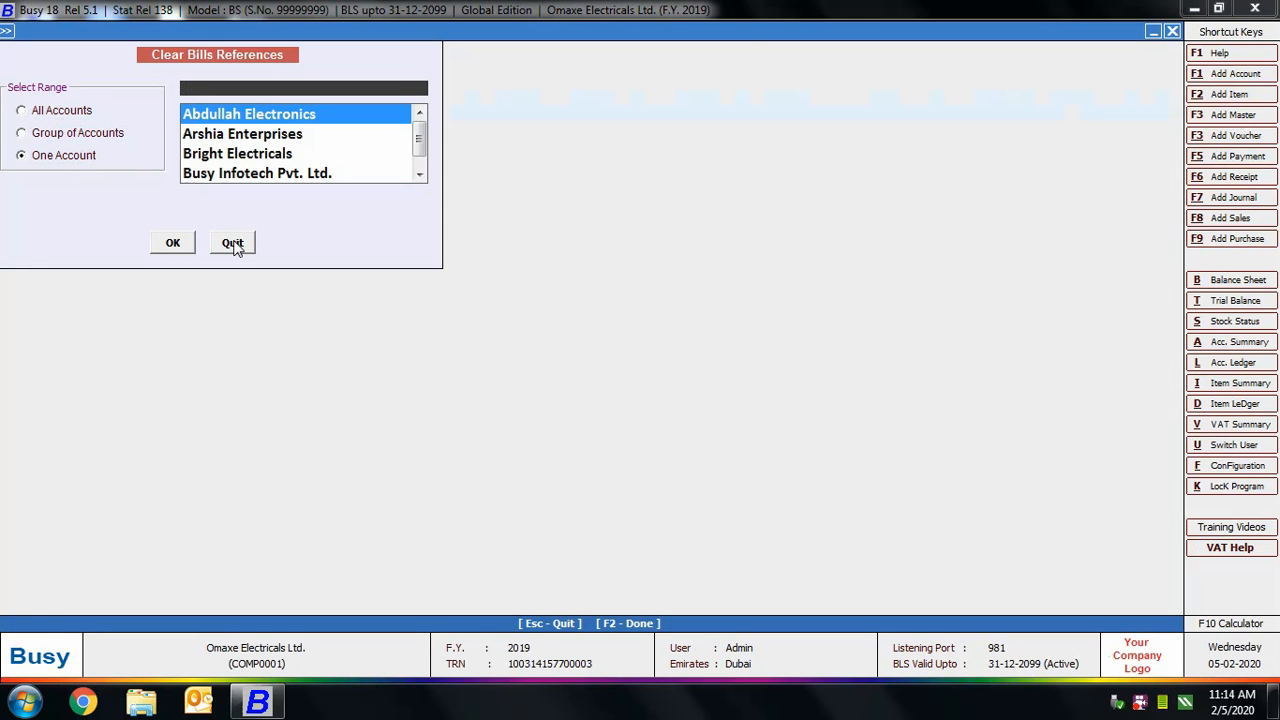
{"action": "left_click", "coordinate": [233, 245]}
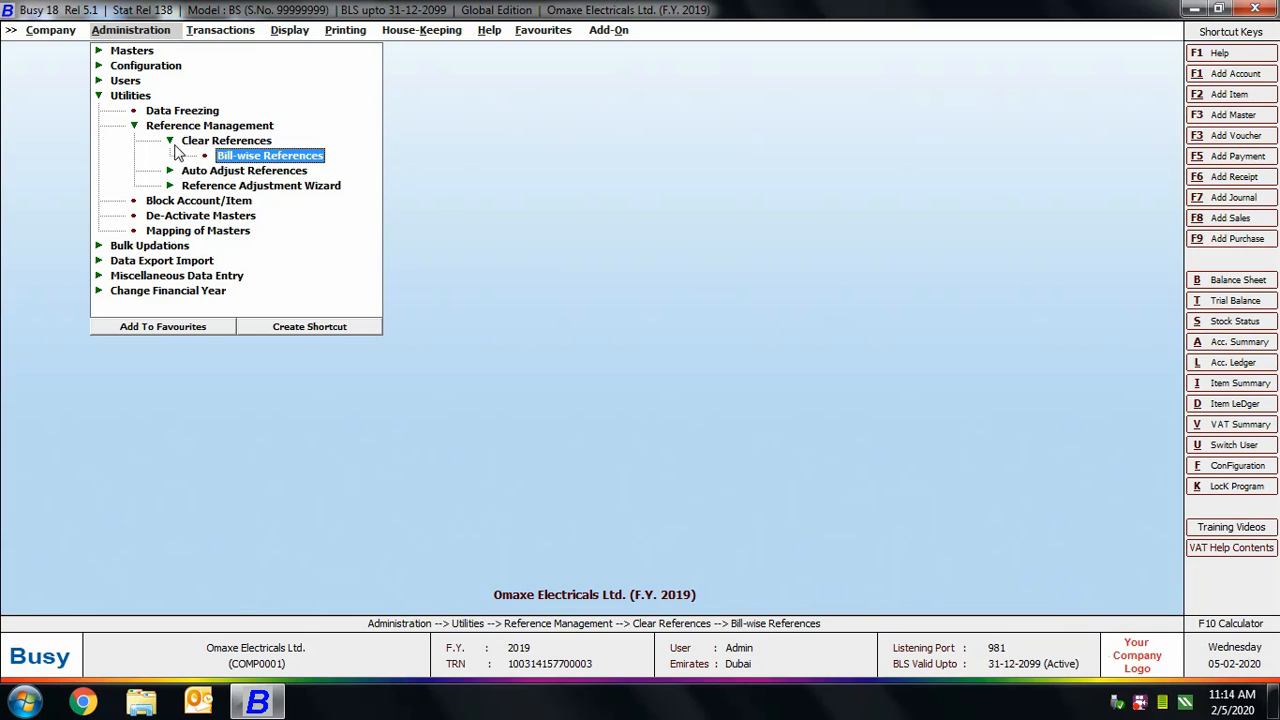
- View the range and opening-balance options for auto-adjusting bill-wise references, and quit without adjusting any
{"action": "left_click", "coordinate": [170, 141]}
{"action": "left_click", "coordinate": [172, 156]}
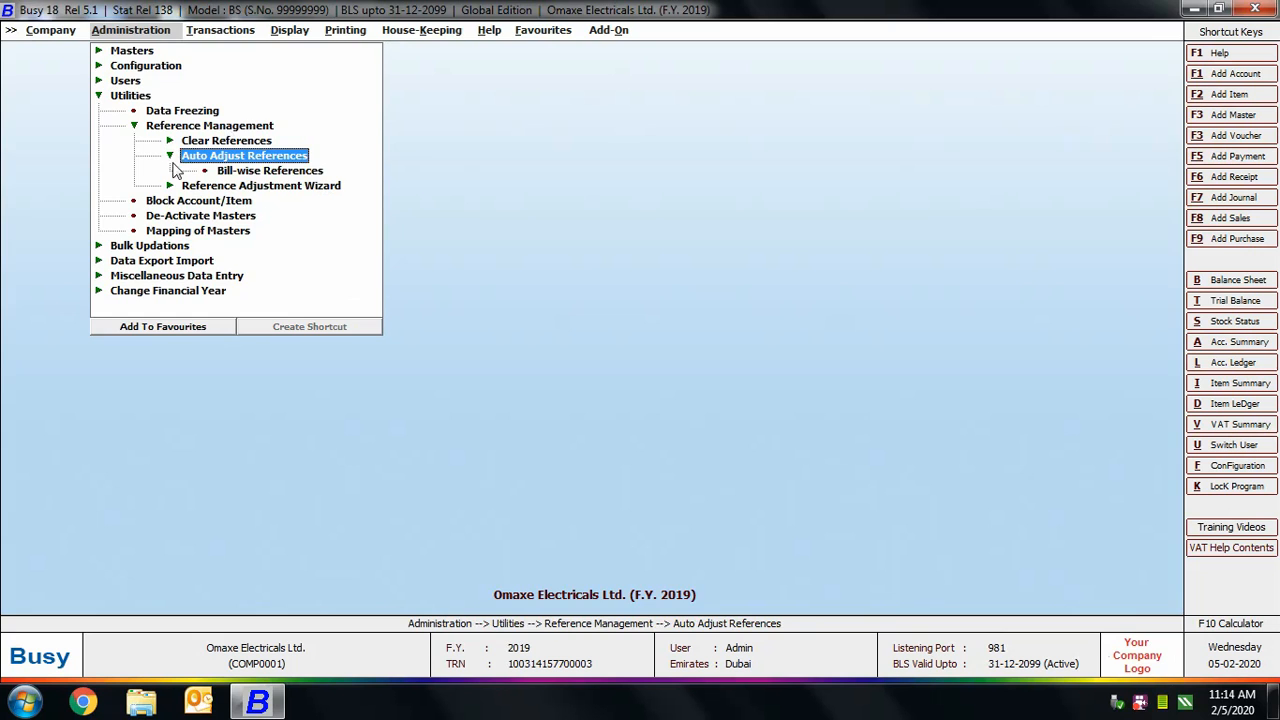
{"action": "double_click", "coordinate": [262, 171]}
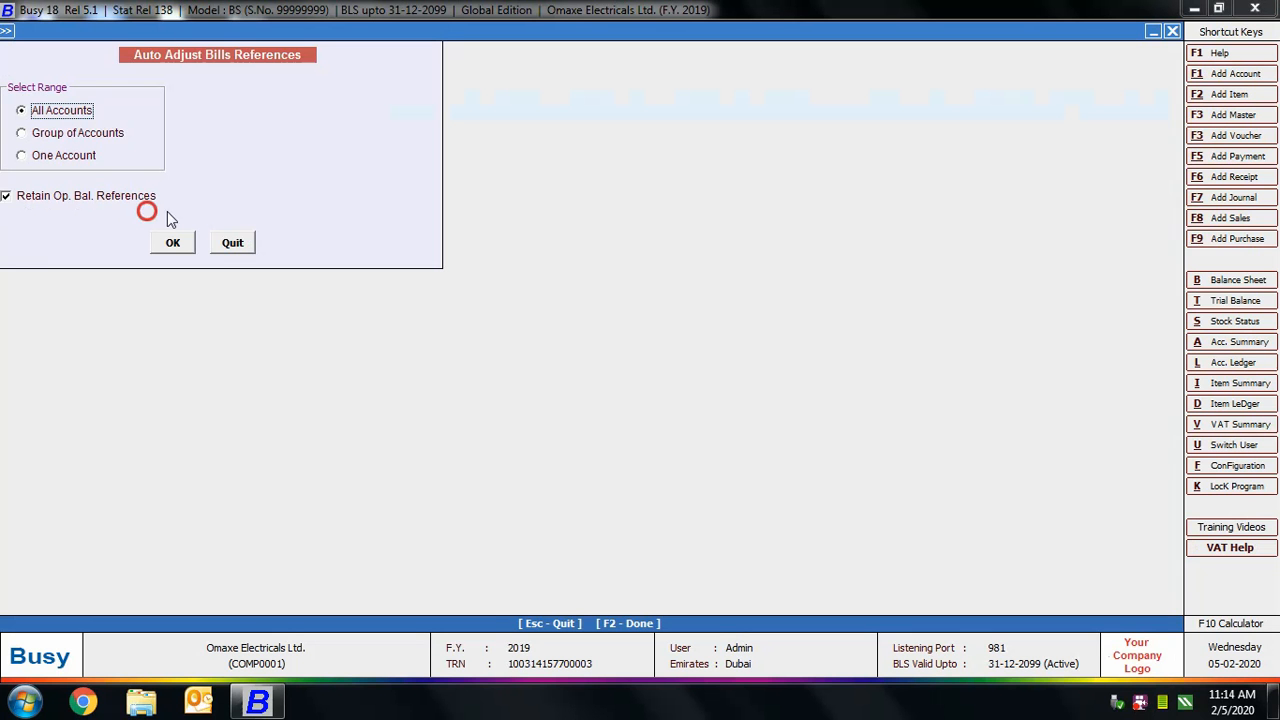
{"action": "left_click", "coordinate": [227, 243]}
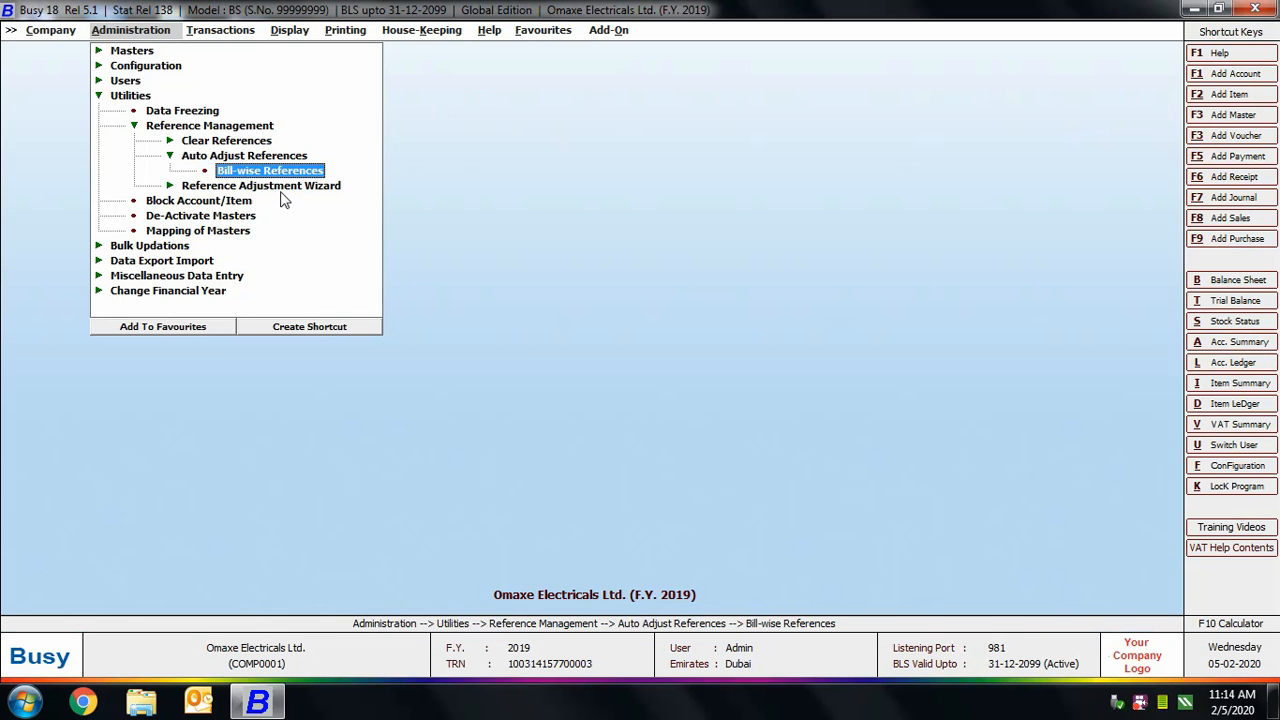
- Load all bills of Arshia Enterprises from 01-01-2019 to 06-09-2019 in the bill Reference Adjustment Wizard
{"action": "left_click", "coordinate": [282, 187]}
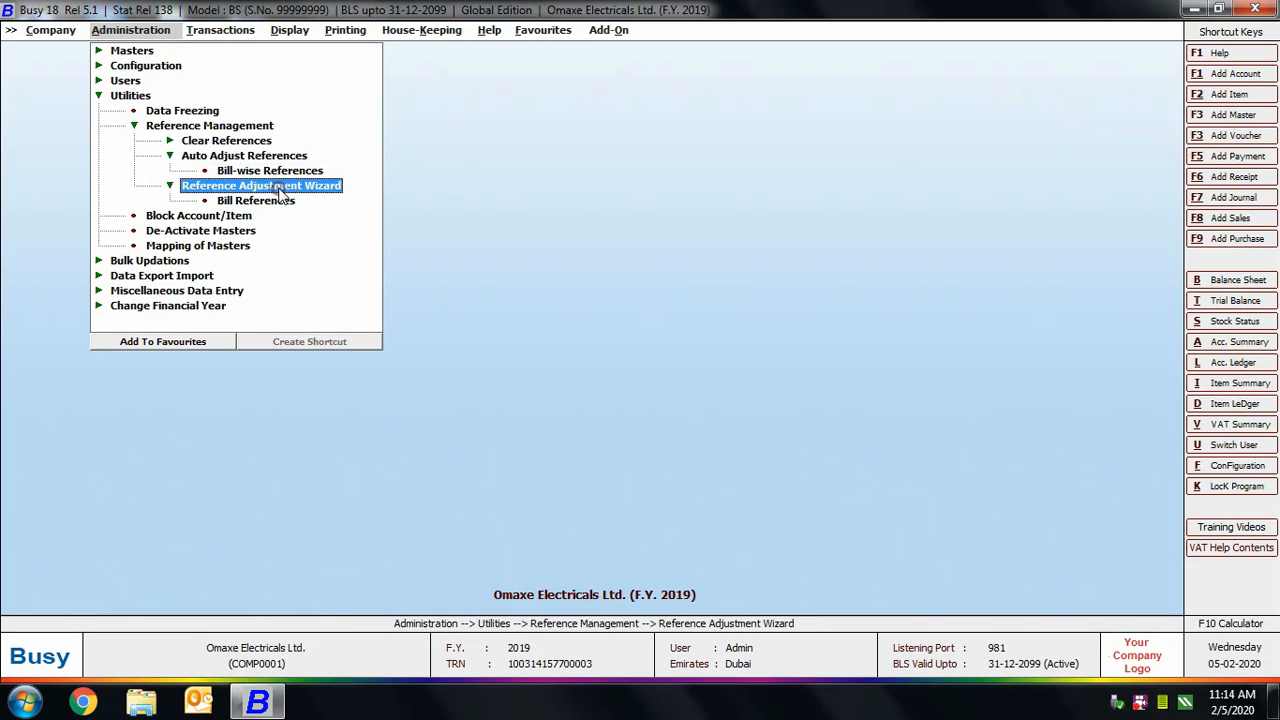
{"action": "left_click", "coordinate": [256, 203]}
{"action": "left_click", "coordinate": [256, 205]}
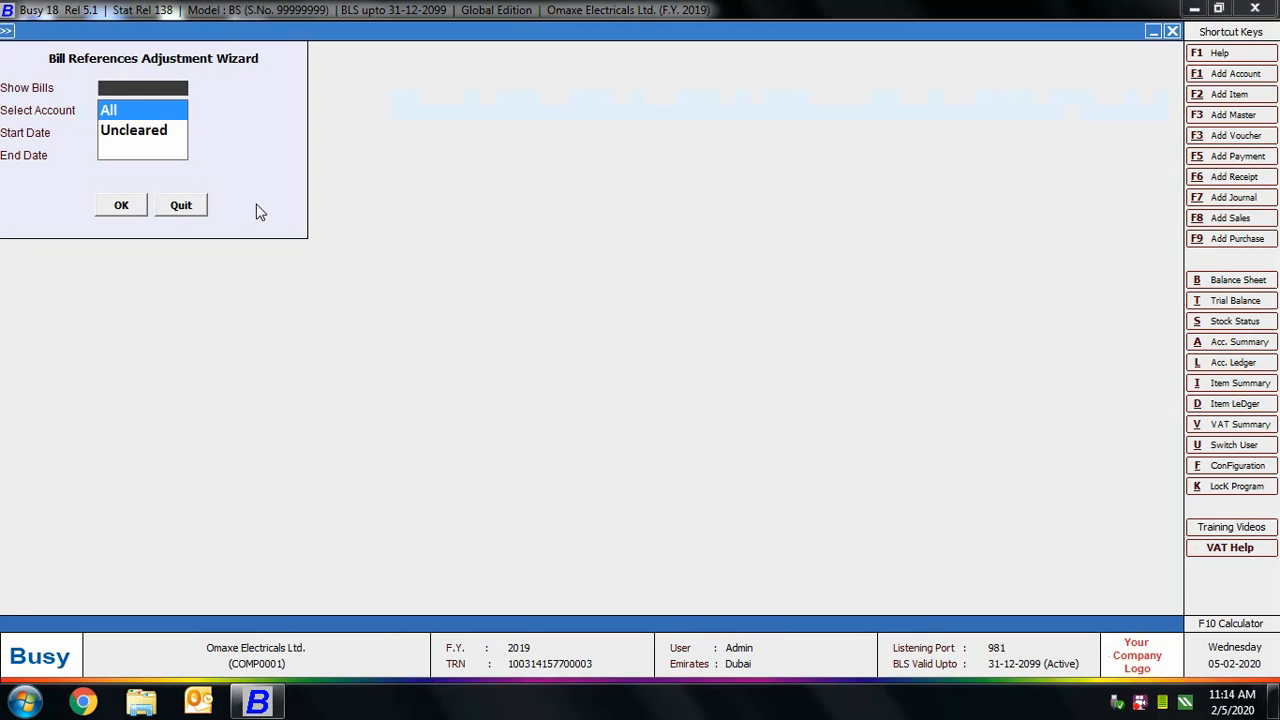
{"action": "left_click", "coordinate": [133, 110]}
{"action": "type", "text": "ar"}
{"action": "key", "text": "Return"}
{"action": "key", "text": "Return"}
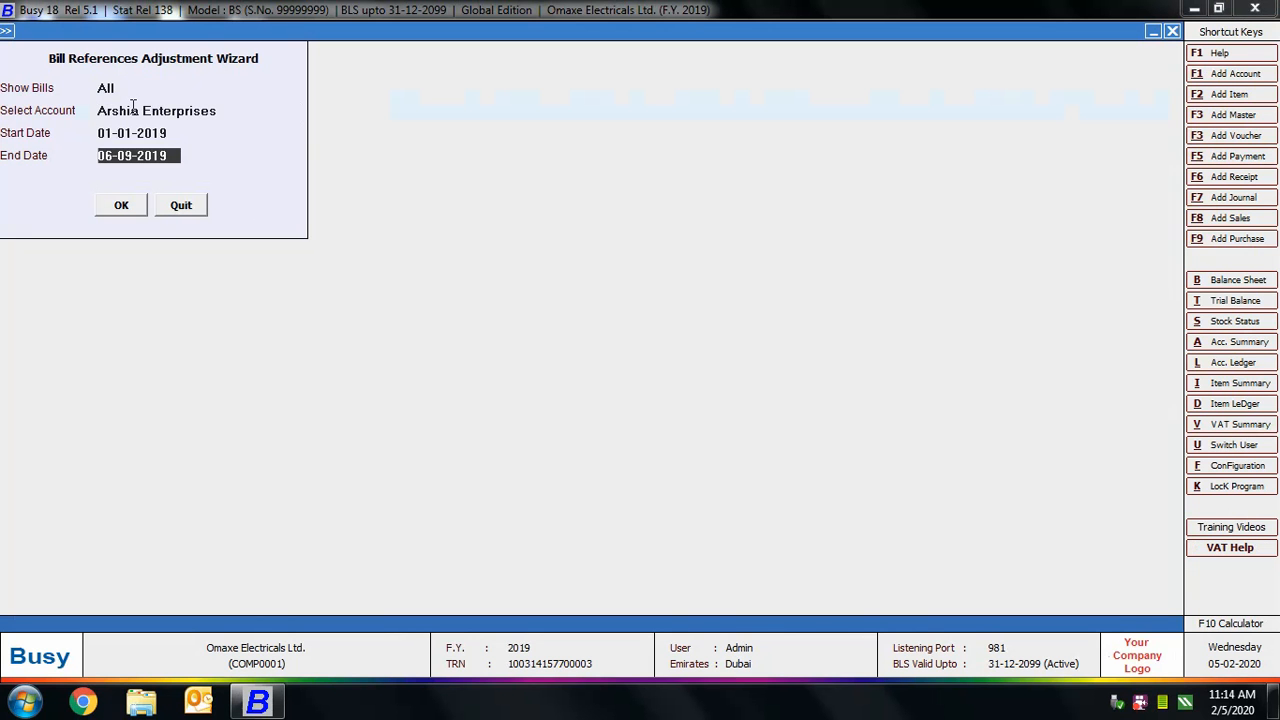
{"action": "key", "text": "Return"}
{"action": "key", "text": "Return"}
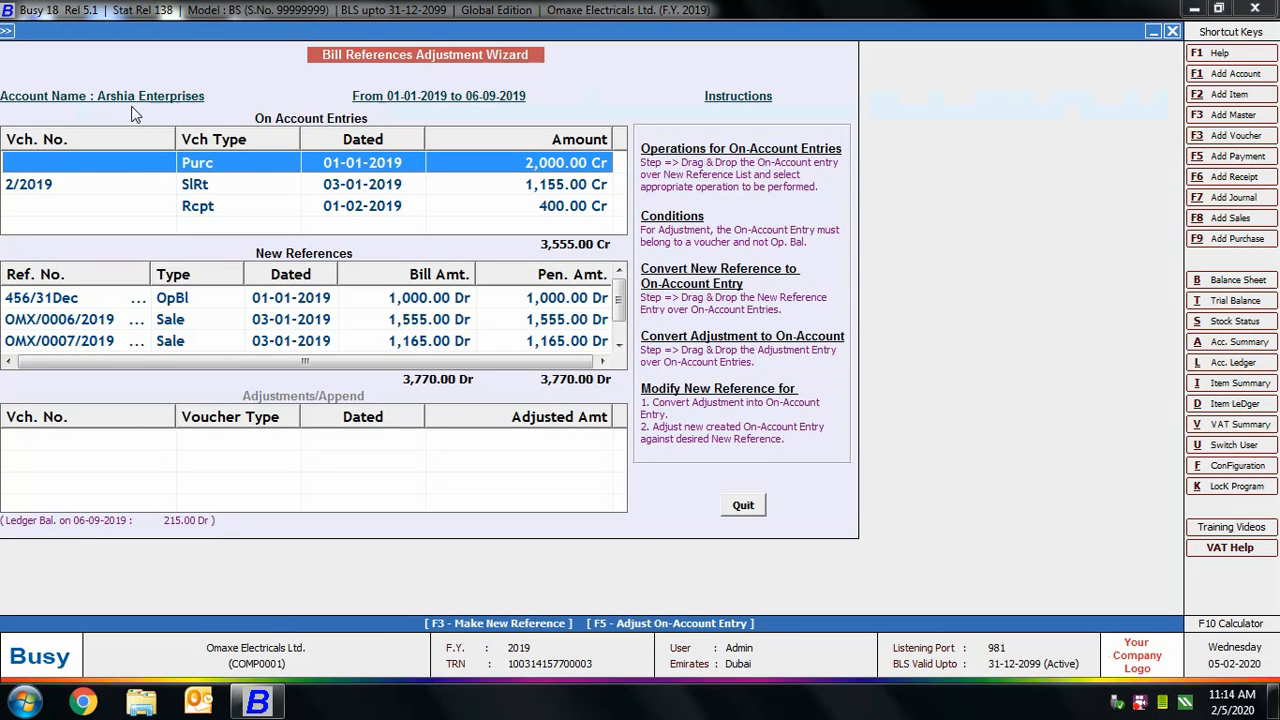
- Adjust the on-account receipt dated 01-02-2019 against sale reference OMX/0006/2019, and quit the adjustment wizard
{"action": "left_click", "coordinate": [212, 190]}
{"action": "left_click_drag", "start_coordinate": [212, 206], "coordinate": [230, 321]}
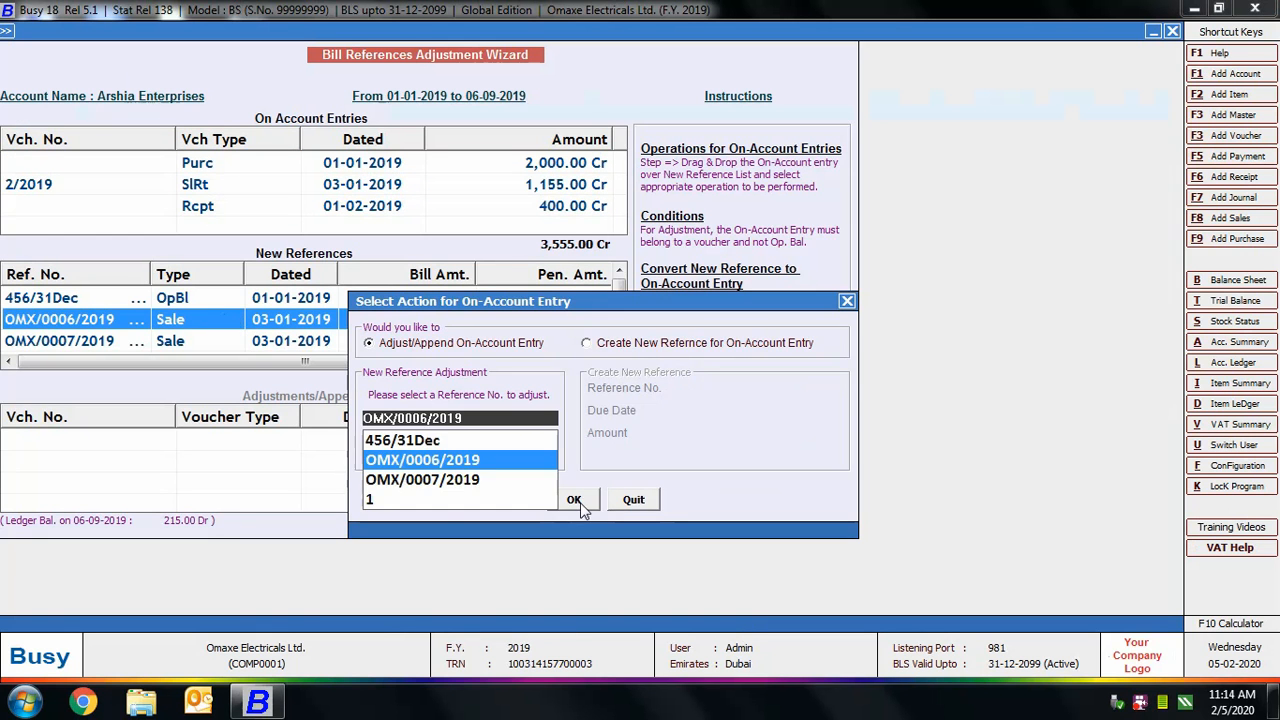
{"action": "left_click", "coordinate": [581, 505]}
{"action": "left_click", "coordinate": [666, 343]}
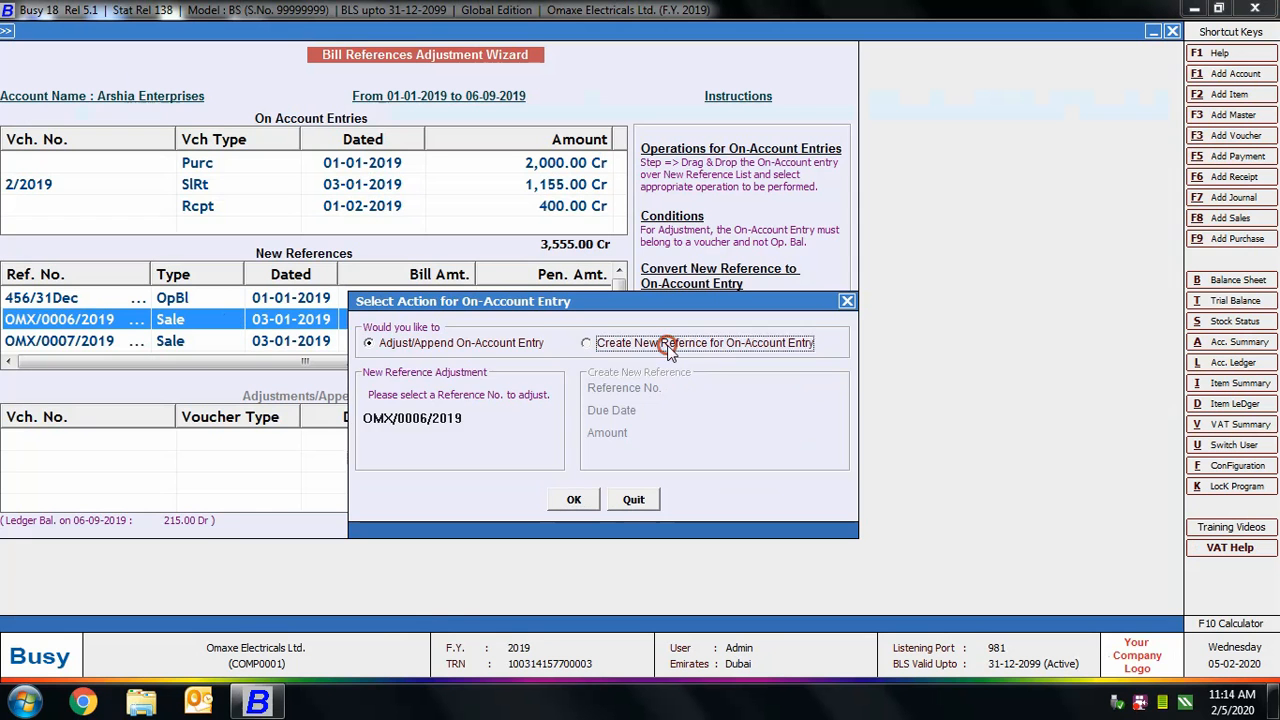
{"action": "left_click", "coordinate": [420, 350]}
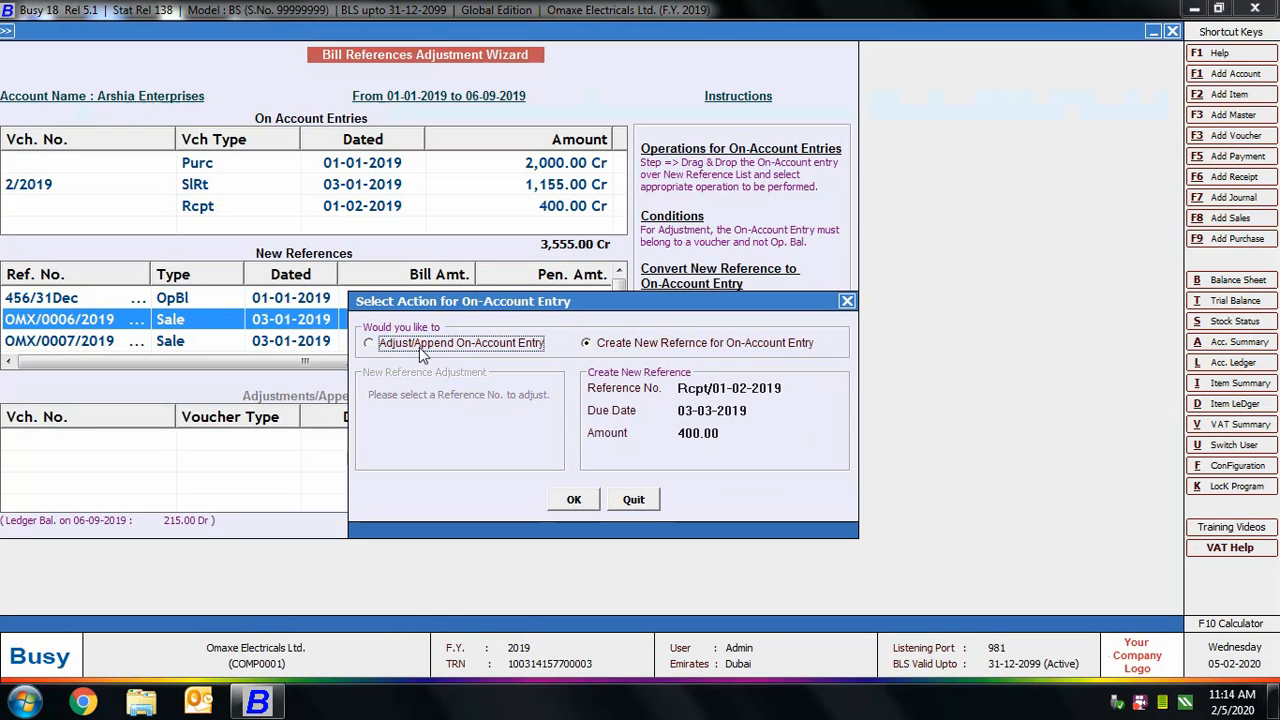
{"action": "left_click", "coordinate": [492, 460]}
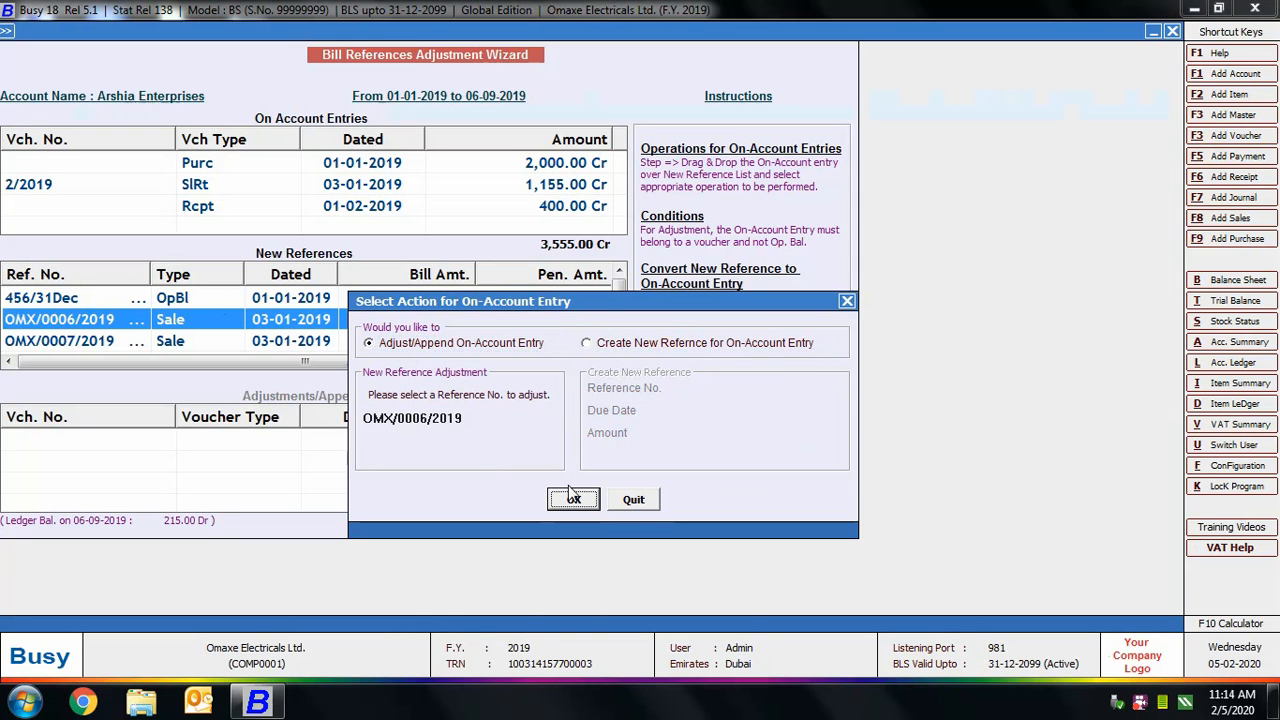
{"action": "left_click", "coordinate": [573, 497]}
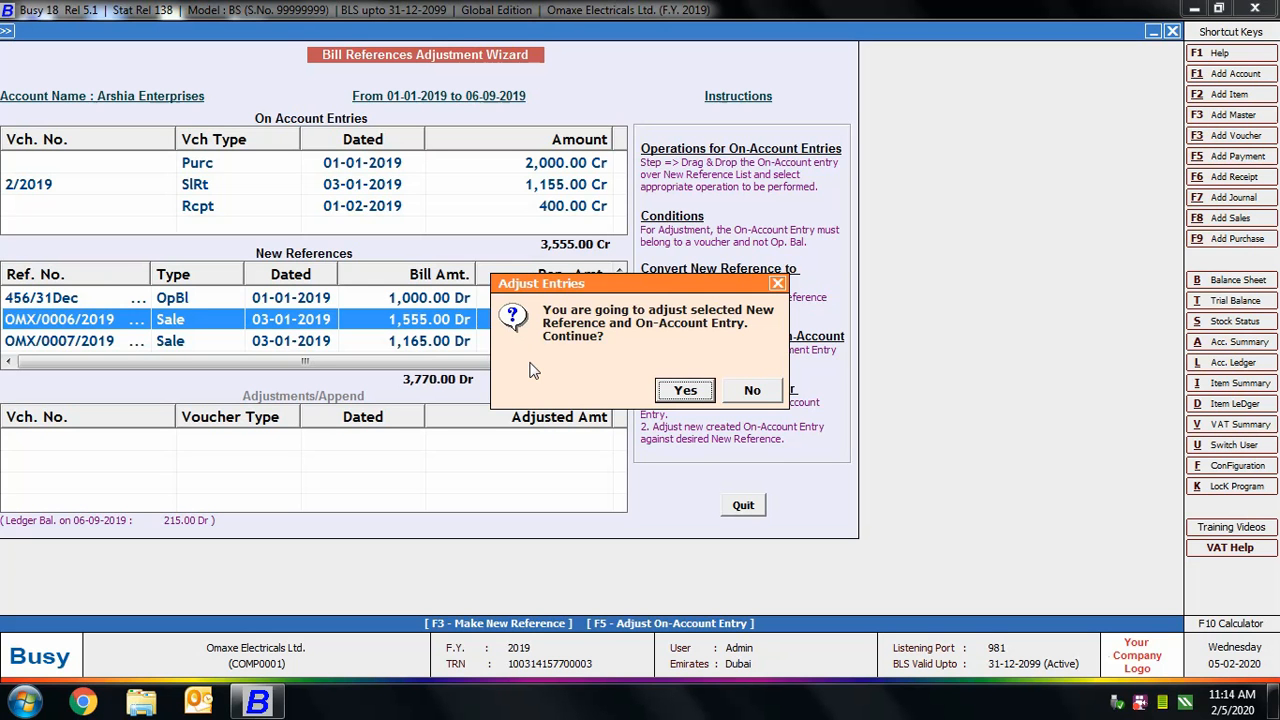
{"action": "left_click", "coordinate": [678, 390]}
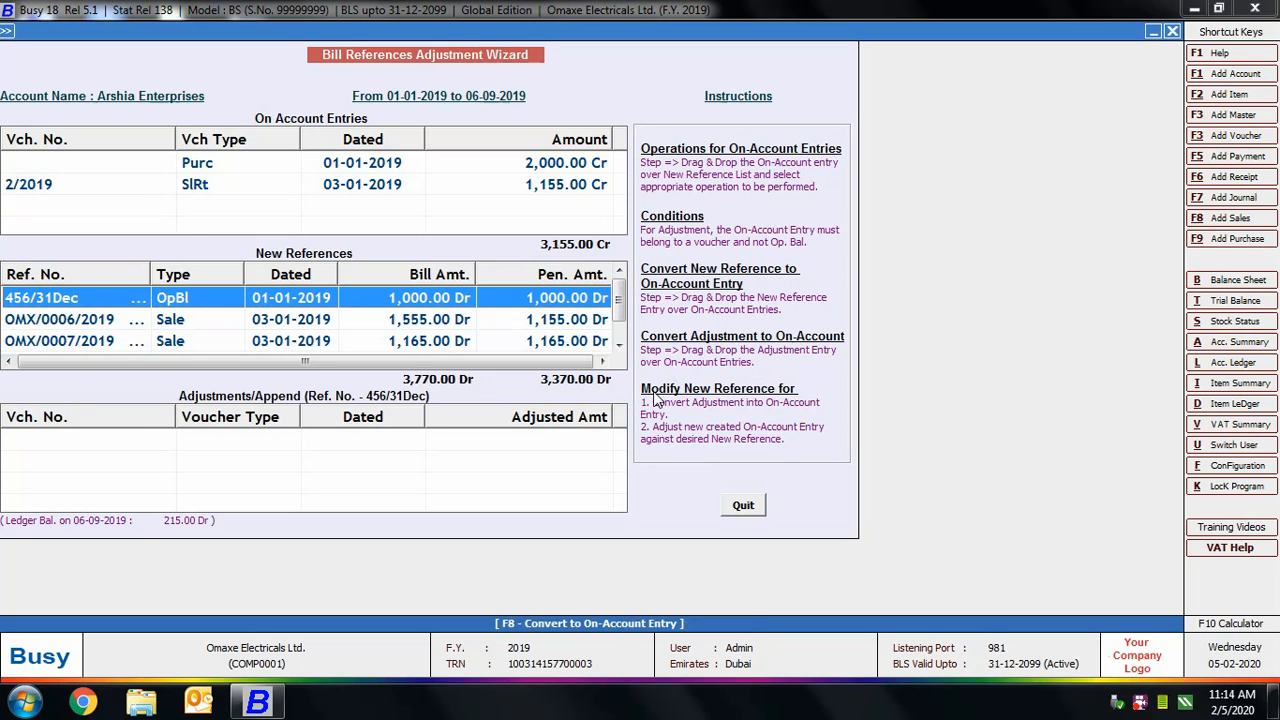
{"action": "left_click", "coordinate": [186, 188]}
{"action": "left_click", "coordinate": [165, 206]}
{"action": "left_click", "coordinate": [543, 197]}
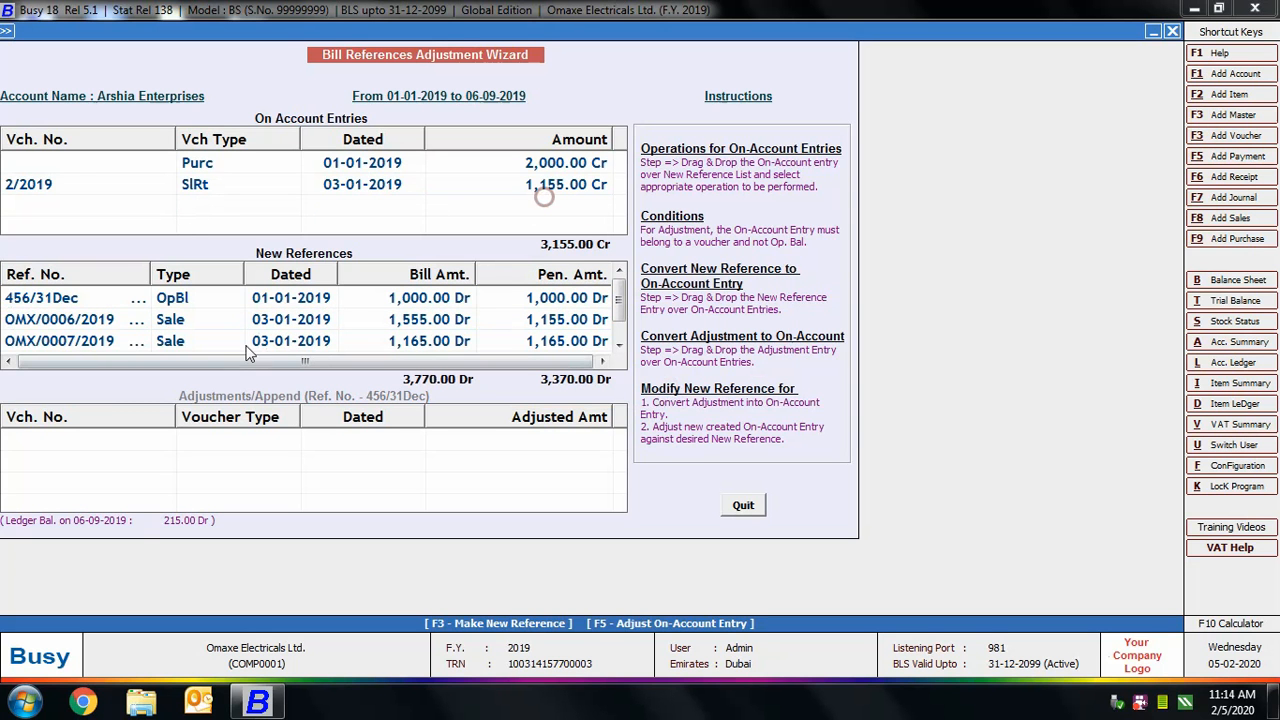
{"action": "left_click", "coordinate": [743, 505]}
- Choose the Arshia Enterprises account in the Block Account/Item utility and set Block Master to Y
{"action": "left_click", "coordinate": [195, 203]}
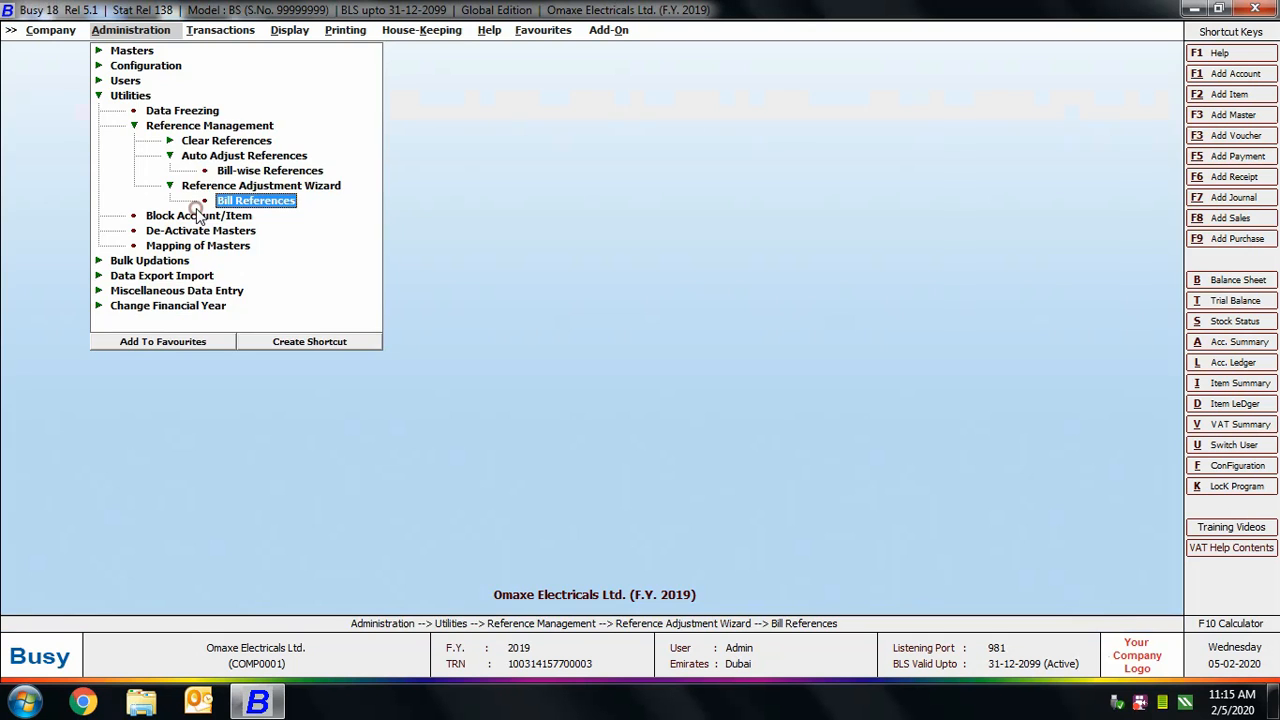
{"action": "left_click", "coordinate": [191, 158]}
{"action": "left_click", "coordinate": [185, 130]}
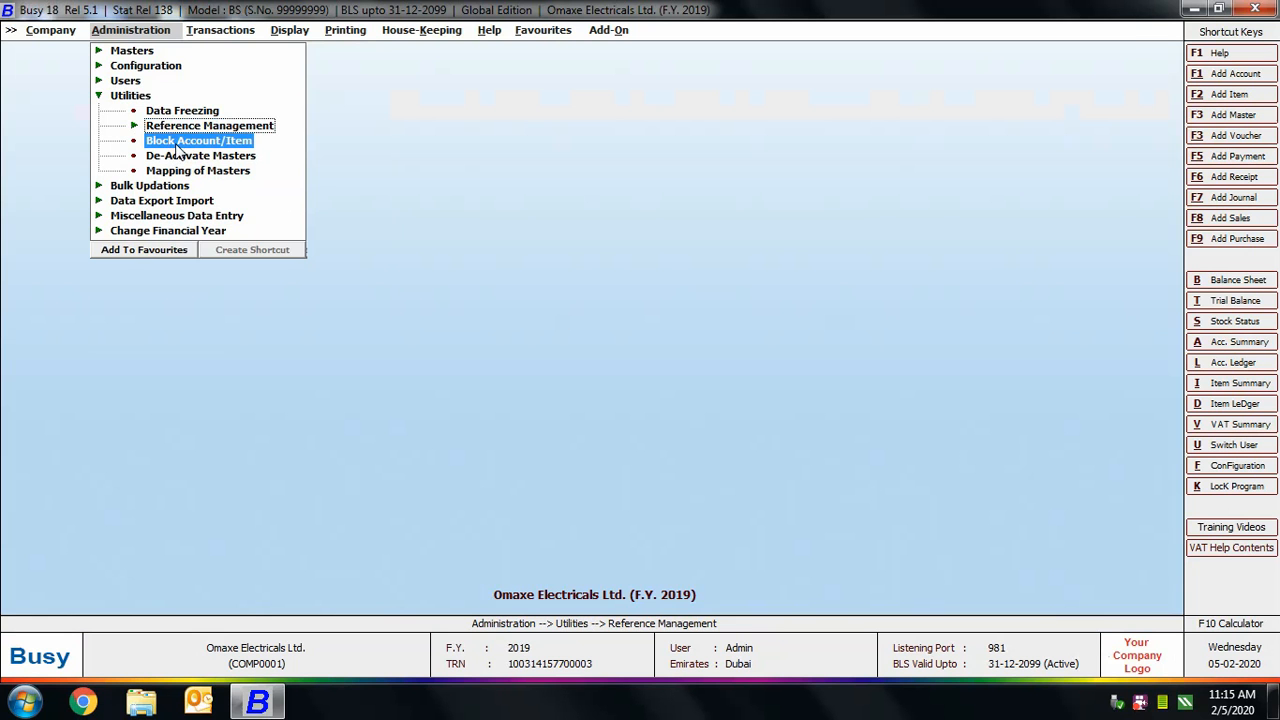
{"action": "left_click", "coordinate": [190, 141]}
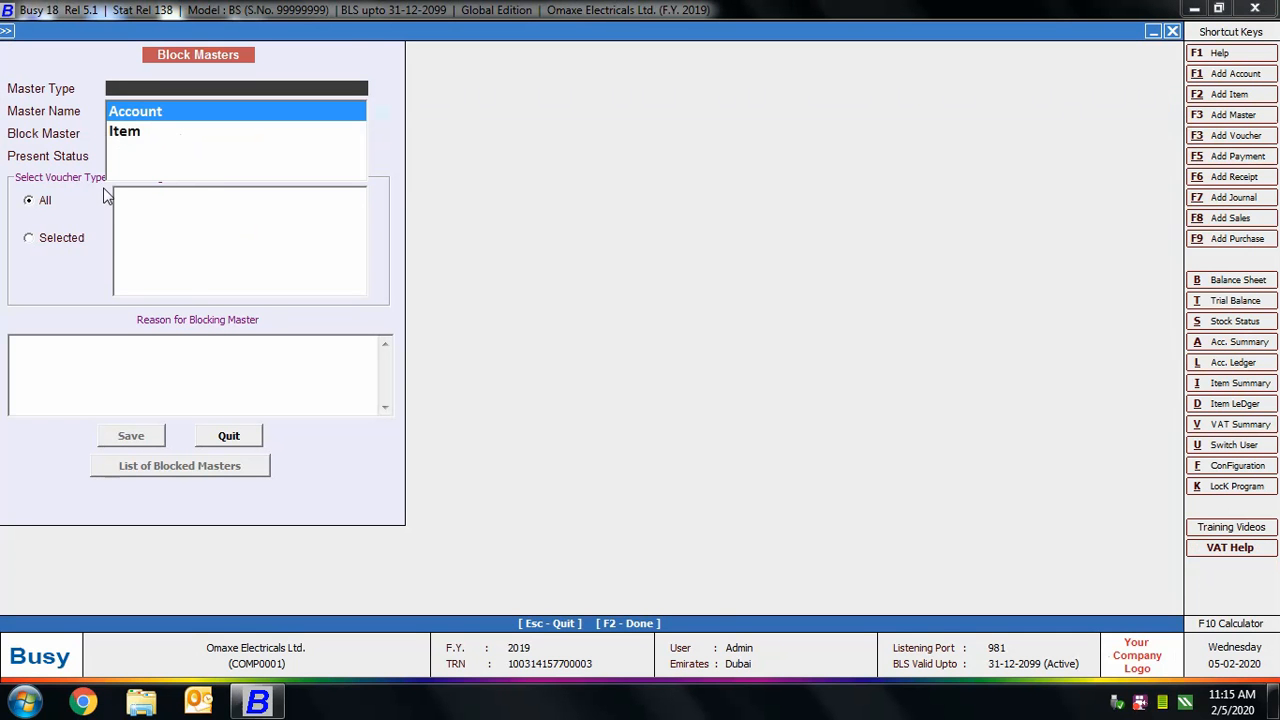
{"action": "key", "text": "Return"}
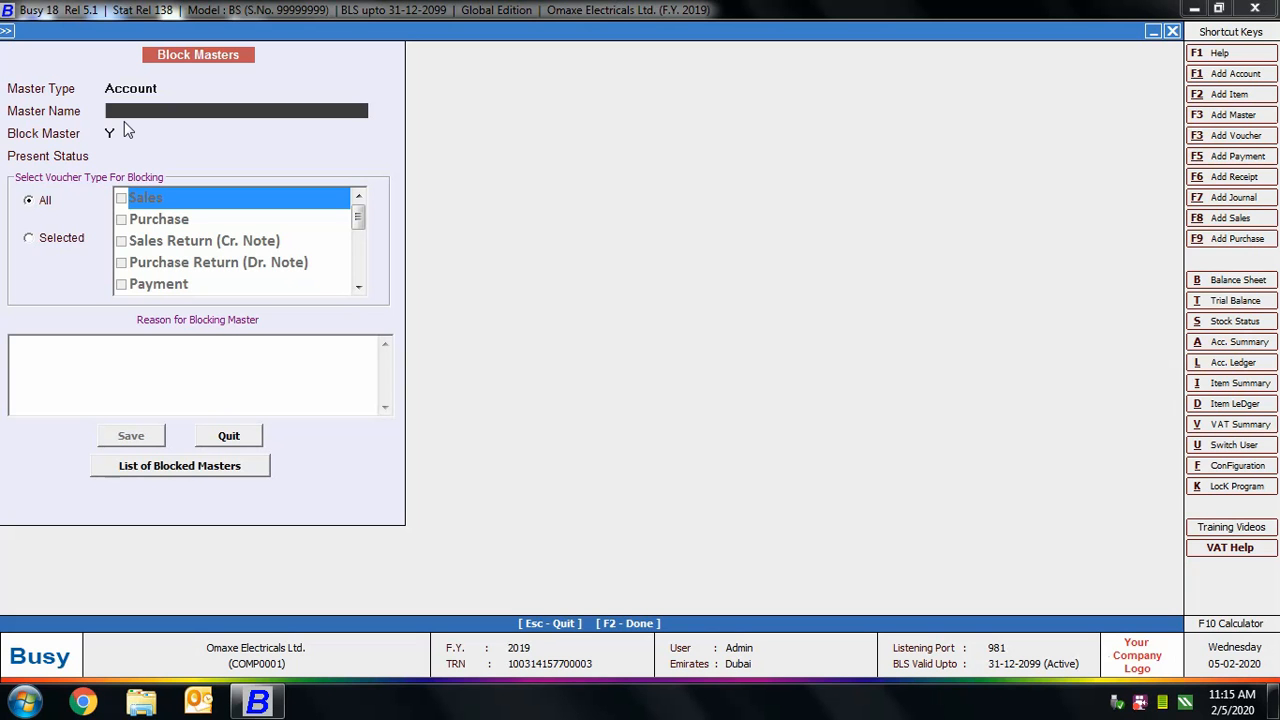
{"action": "type", "text": "ars"}
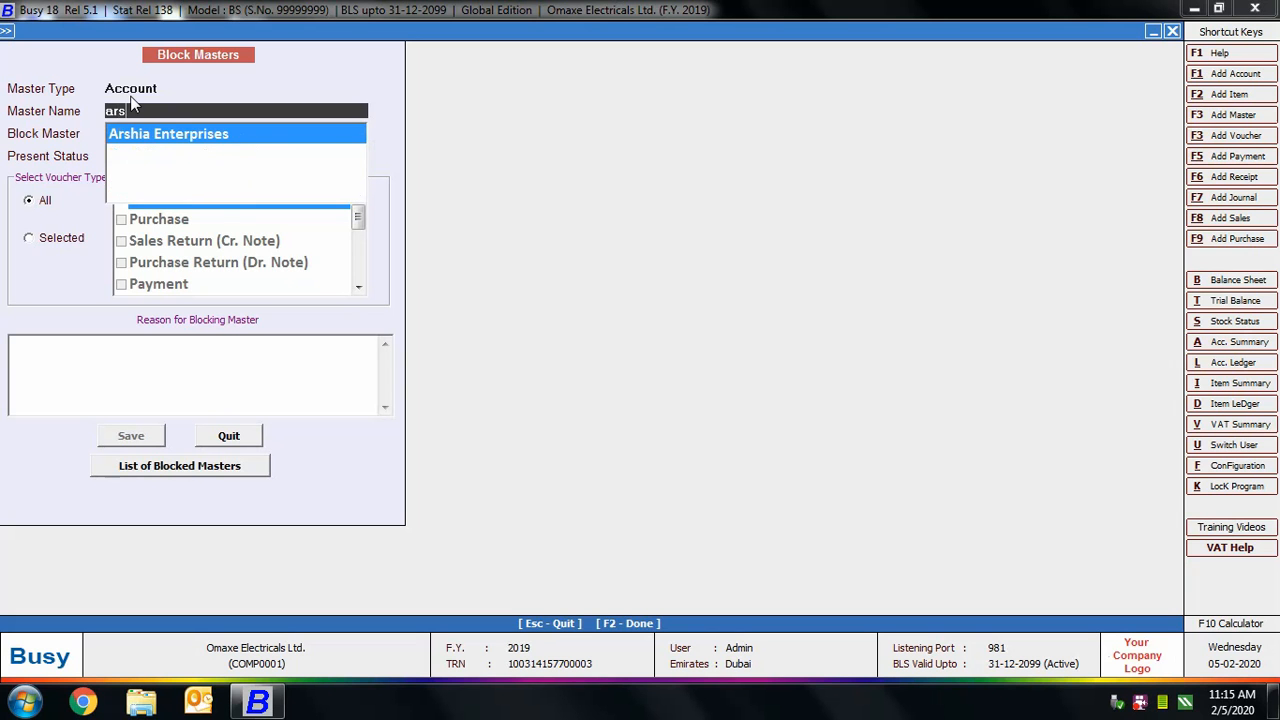
{"action": "key", "text": "Return"}
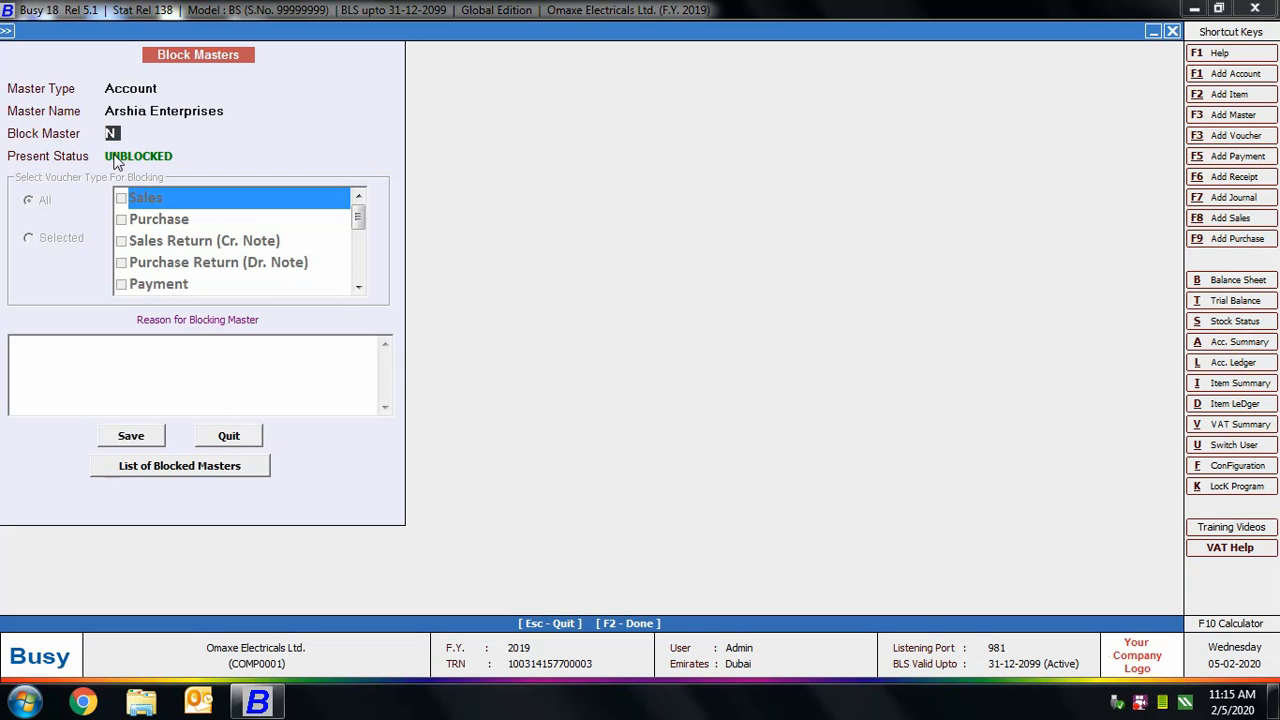
{"action": "type", "text": "y"}
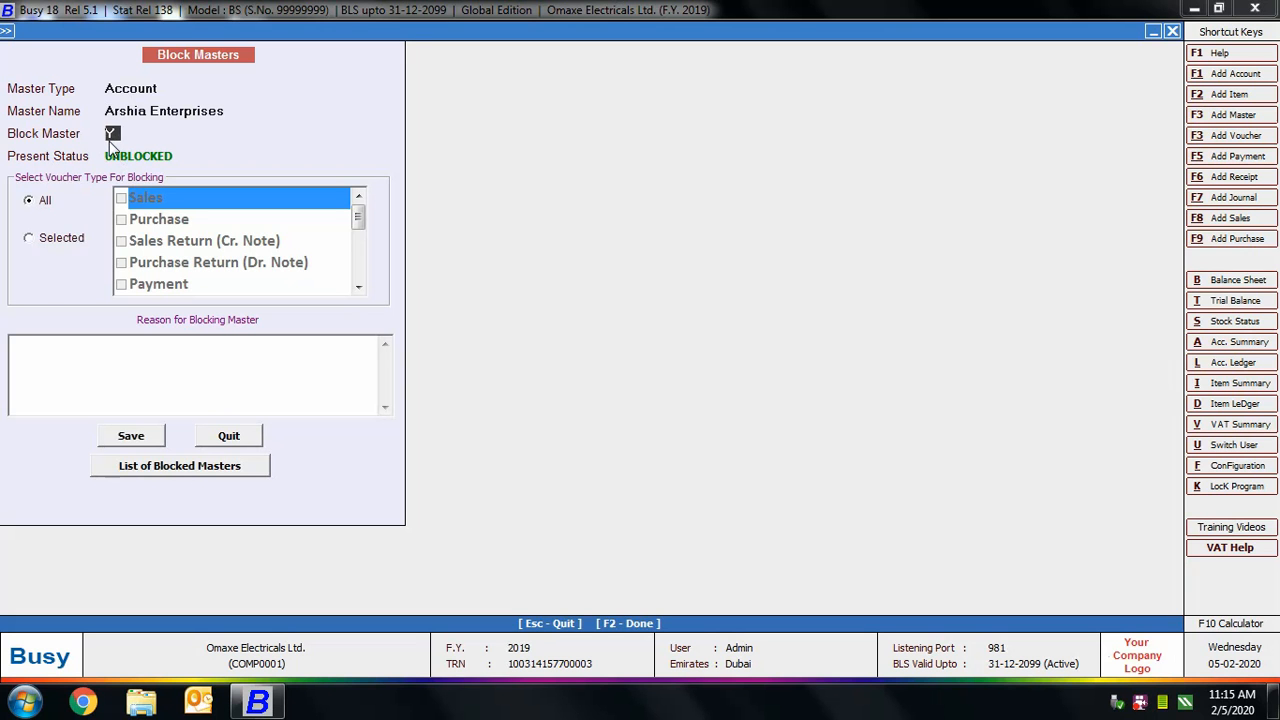
{"action": "key", "text": "Return"}
- Block the account for Sales and Payment vouchers only, with the reason "Earlier Dues Not Clear", and save
{"action": "left_click", "coordinate": [62, 237]}
{"action": "left_click", "coordinate": [121, 198]}
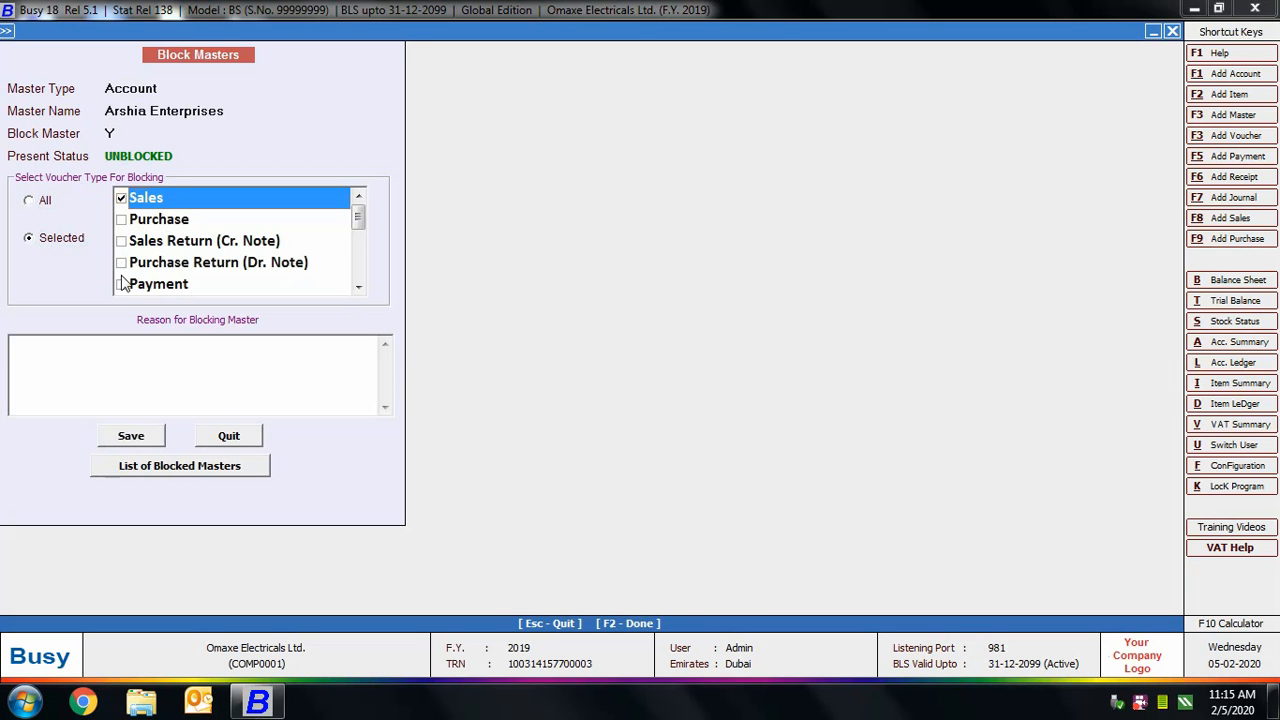
{"action": "left_click", "coordinate": [121, 284]}
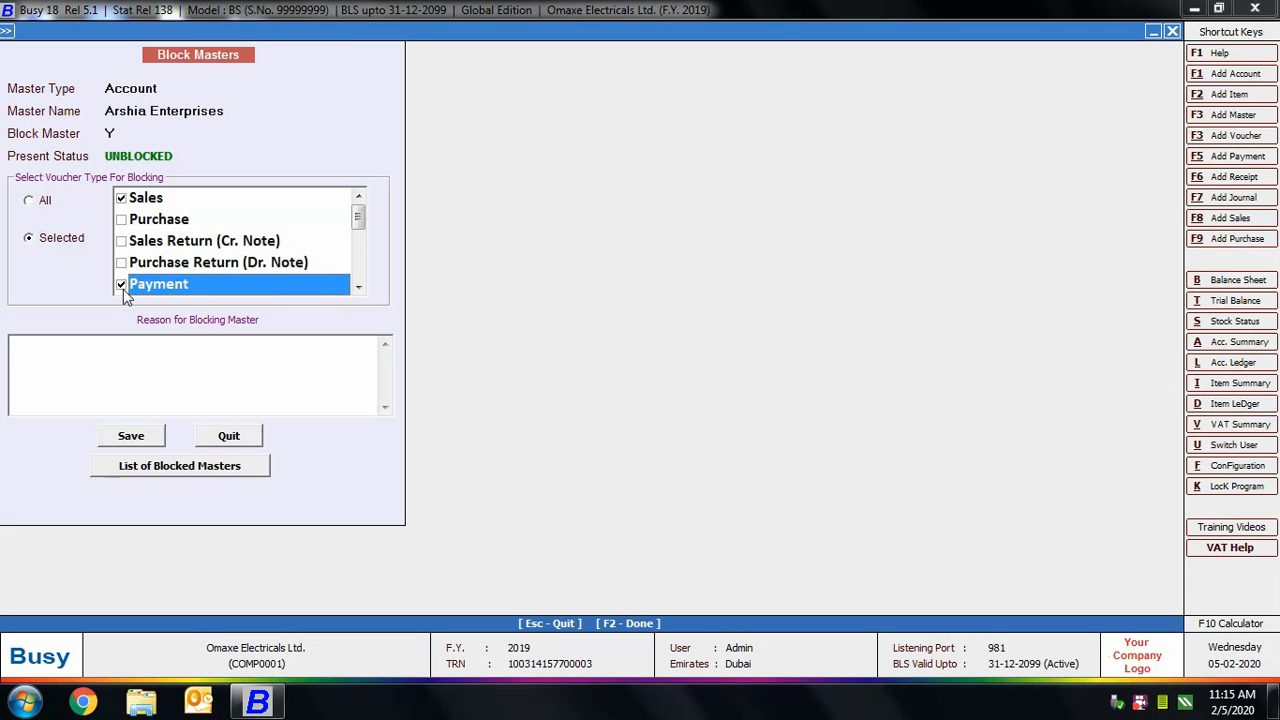
{"action": "left_click", "coordinate": [100, 357]}
{"action": "type", "text": "Earlier Dues Not Clear"}
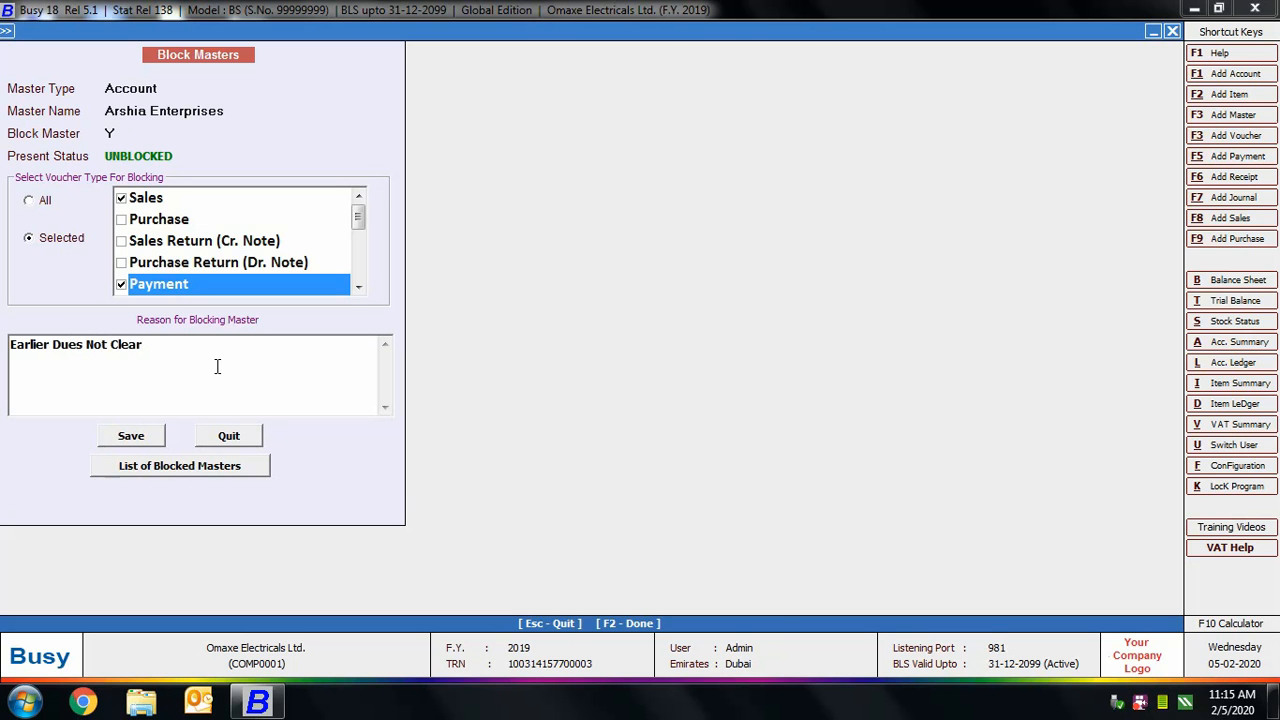
{"action": "left_click", "coordinate": [138, 438]}
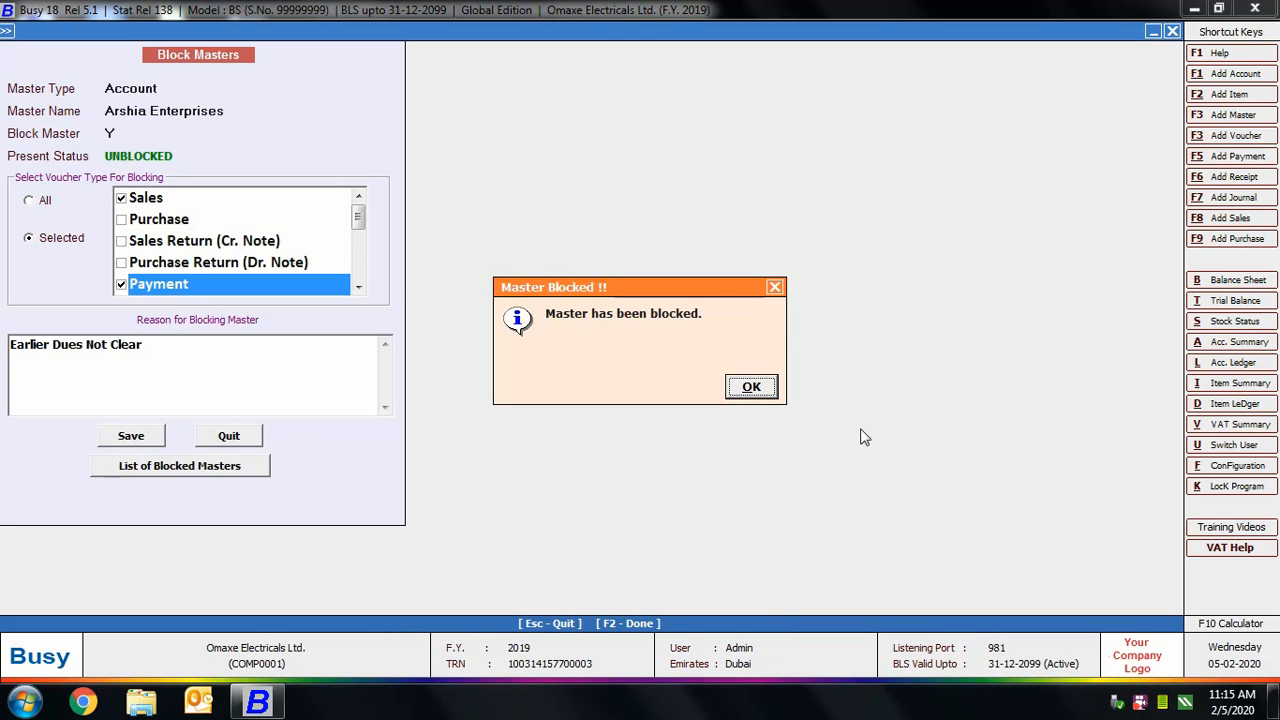
{"action": "left_click", "coordinate": [751, 386]}
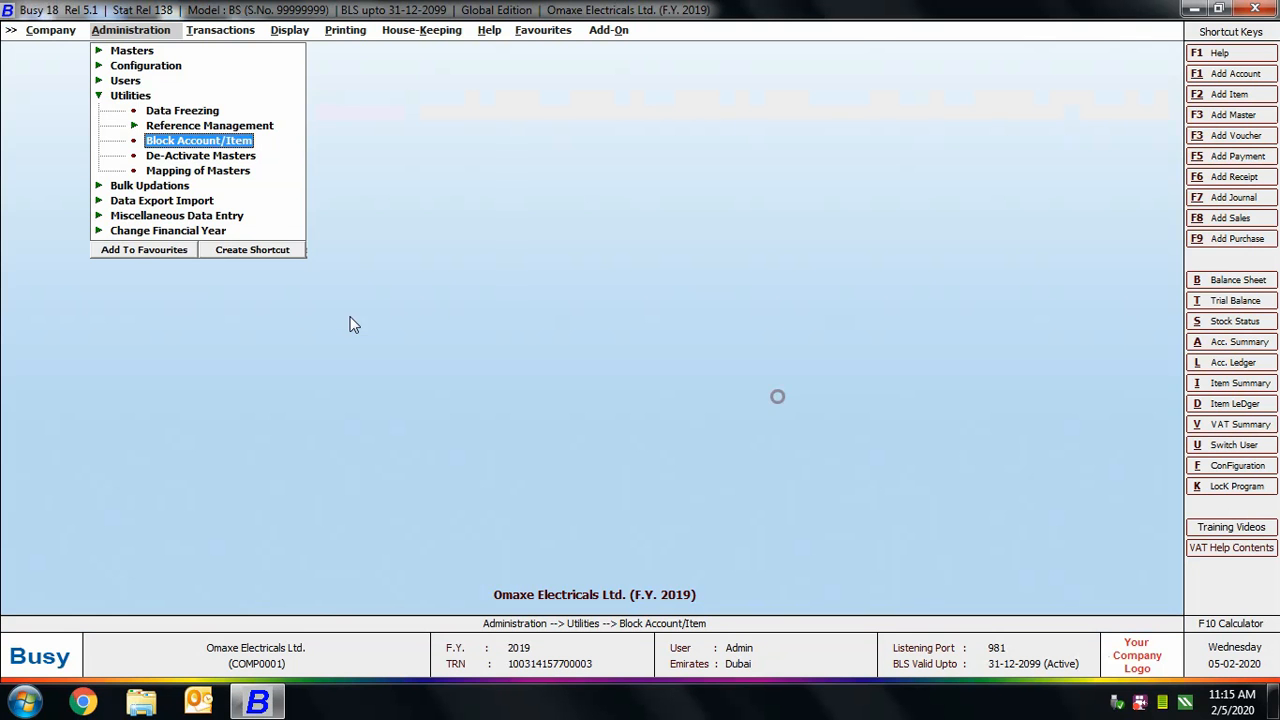
- De-activate the single item Whirlpool 300 Litre Refrigerator and save the change
{"action": "left_click", "coordinate": [187, 158]}
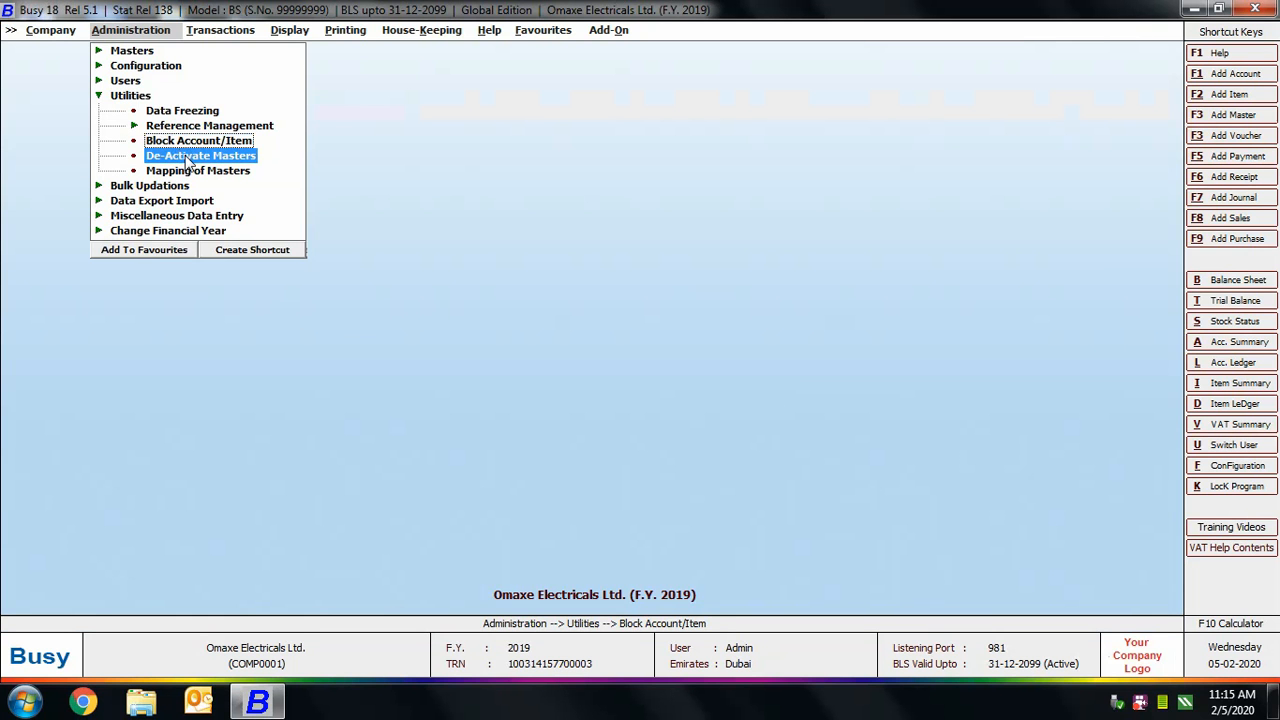
{"action": "left_click", "coordinate": [187, 158]}
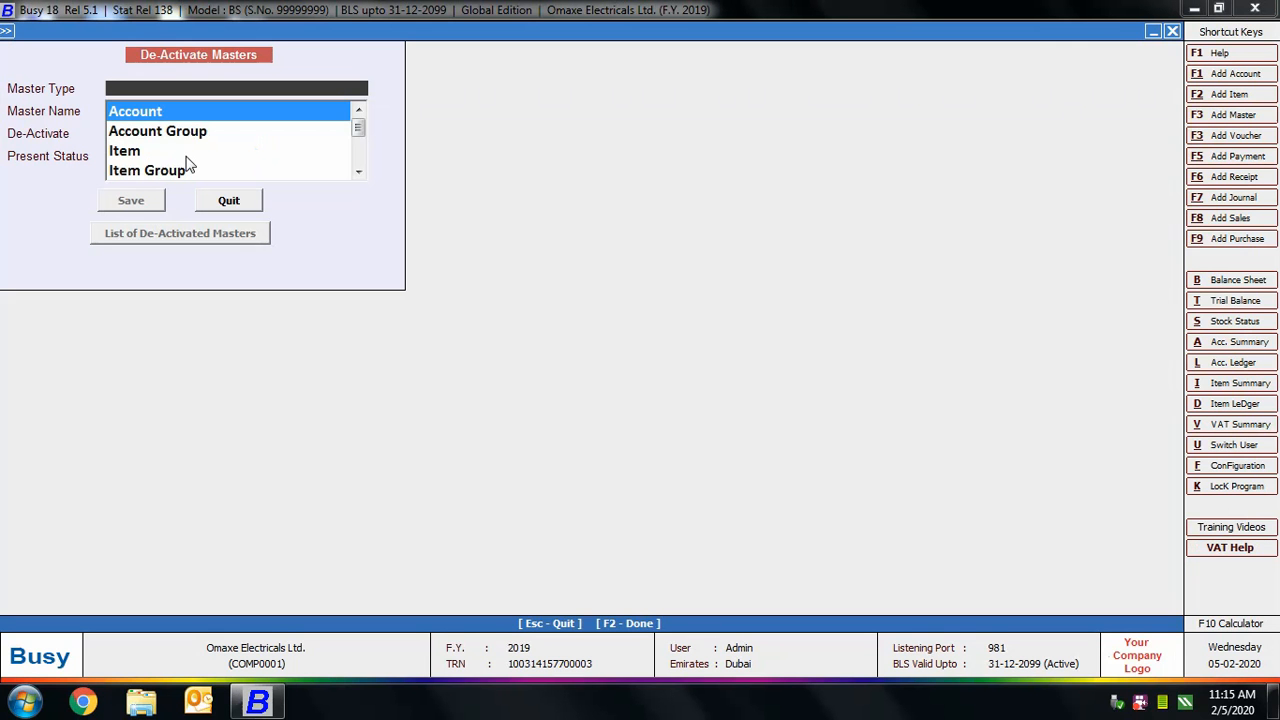
{"action": "left_click", "coordinate": [137, 152]}
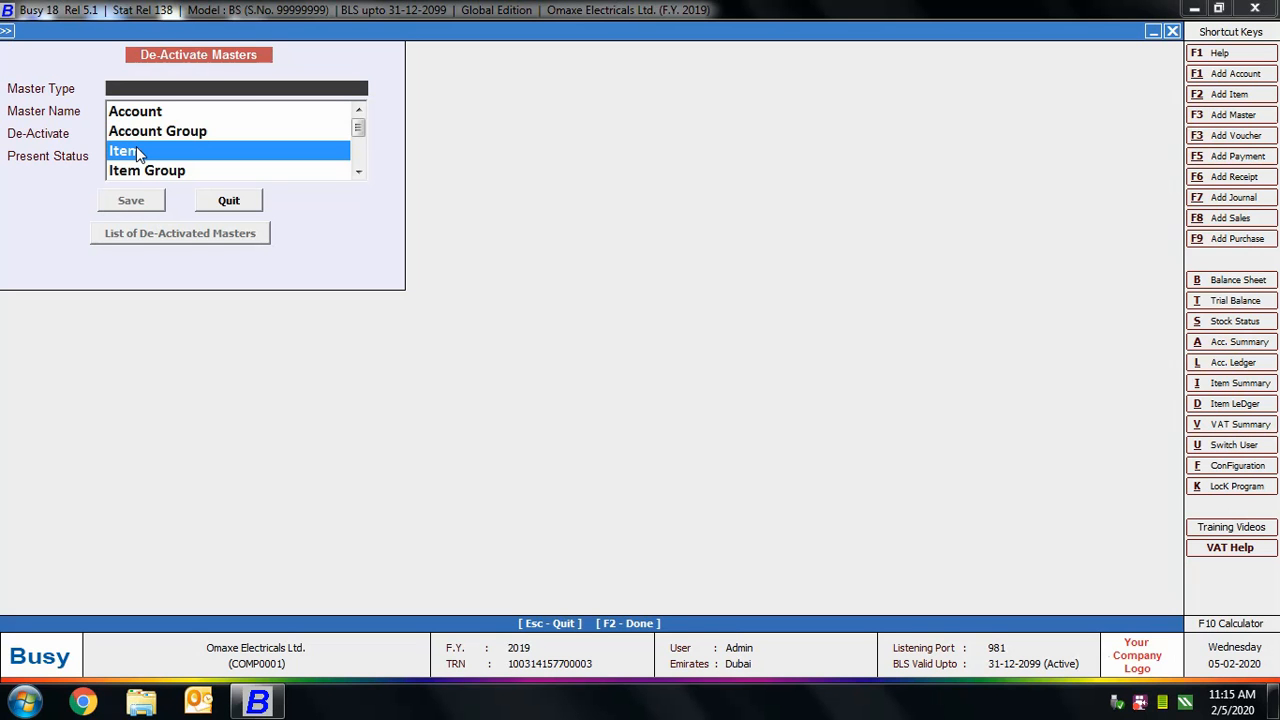
{"action": "left_click", "coordinate": [137, 152]}
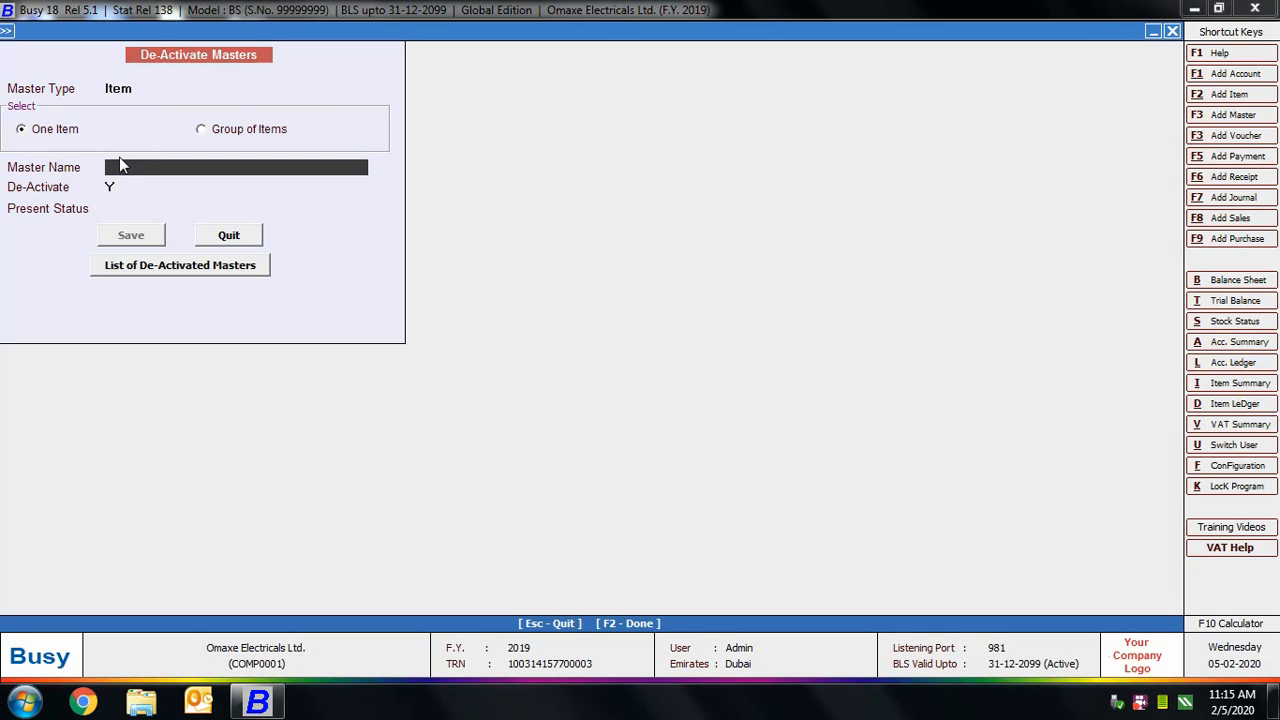
{"action": "type", "text": "W"}
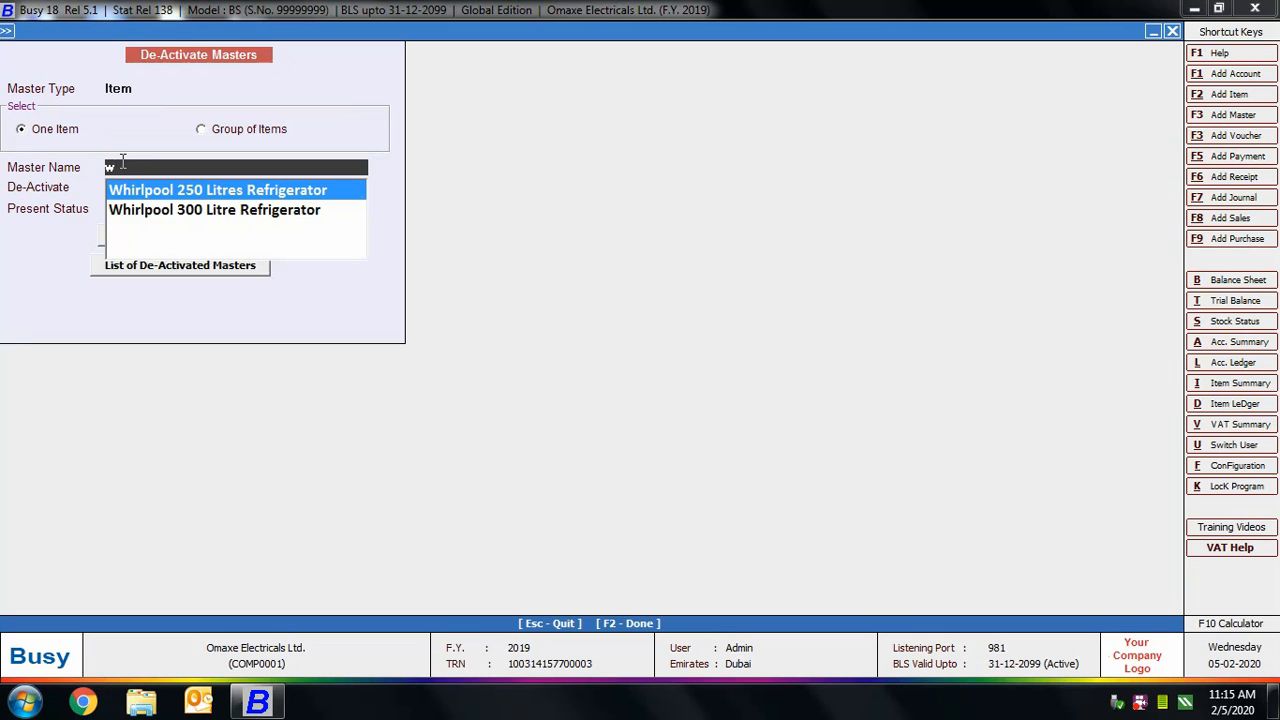
{"action": "key", "text": "Down"}
{"action": "key", "text": "Return"}
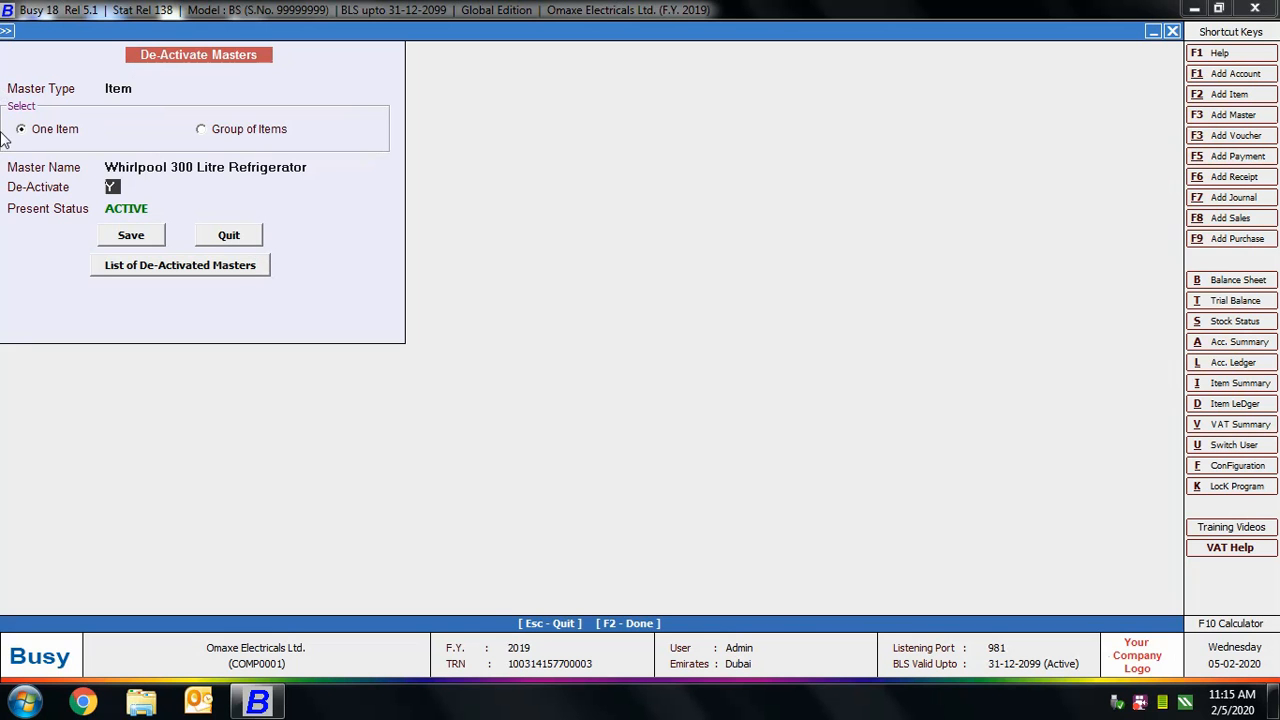
{"action": "left_click", "coordinate": [122, 238]}
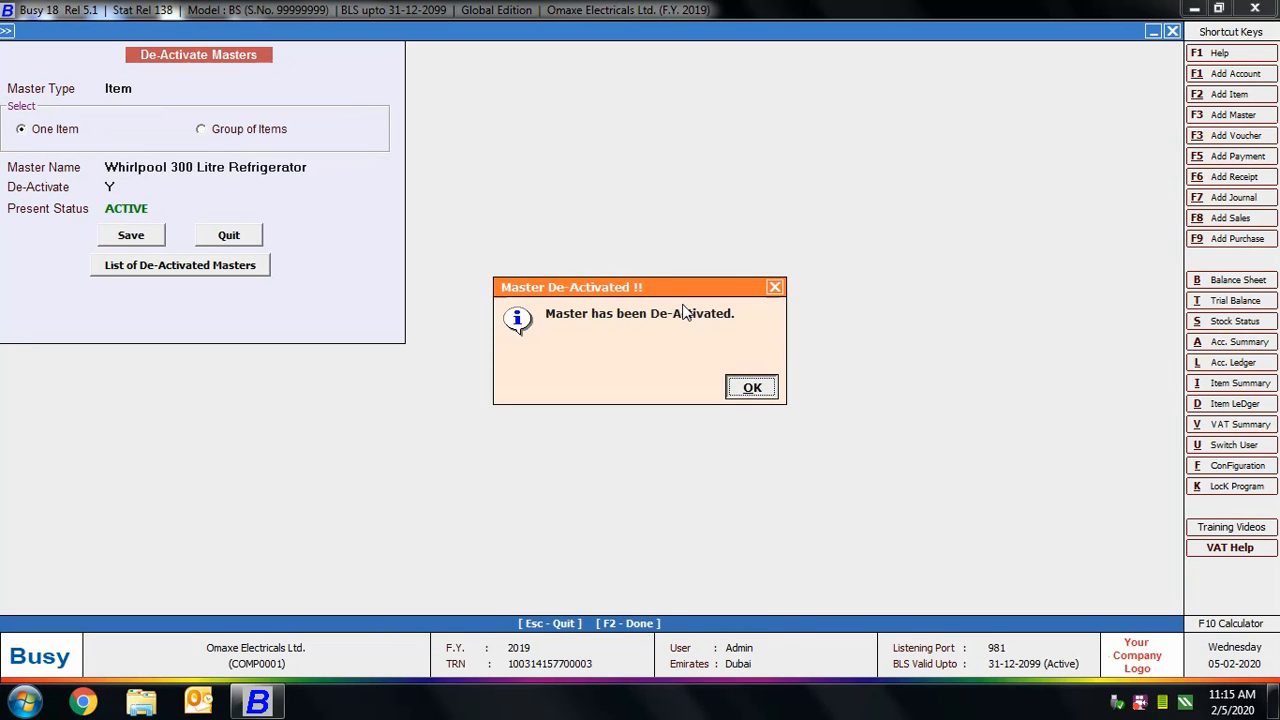
{"action": "left_click", "coordinate": [748, 386]}
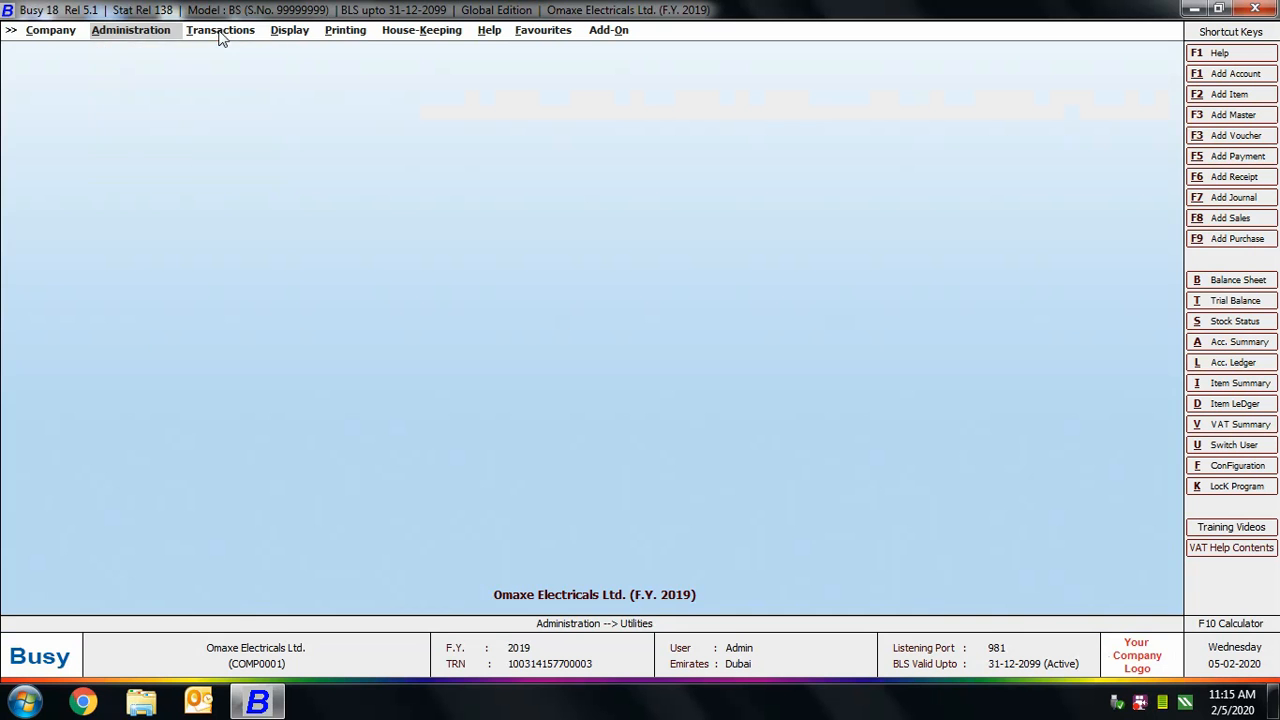
- Start a new sales voucher in the Main series dated 12-01-2019 with sale type VAT/MultiRate (T)
{"action": "left_click", "coordinate": [220, 30]}
{"action": "left_click", "coordinate": [220, 51]}
{"action": "left_click", "coordinate": [244, 65]}
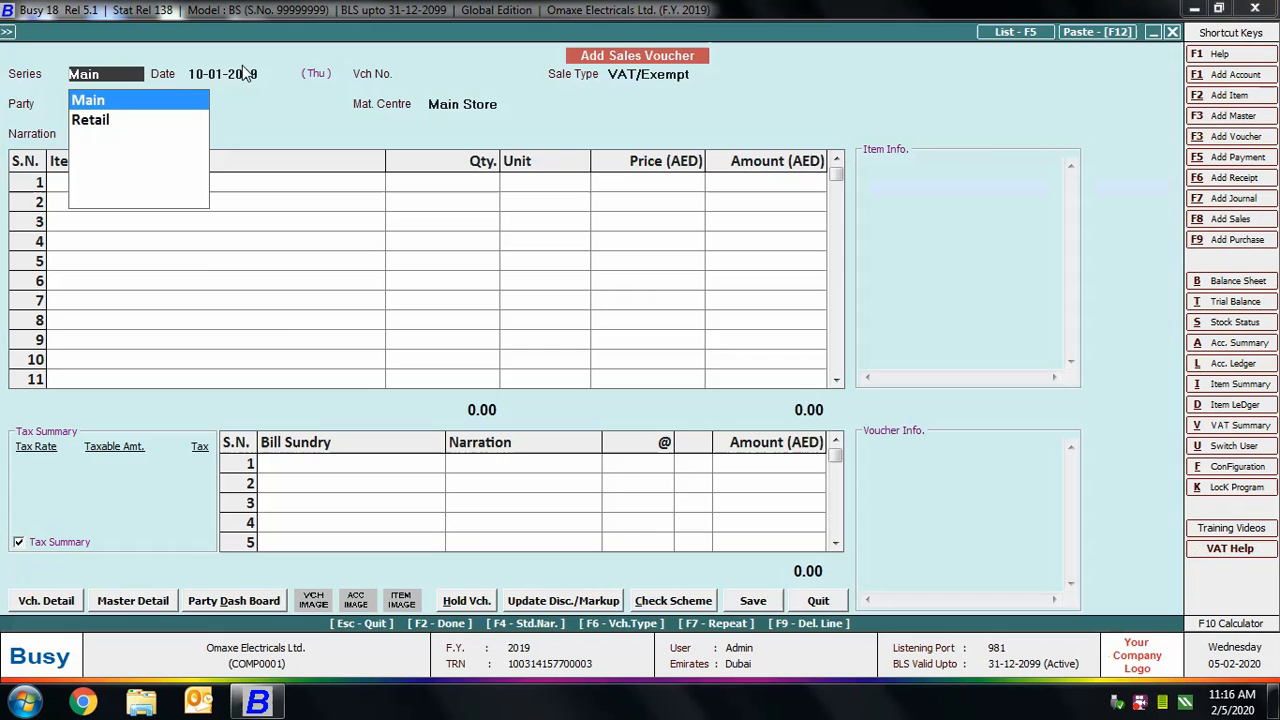
{"action": "key", "text": "Return"}
{"action": "key", "text": "Return"}
{"action": "key", "text": "Return"}
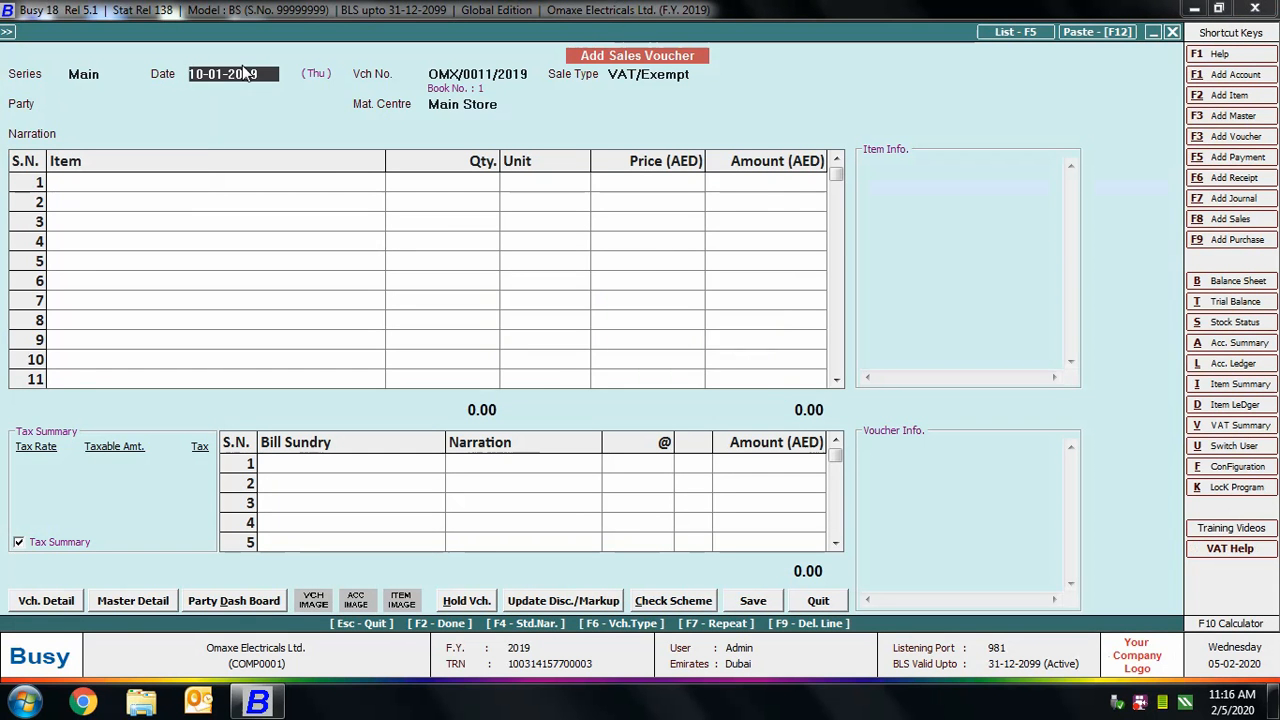
{"action": "type", "text": "12"}
{"action": "key", "text": "Return"}
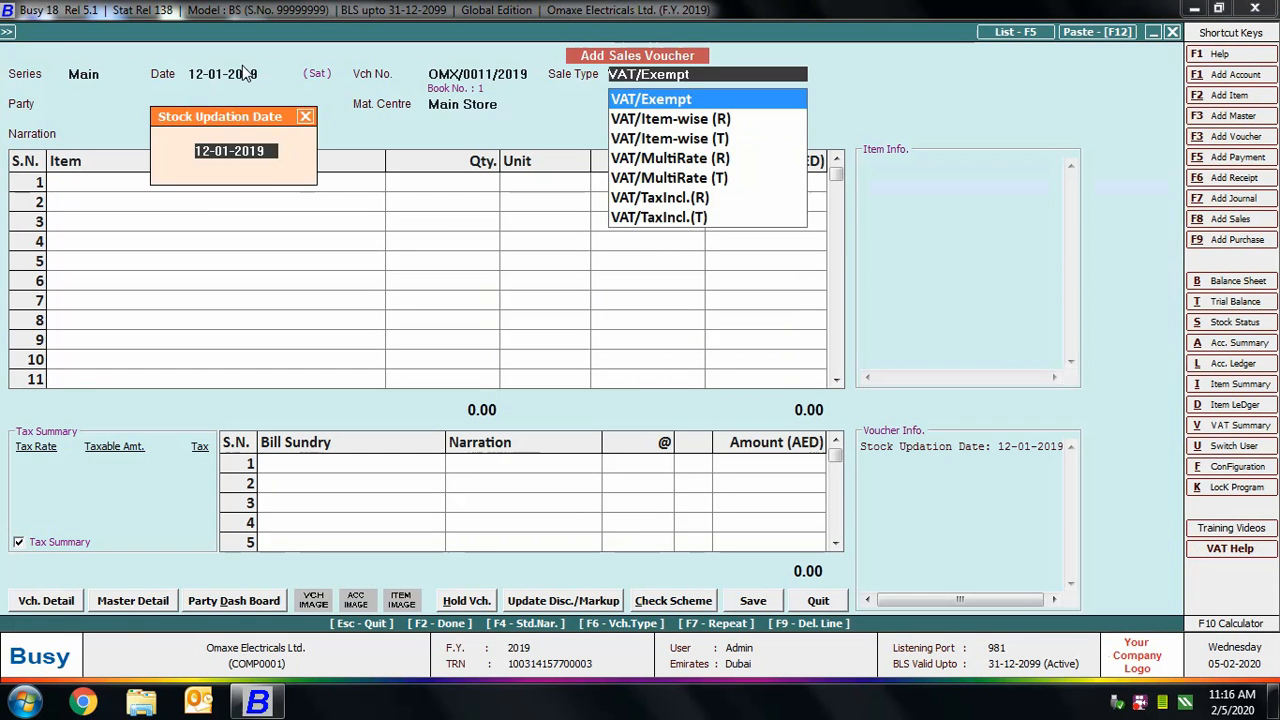
{"action": "key", "text": "Down"}
{"action": "key", "text": "Down"}
{"action": "key", "text": "Down"}
{"action": "key", "text": "Down"}
{"action": "key", "text": "Return"}
- Try to use the blocked account Arshia Enterprises as the sales voucher's party
{"action": "key", "text": "Down"}
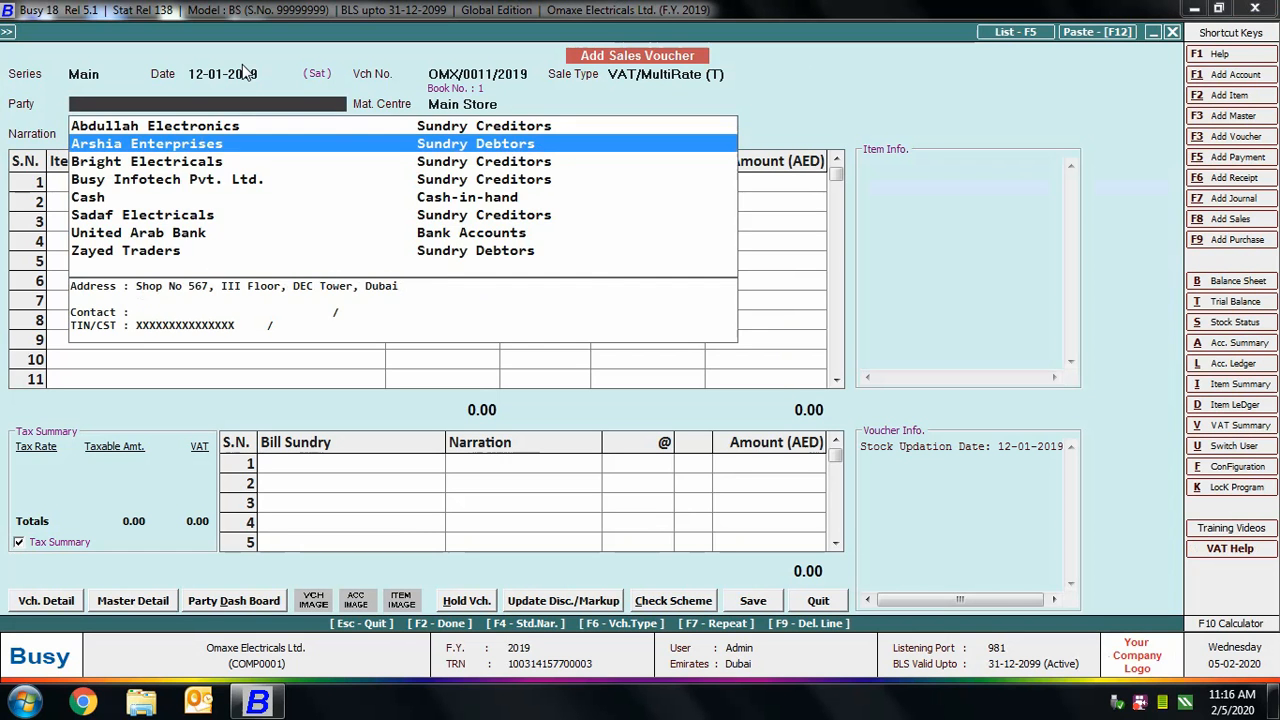
{"action": "key", "text": "Return"}
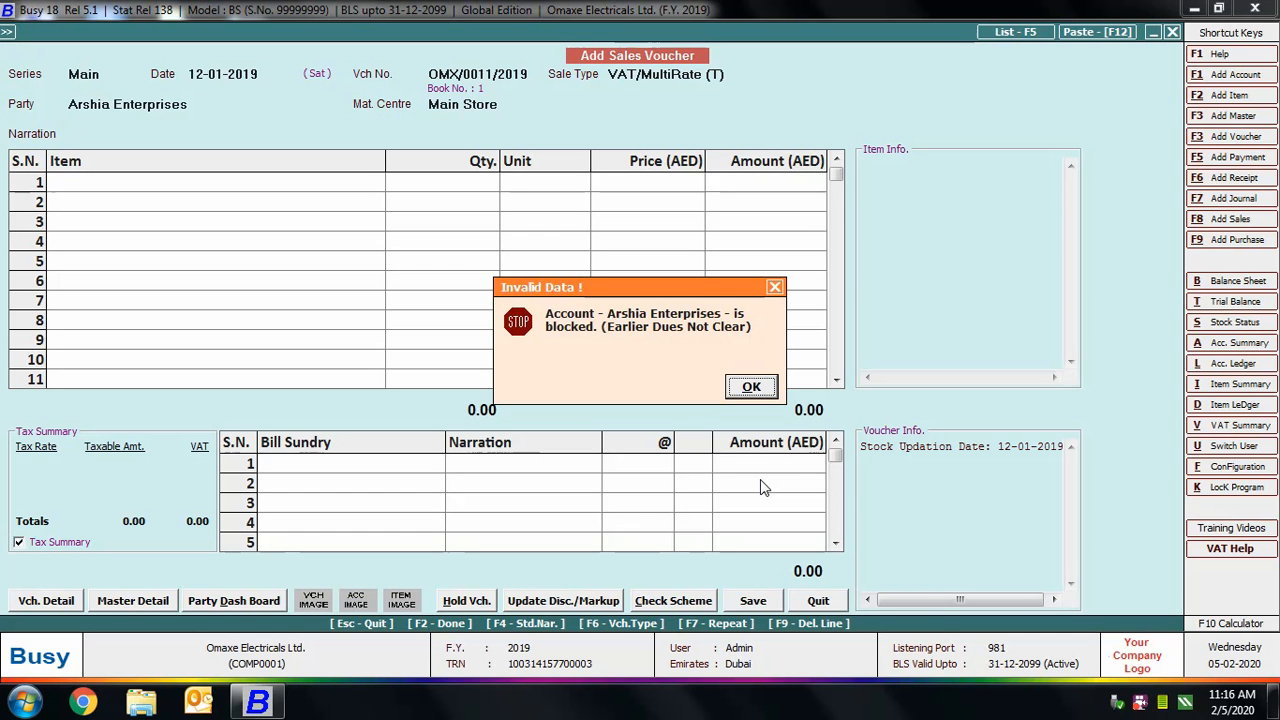
{"action": "left_click", "coordinate": [755, 387]}
- Set Zayed Traders as the voucher's party and accept the Main Store material centre
{"action": "key", "text": "Down"}
{"action": "key", "text": "Down"}
{"action": "key", "text": "Down"}
{"action": "key", "text": "Down"}
{"action": "key", "text": "Down"}
{"action": "key", "text": "Down"}
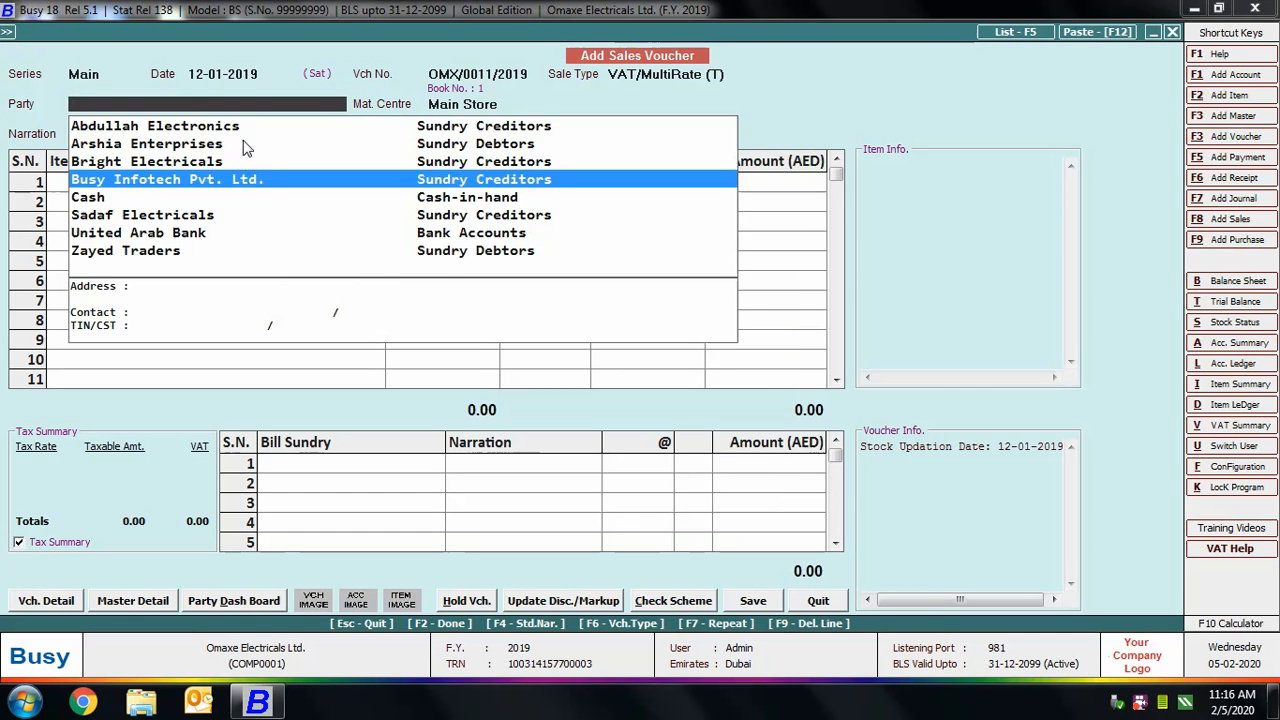
{"action": "key", "text": "Return"}
{"action": "key", "text": "Return"}
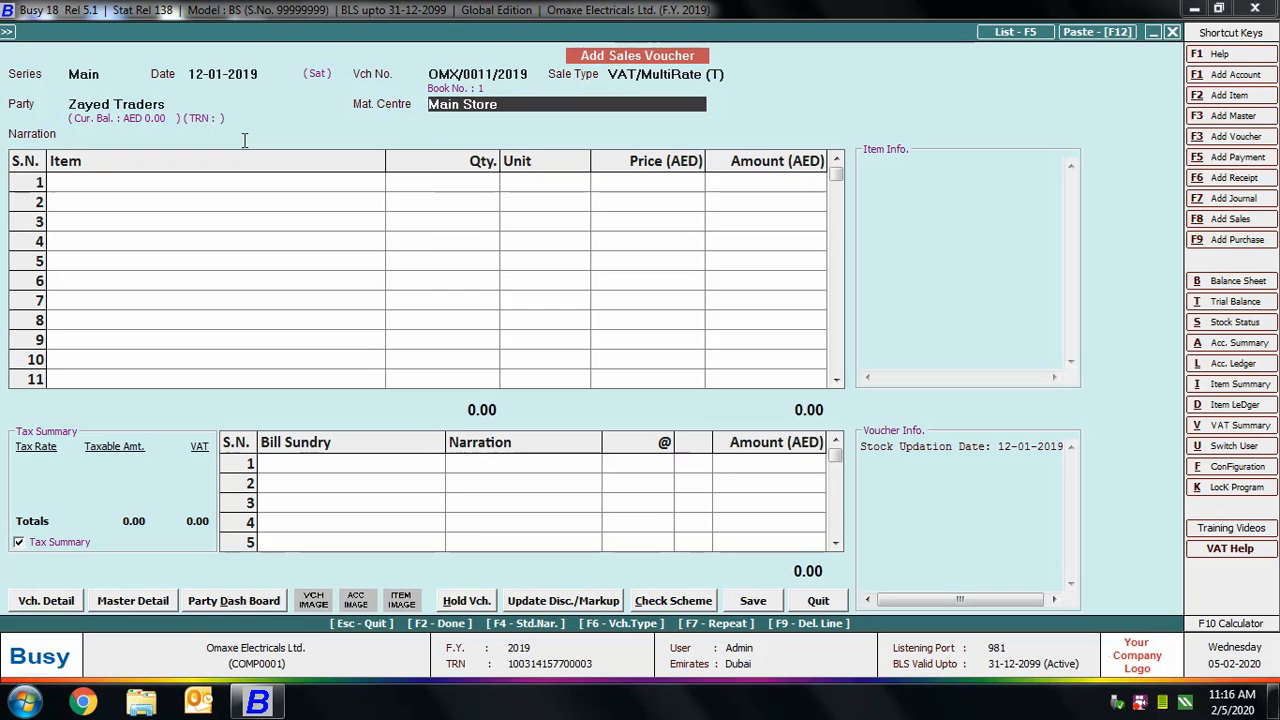
{"action": "key", "text": "Return"}
{"action": "key", "text": "Return"}
{"action": "key", "text": "Return"}
{"action": "key", "text": "Return"}
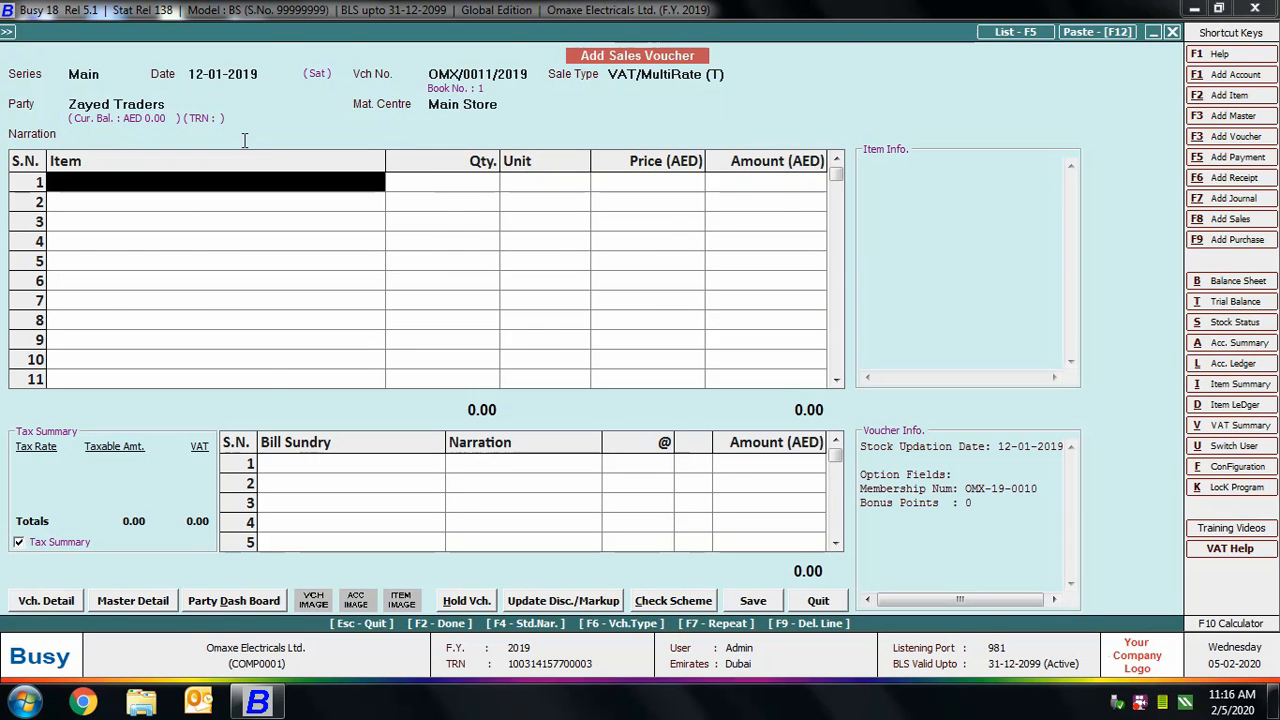
- Check the voucher's item list for the de-activated refrigerator, and quit the voucher without saving
{"action": "key", "text": "space"}
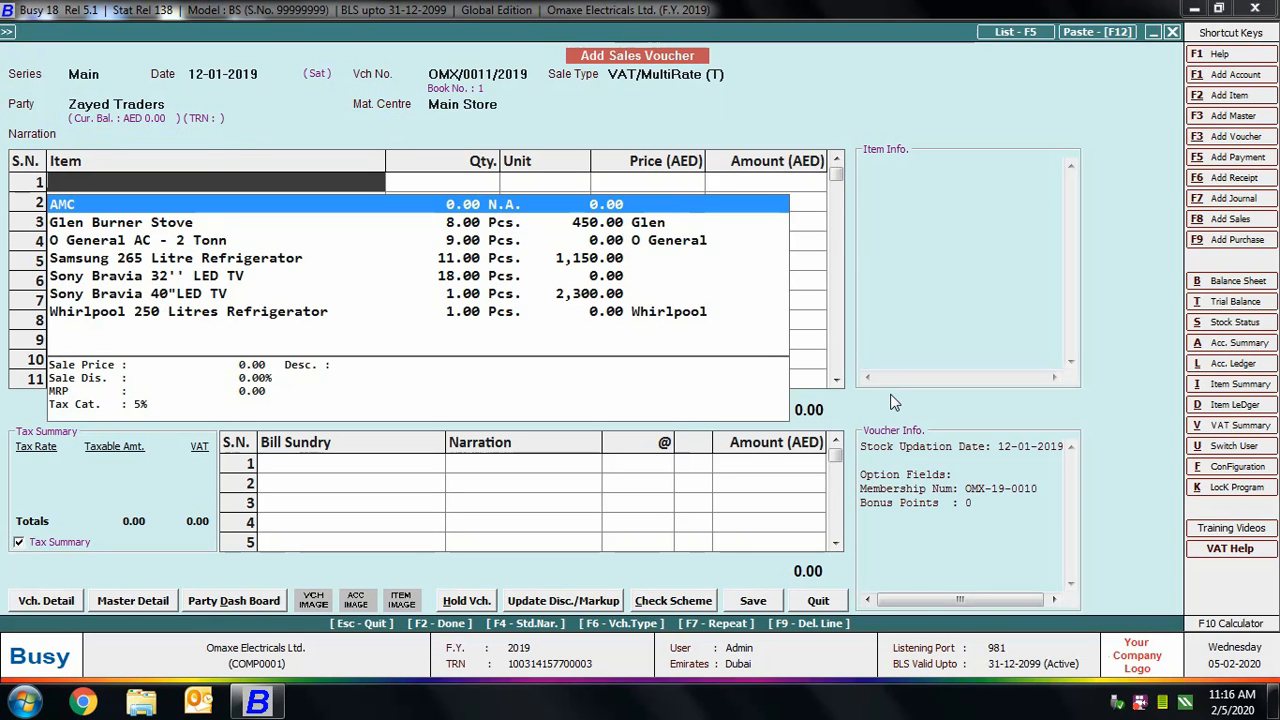
{"action": "key", "text": "Escape"}
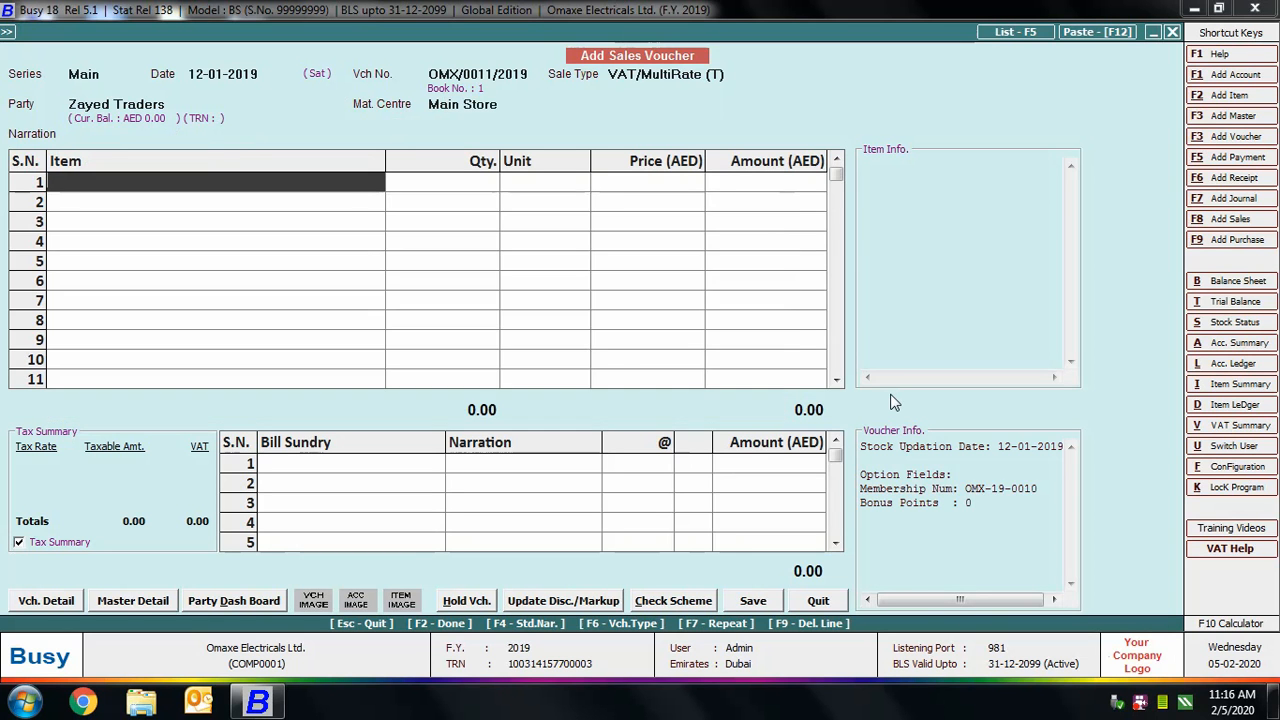
{"action": "key", "text": "Escape"}
{"action": "key", "text": "Return"}
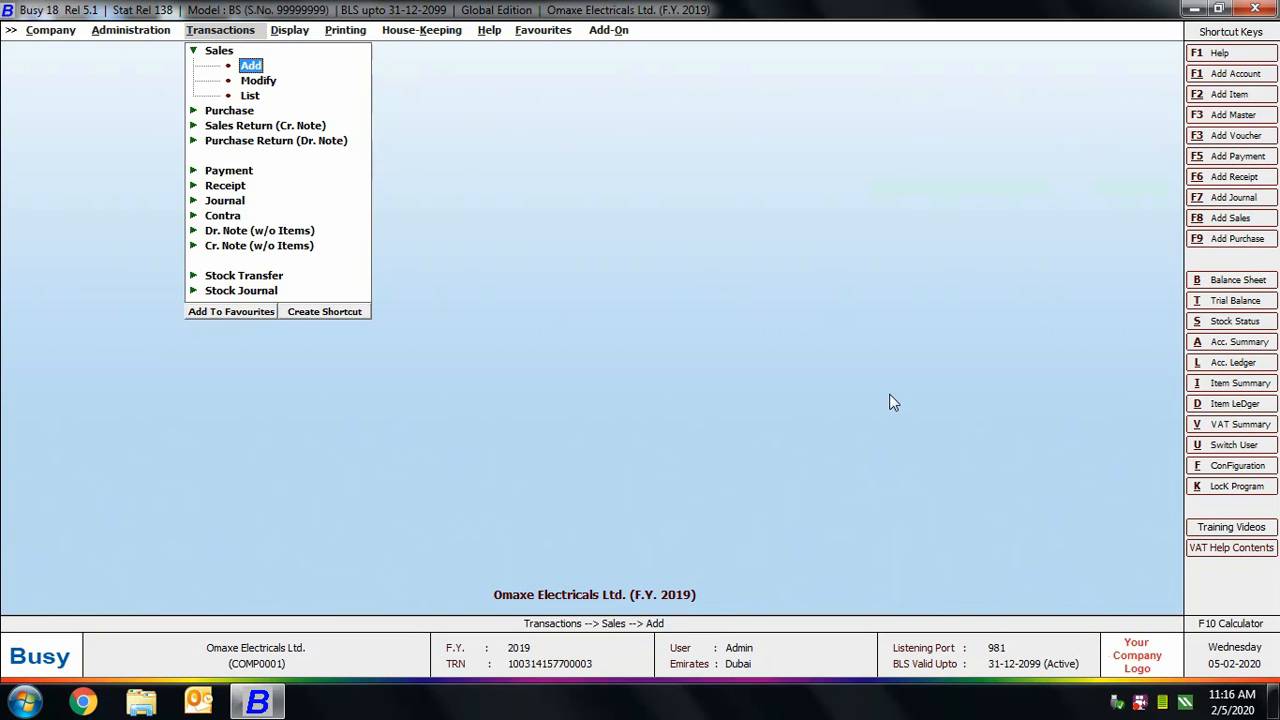
{"action": "key", "text": "Escape"}
{"action": "key", "text": "Escape"}
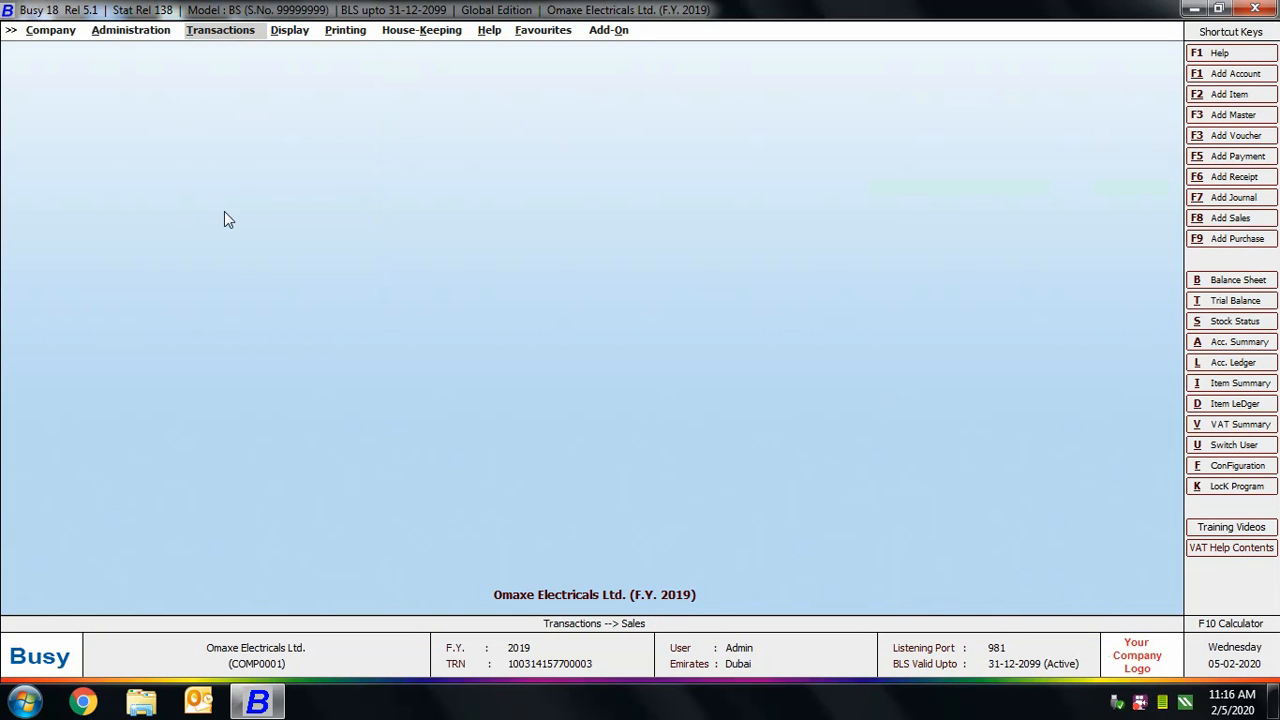
- Open the utility that imports item masters from MS Excel
{"action": "key", "text": "alt+a"}
{"action": "left_click", "coordinate": [131, 128]}
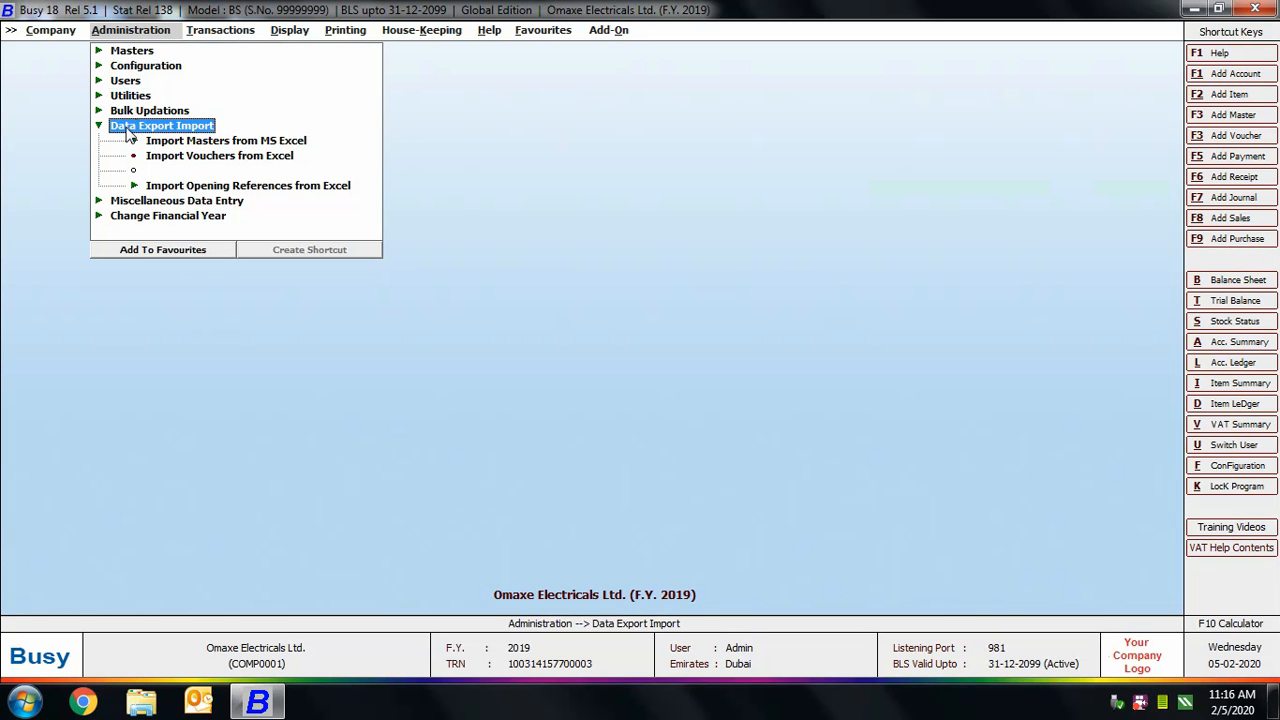
{"action": "left_click", "coordinate": [208, 145]}
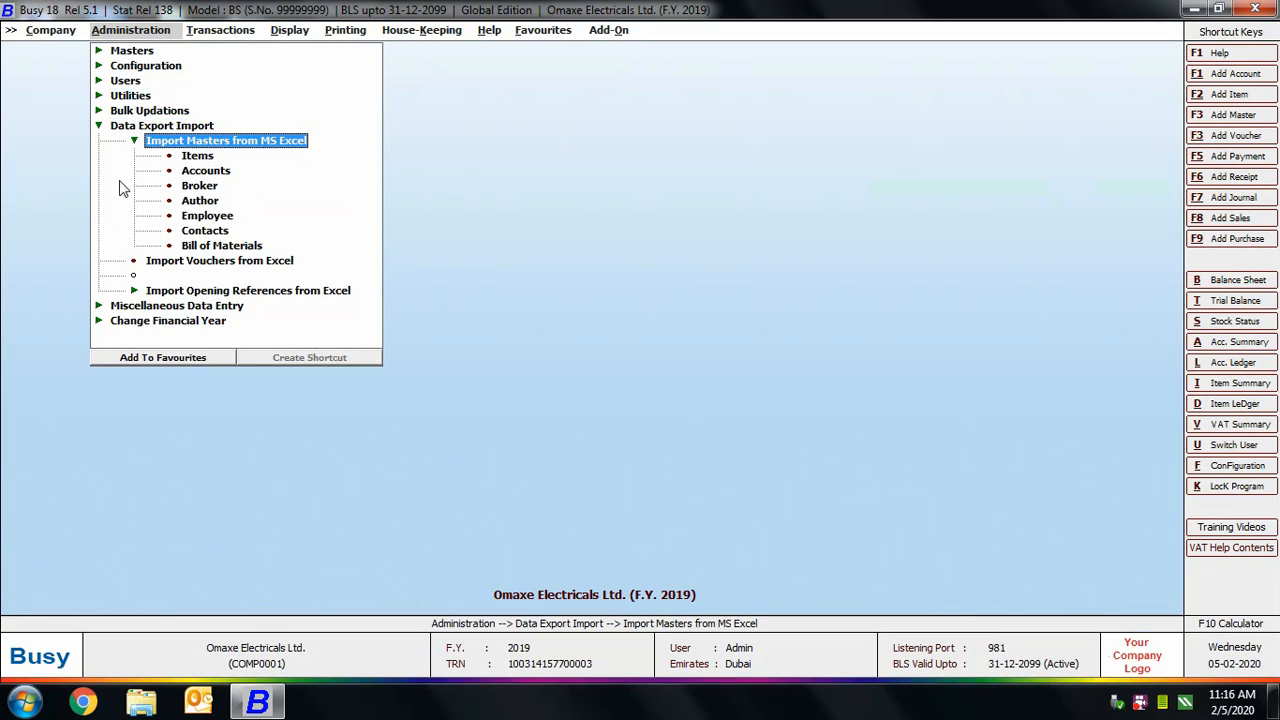
{"action": "left_click", "coordinate": [198, 157]}
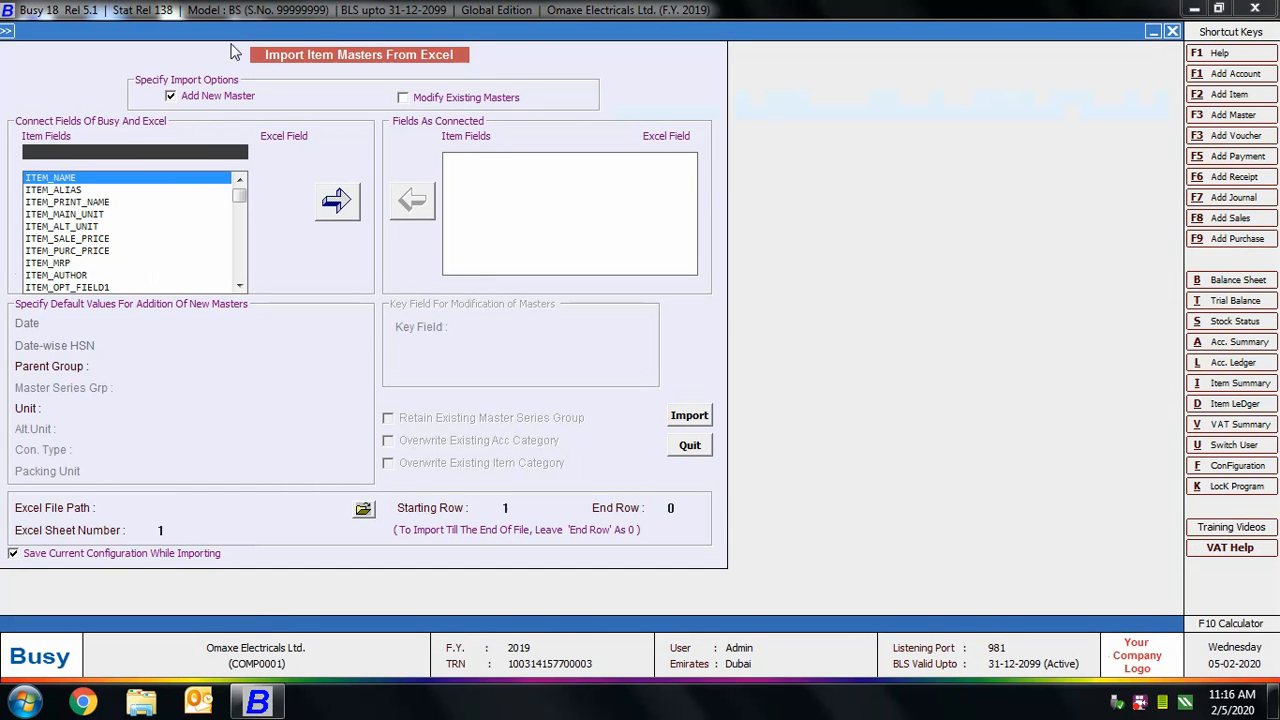
- Try the Modify Existing Masters import option alongside Add New Master, and switch it off again
{"action": "left_click", "coordinate": [440, 100]}
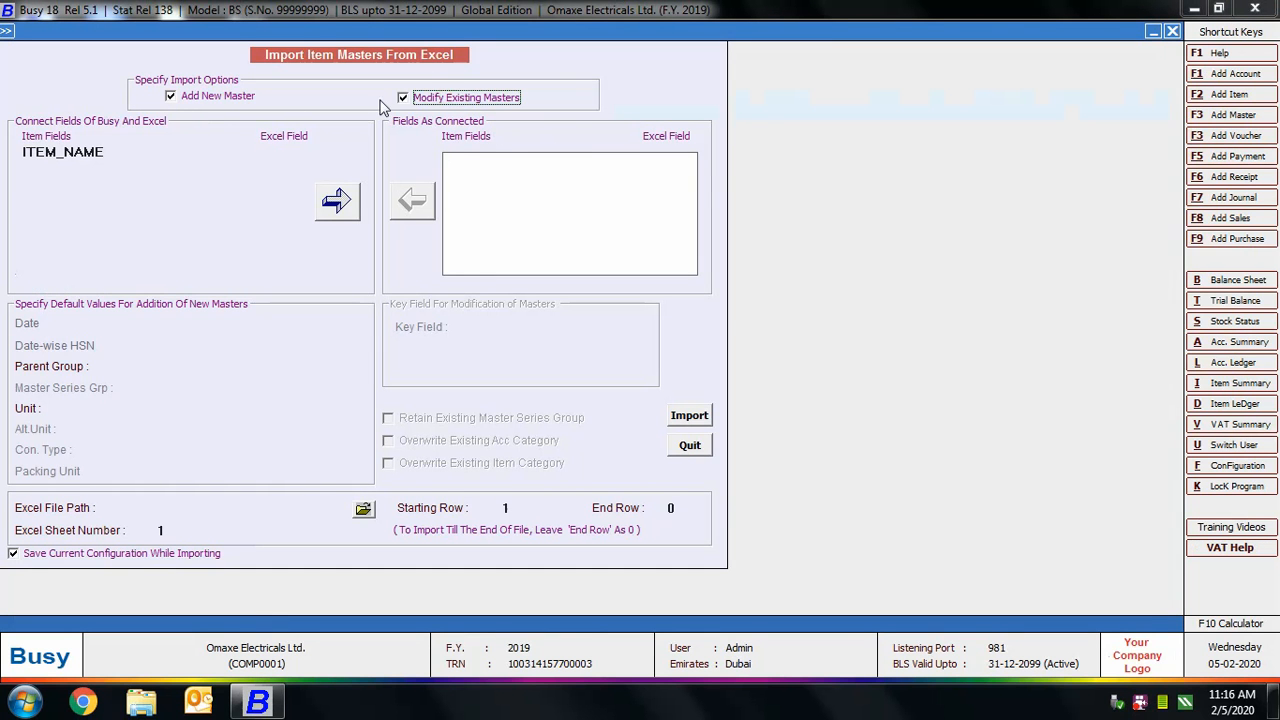
{"action": "left_click", "coordinate": [205, 97]}
{"action": "left_click", "coordinate": [205, 97]}
{"action": "left_click", "coordinate": [200, 97]}
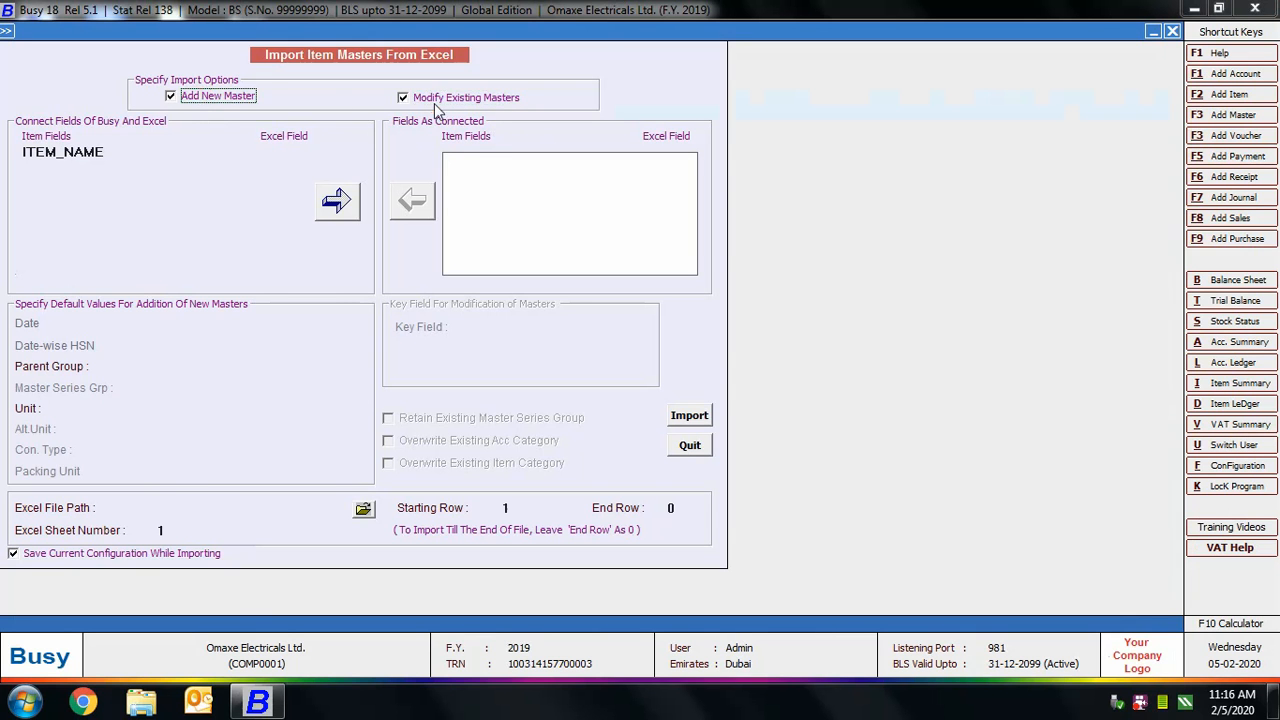
{"action": "left_click", "coordinate": [430, 98]}
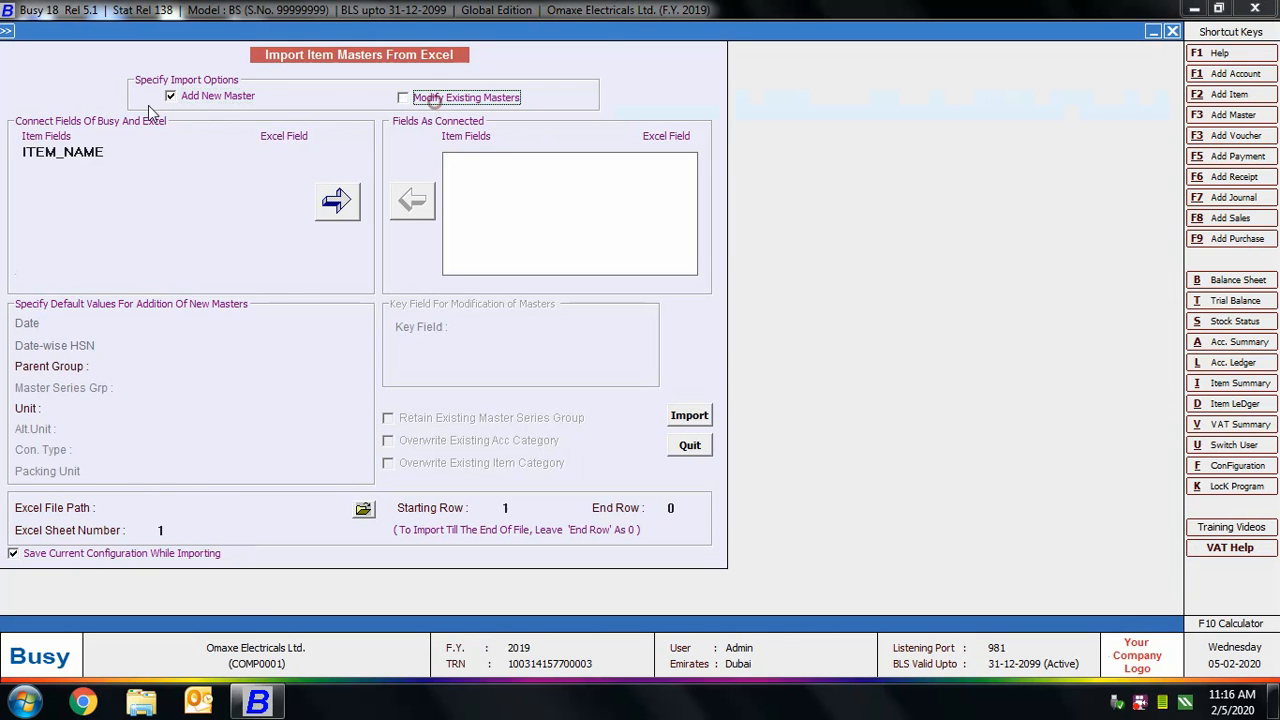
- Connect ITEM_NAME to Excel column A and ITEM_MAIN_UNIT to column B
{"action": "left_click", "coordinate": [105, 151]}
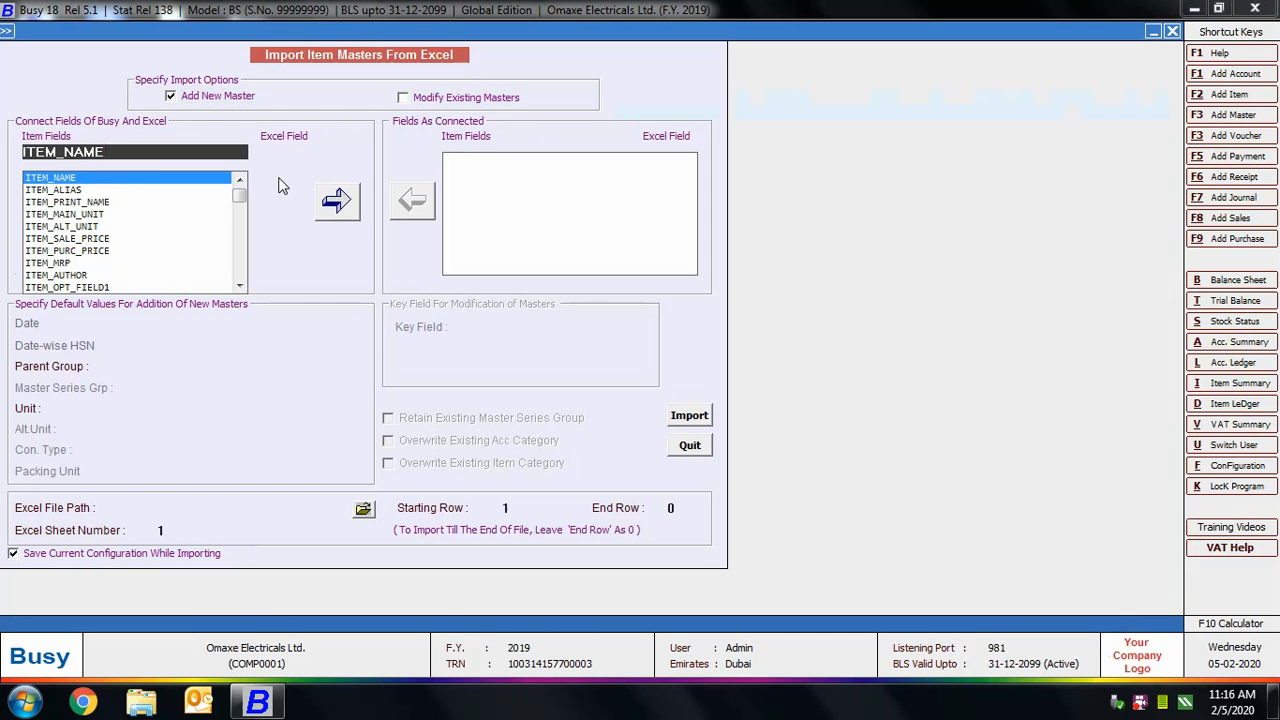
{"action": "key", "text": "Return"}
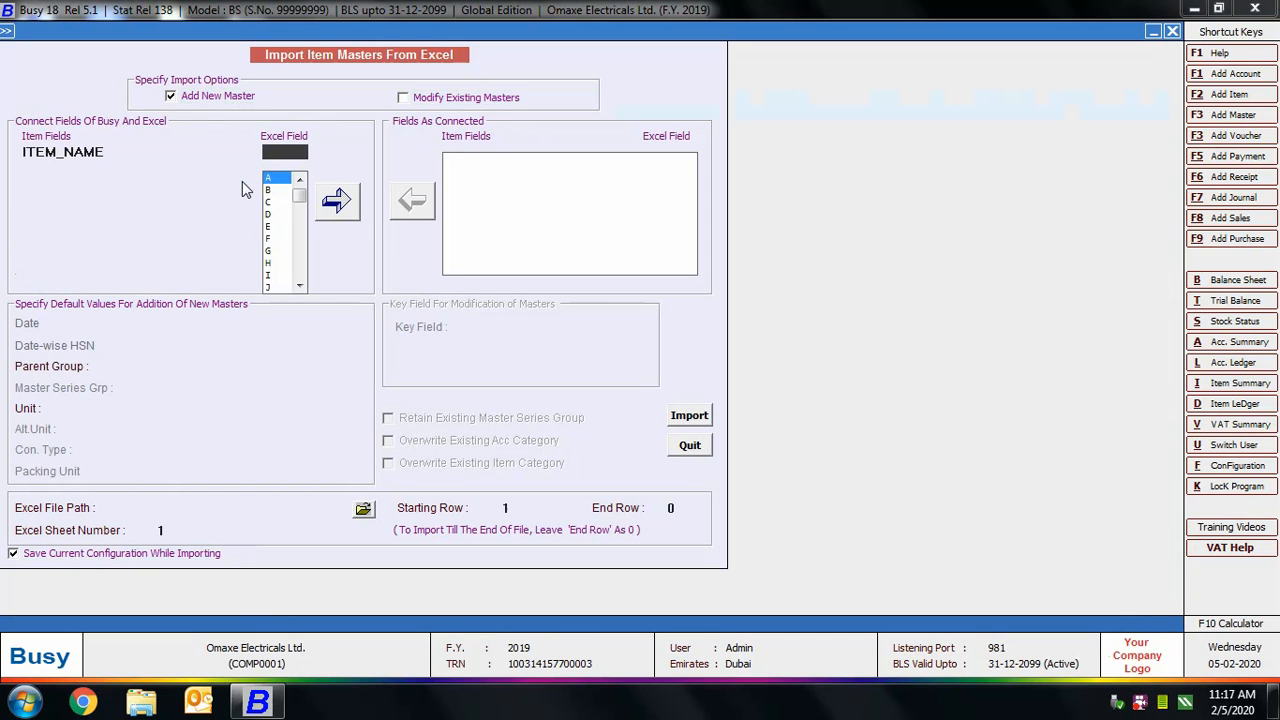
{"action": "left_click", "coordinate": [345, 205]}
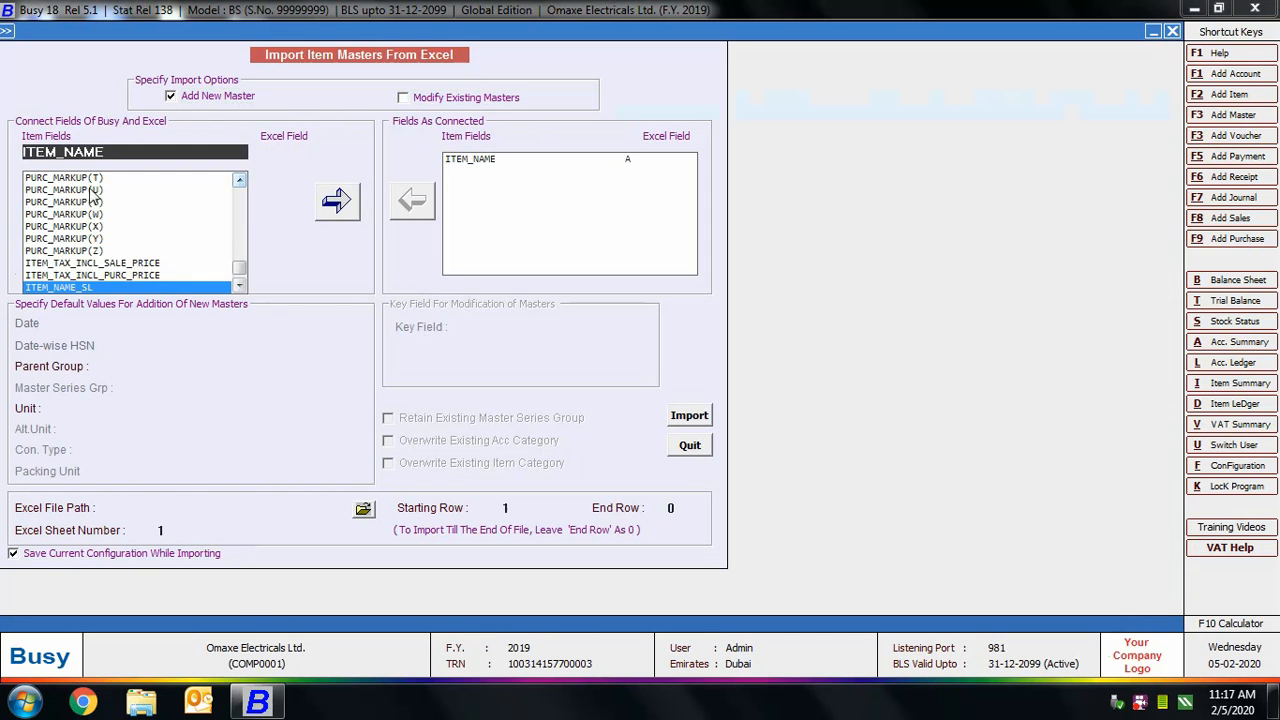
{"action": "type", "text": "un"}
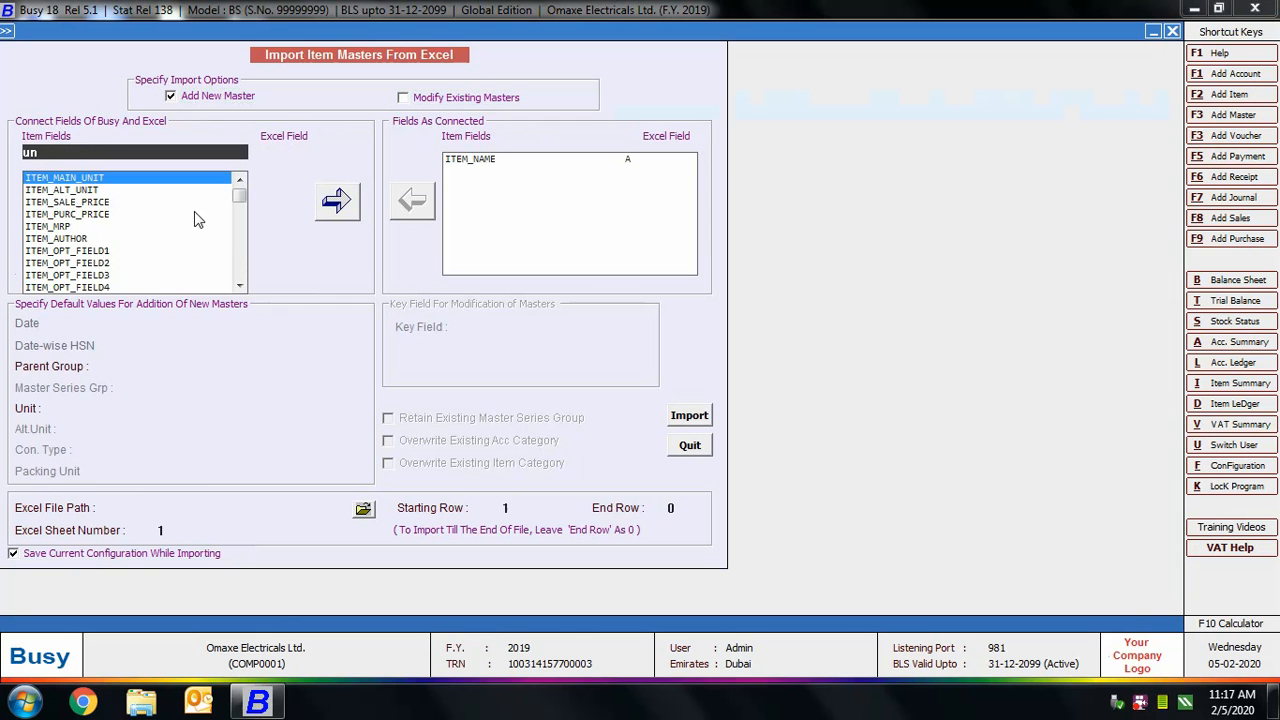
{"action": "key", "text": "Return"}
{"action": "key", "text": "Return"}
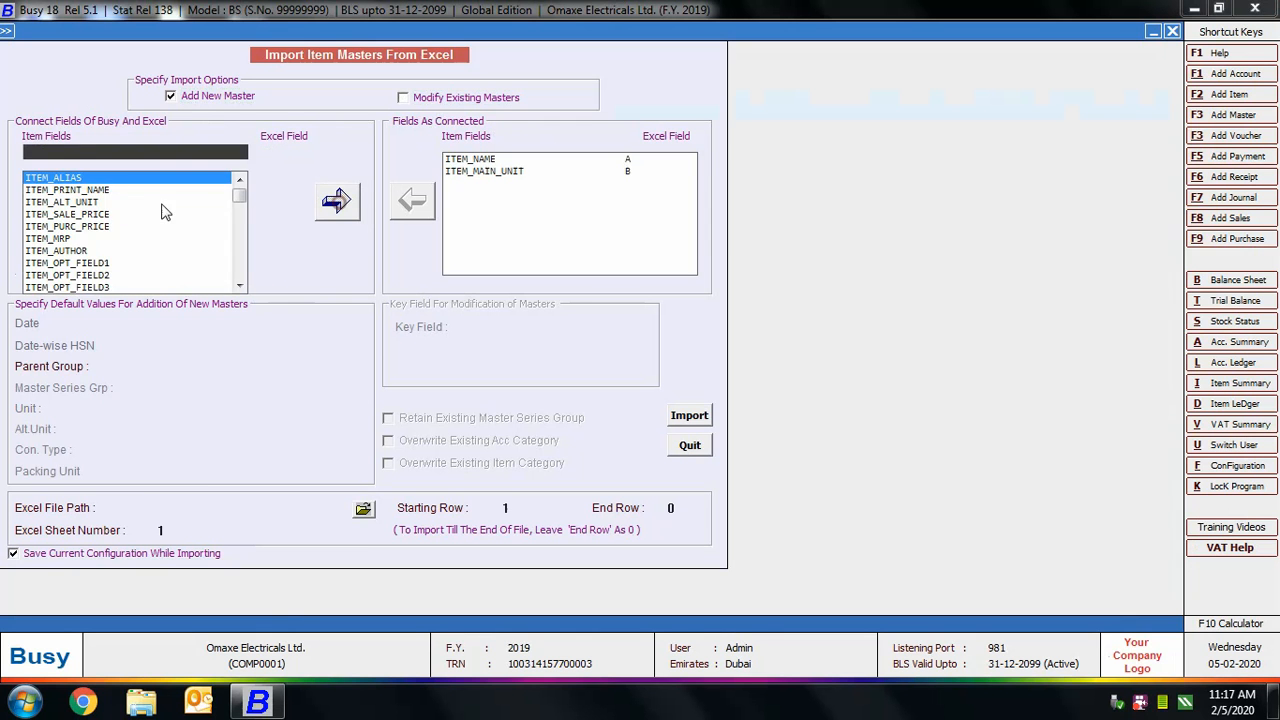
- Connect the ITEM_GROUP field to Excel column C
{"action": "type", "text": "gr"}
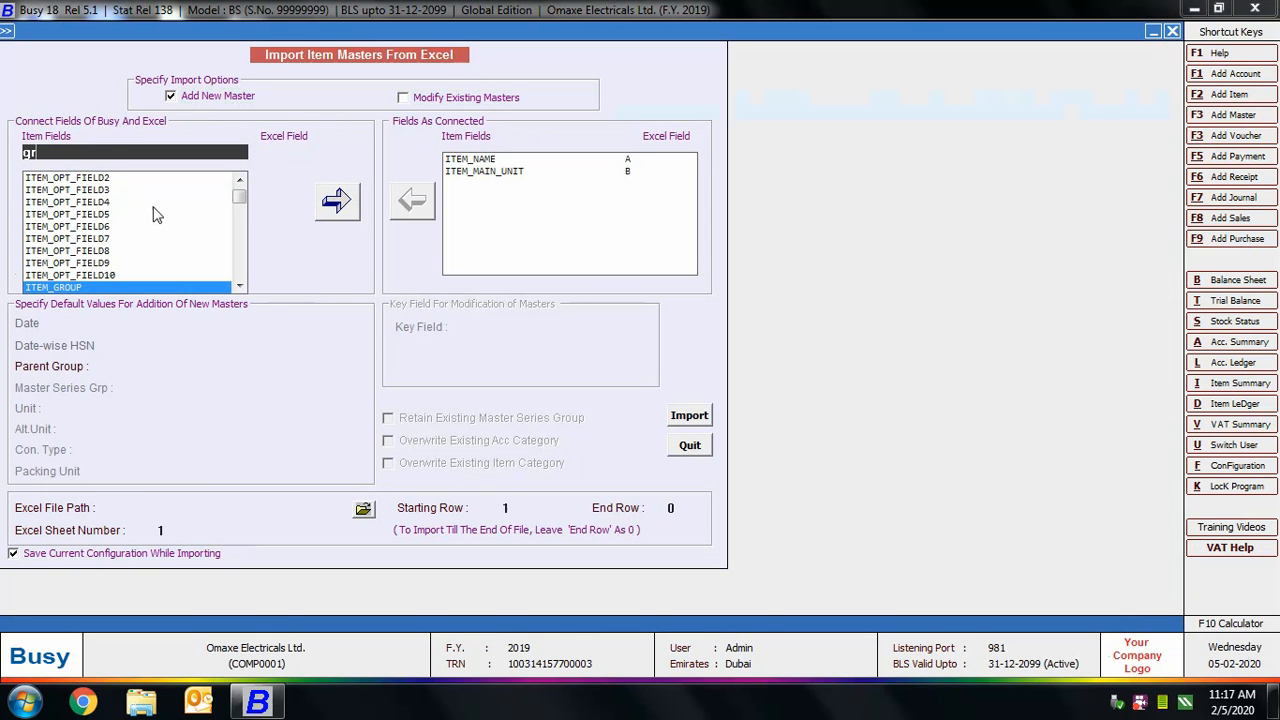
{"action": "left_click", "coordinate": [150, 287]}
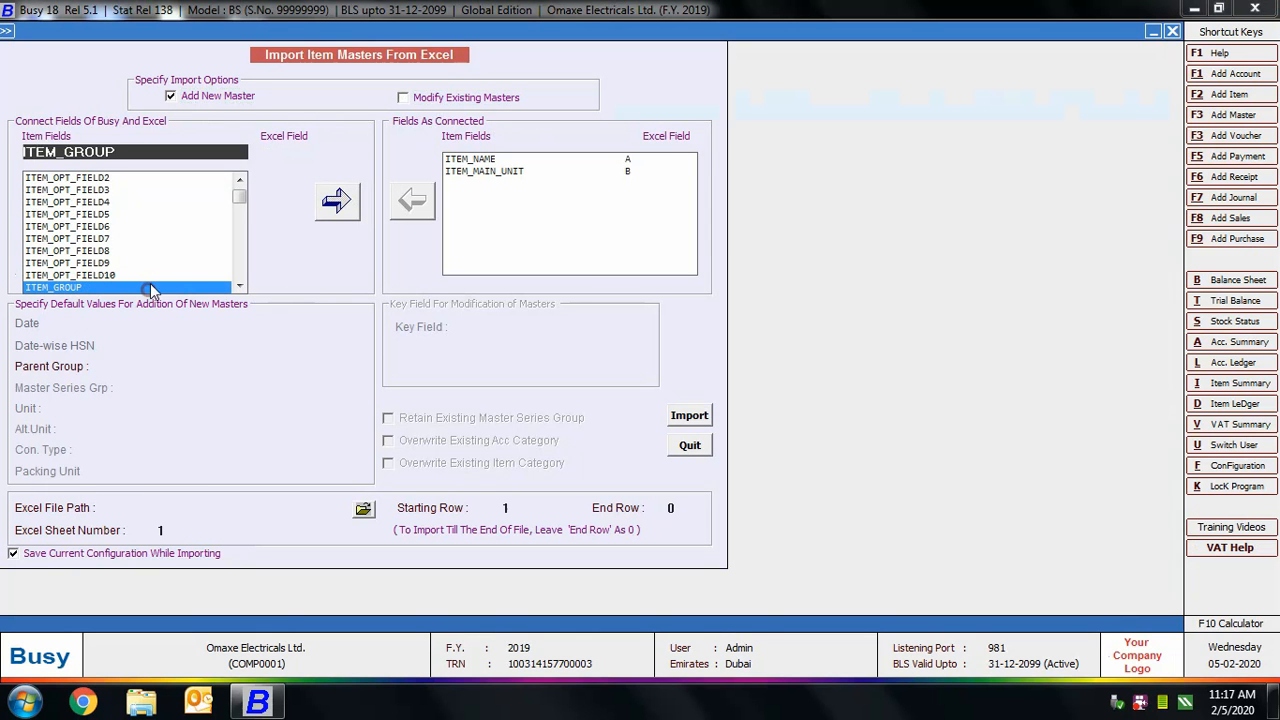
{"action": "left_click", "coordinate": [285, 155]}
{"action": "left_click", "coordinate": [284, 190]}
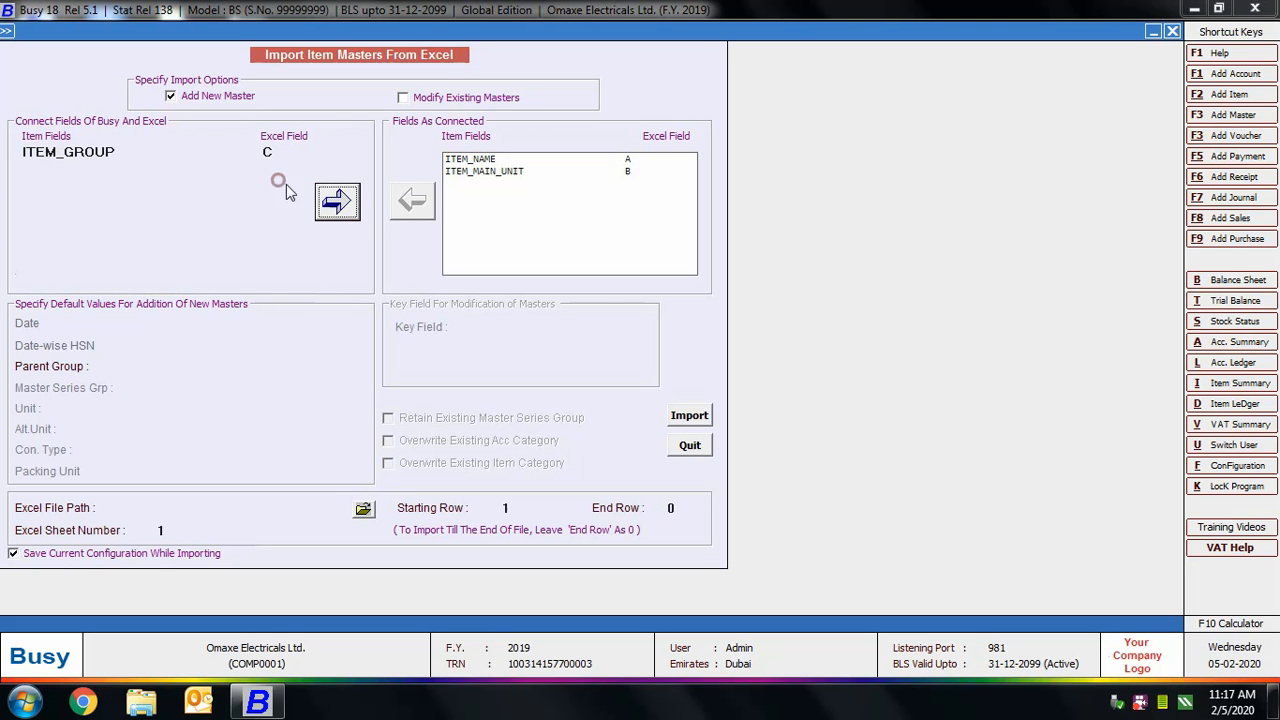
{"action": "left_click", "coordinate": [330, 203]}
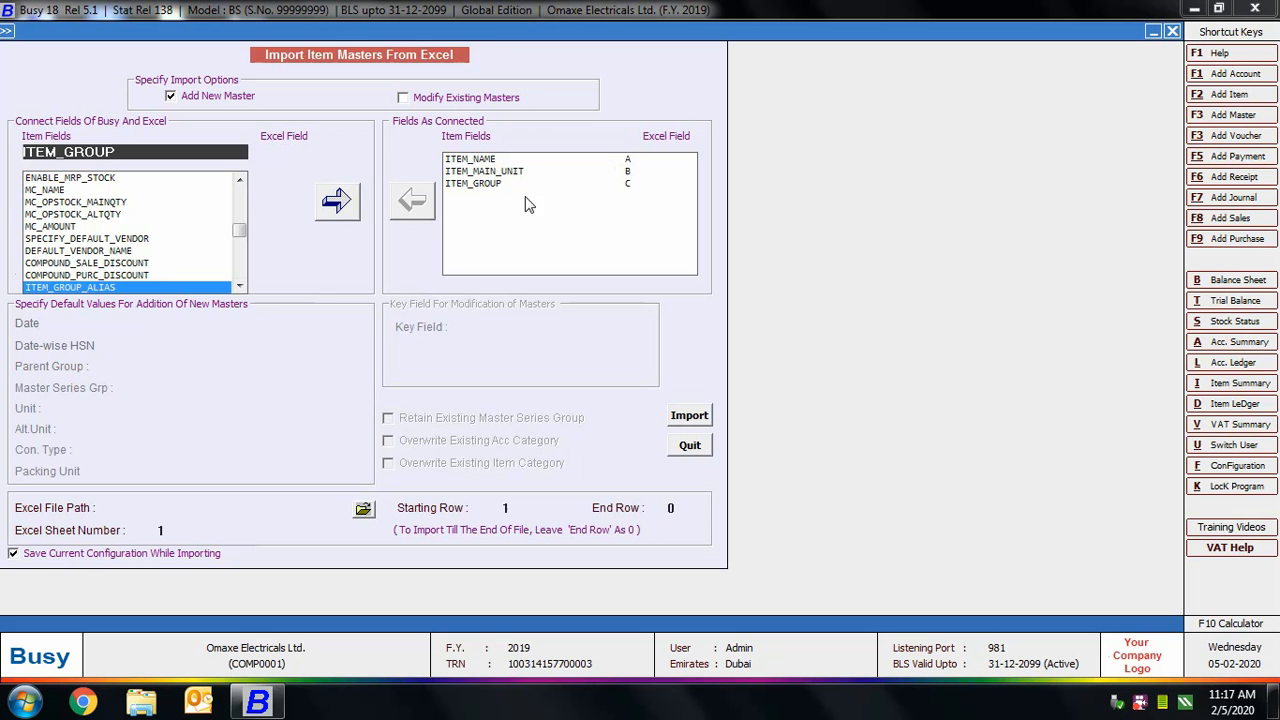
- Choose the Masters Data Excel file on the Desktop as the import source
{"action": "left_click", "coordinate": [80, 508]}
{"action": "left_click", "coordinate": [363, 508]}
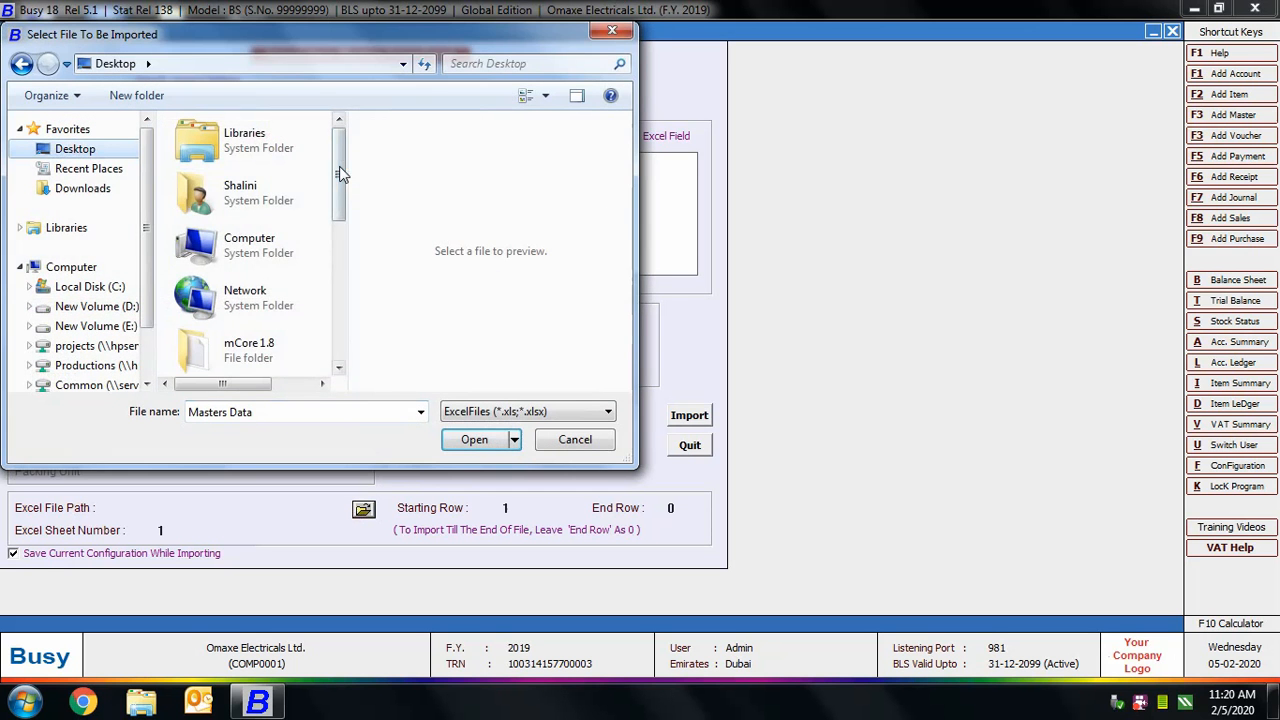
{"action": "left_click_drag", "start_coordinate": [339, 166], "coordinate": [265, 318]}
{"action": "left_click", "coordinate": [473, 437]}
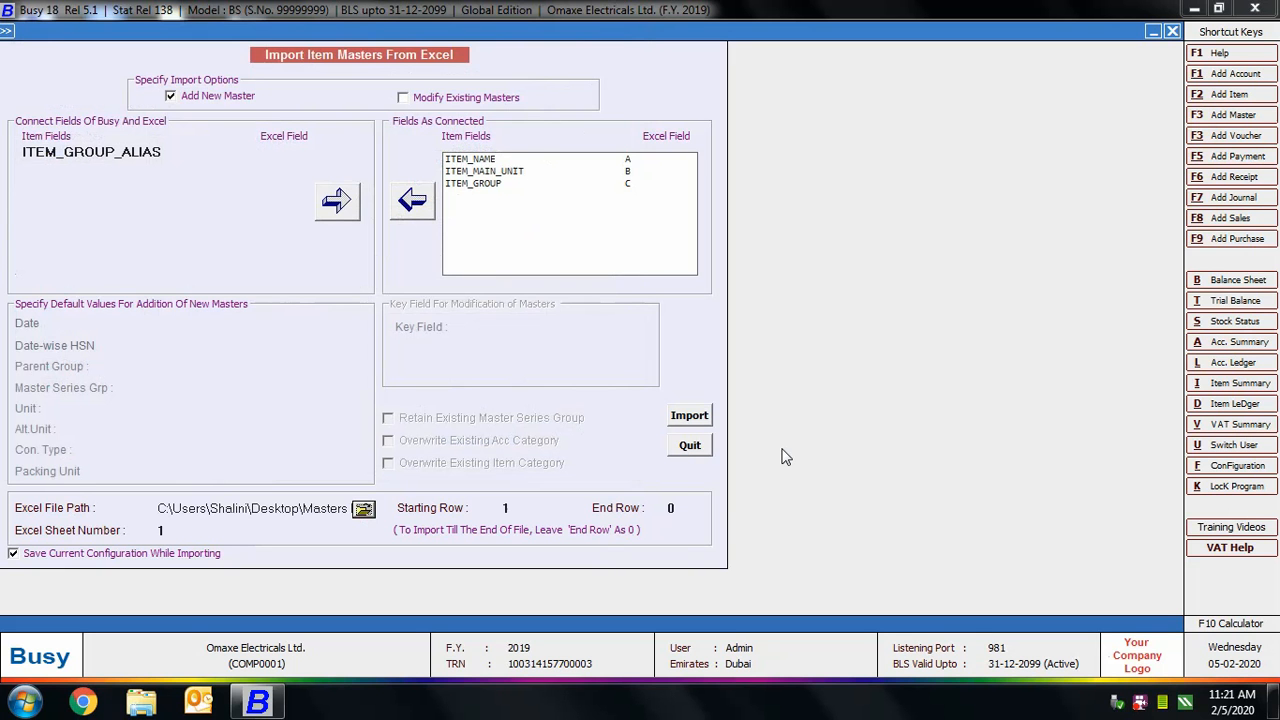
- Run the item masters import and acknowledge its completion
{"action": "left_click", "coordinate": [700, 420]}
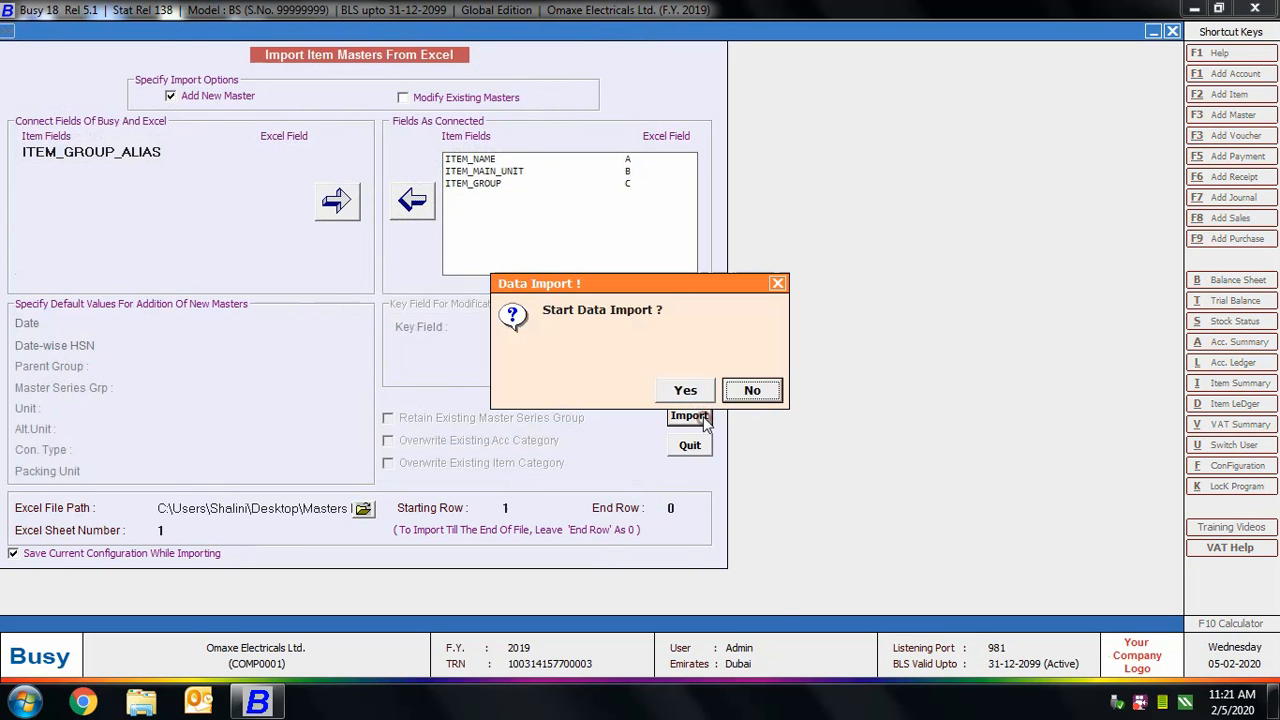
{"action": "left_click", "coordinate": [683, 388]}
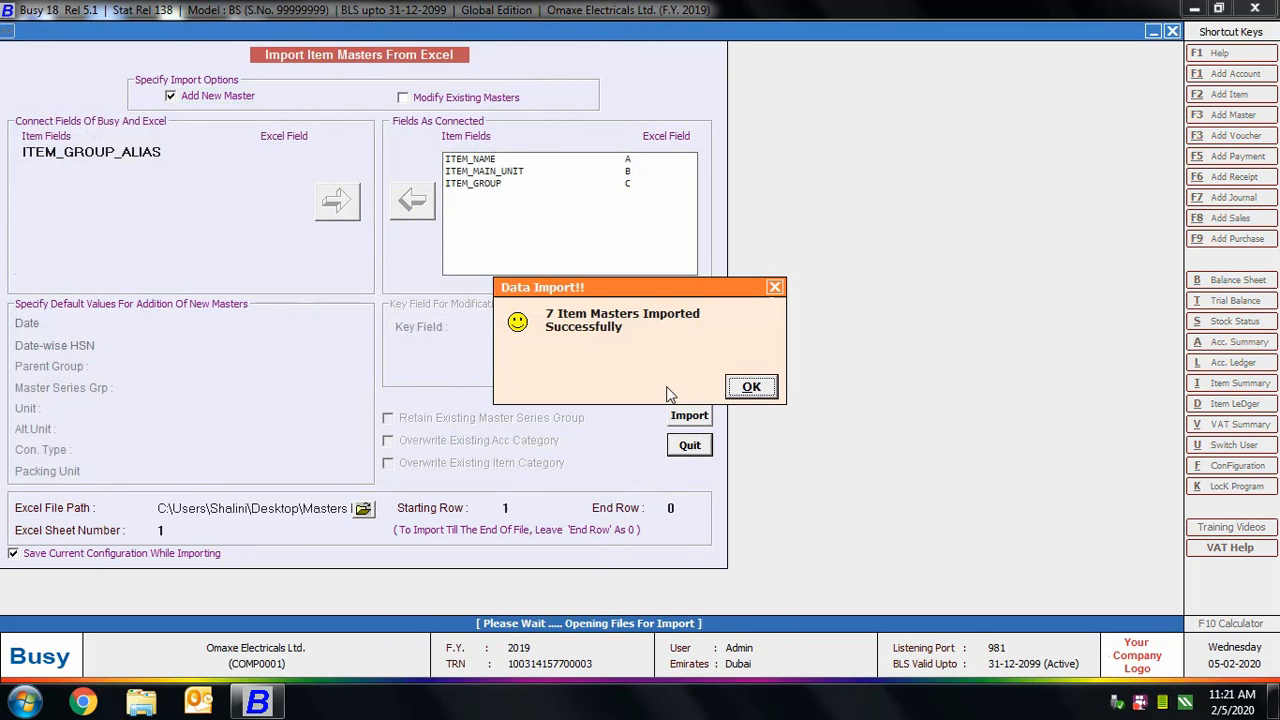
{"action": "left_click", "coordinate": [763, 385]}
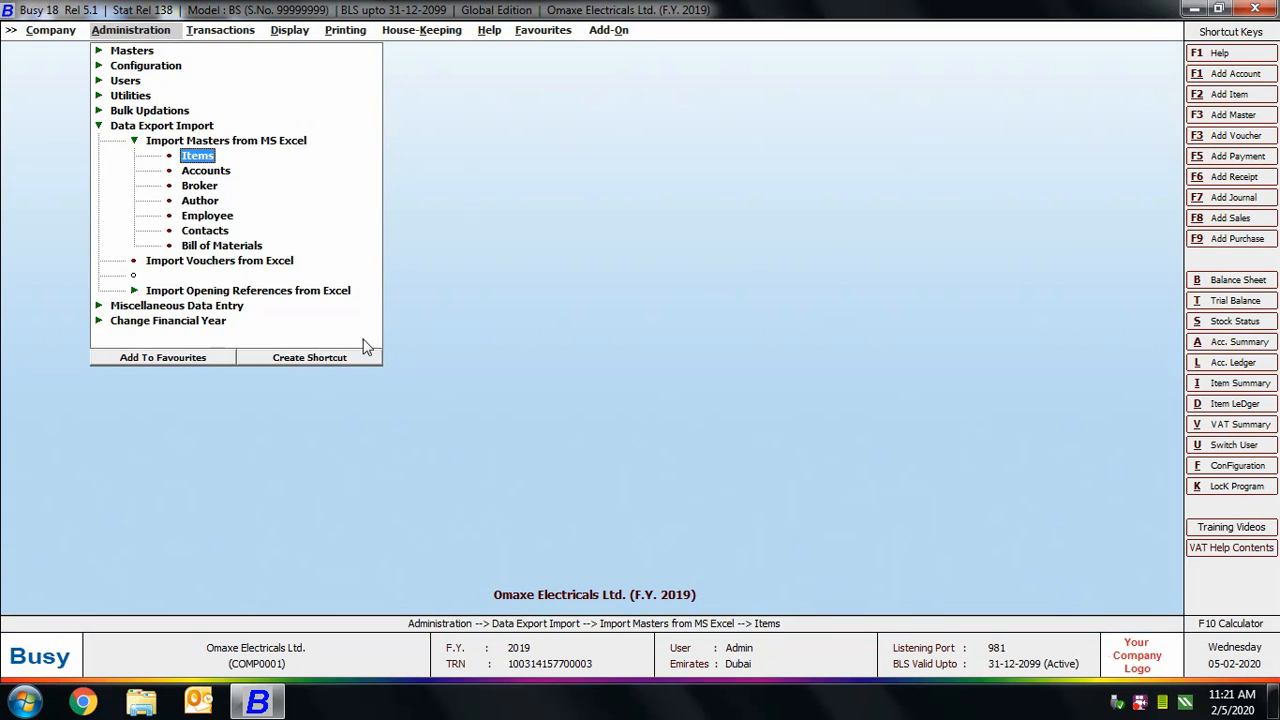
- Open the Excel voucher import for the Sales voucher type and bring up its format configuration
{"action": "key", "text": "Escape"}
{"action": "double_click", "coordinate": [203, 160]}
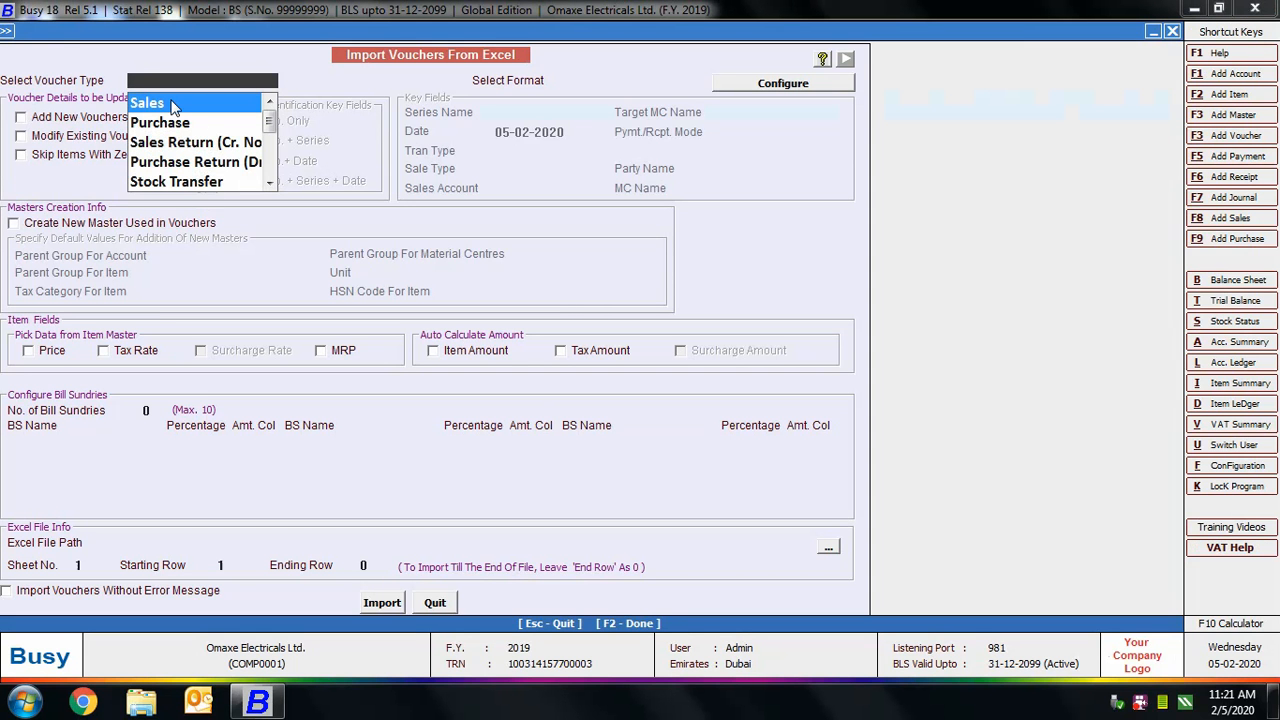
{"action": "left_click", "coordinate": [173, 105]}
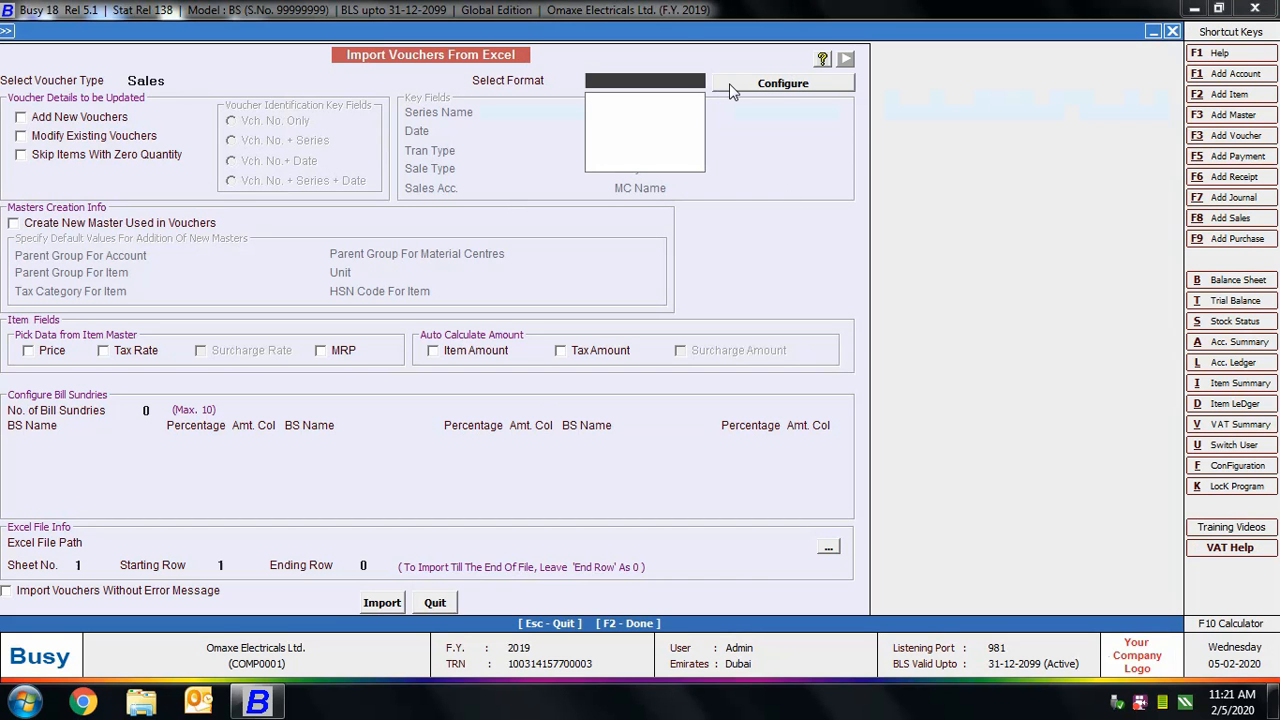
{"action": "left_click", "coordinate": [768, 85]}
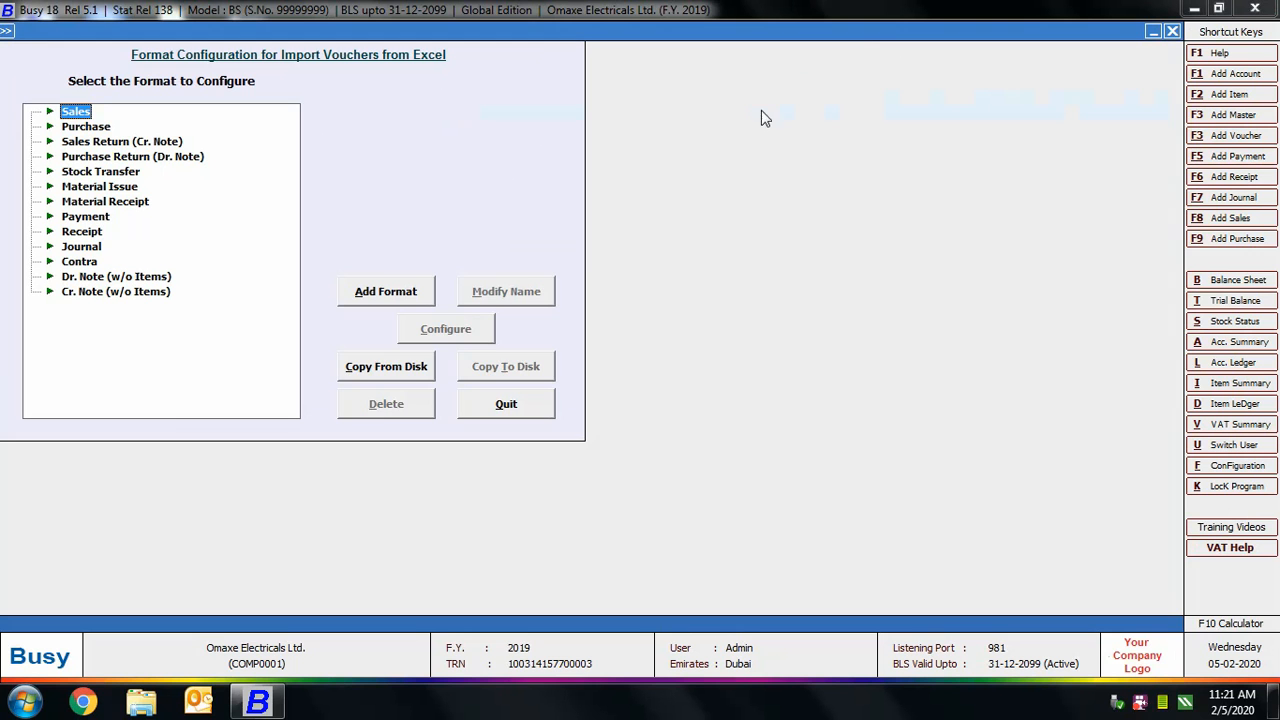
- Add an import format named "Voucher Import" for Sales vouchers and show it under the Sales type
{"action": "left_click", "coordinate": [390, 291]}
{"action": "type", "text": "Vo"}
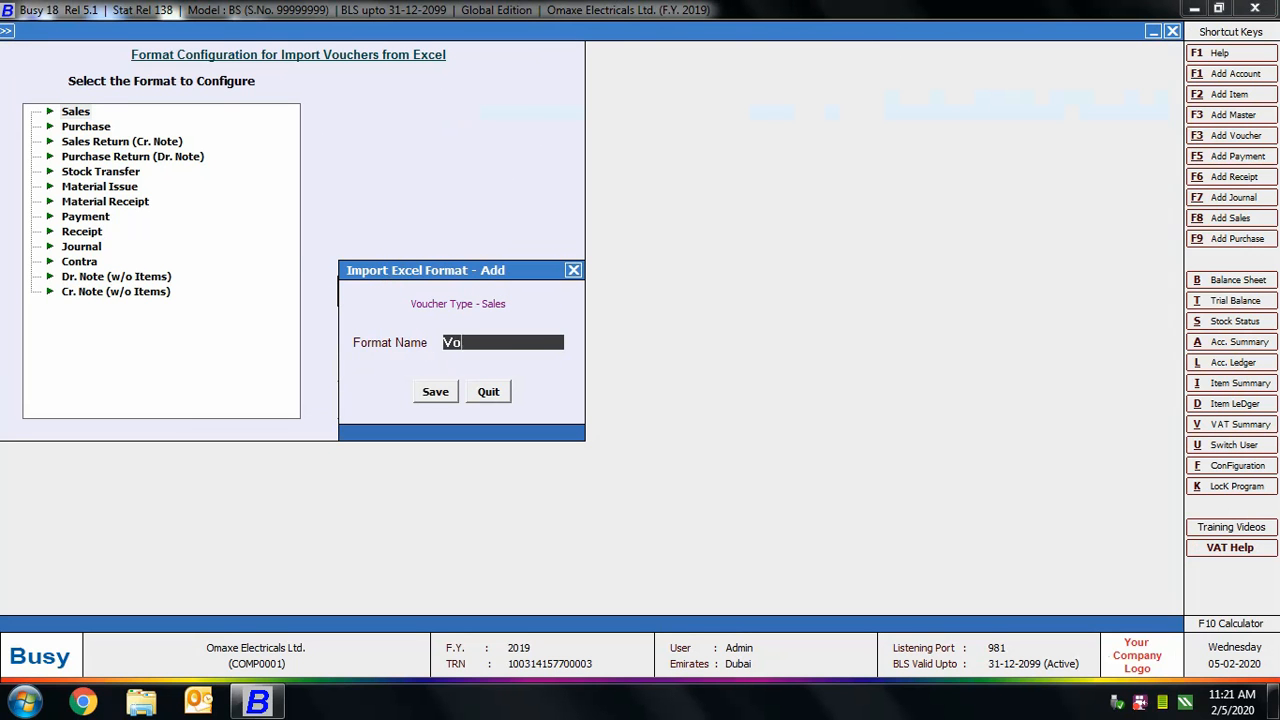
{"action": "type", "text": "ucher Import"}
{"action": "left_click", "coordinate": [435, 391]}
{"action": "left_click", "coordinate": [31, 113]}
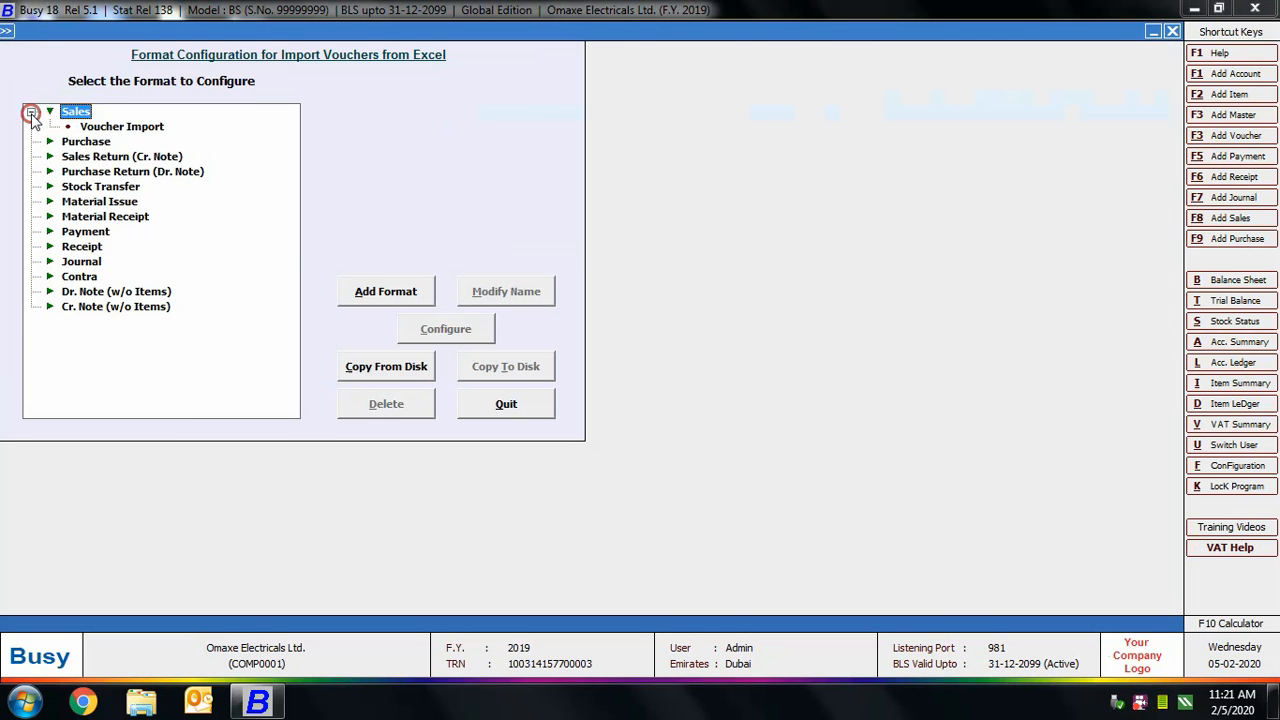
- Open the configuration of the Voucher Import format and examine how its header and item fields map to Excel columns
{"action": "left_click", "coordinate": [100, 127]}
{"action": "left_click", "coordinate": [465, 329]}
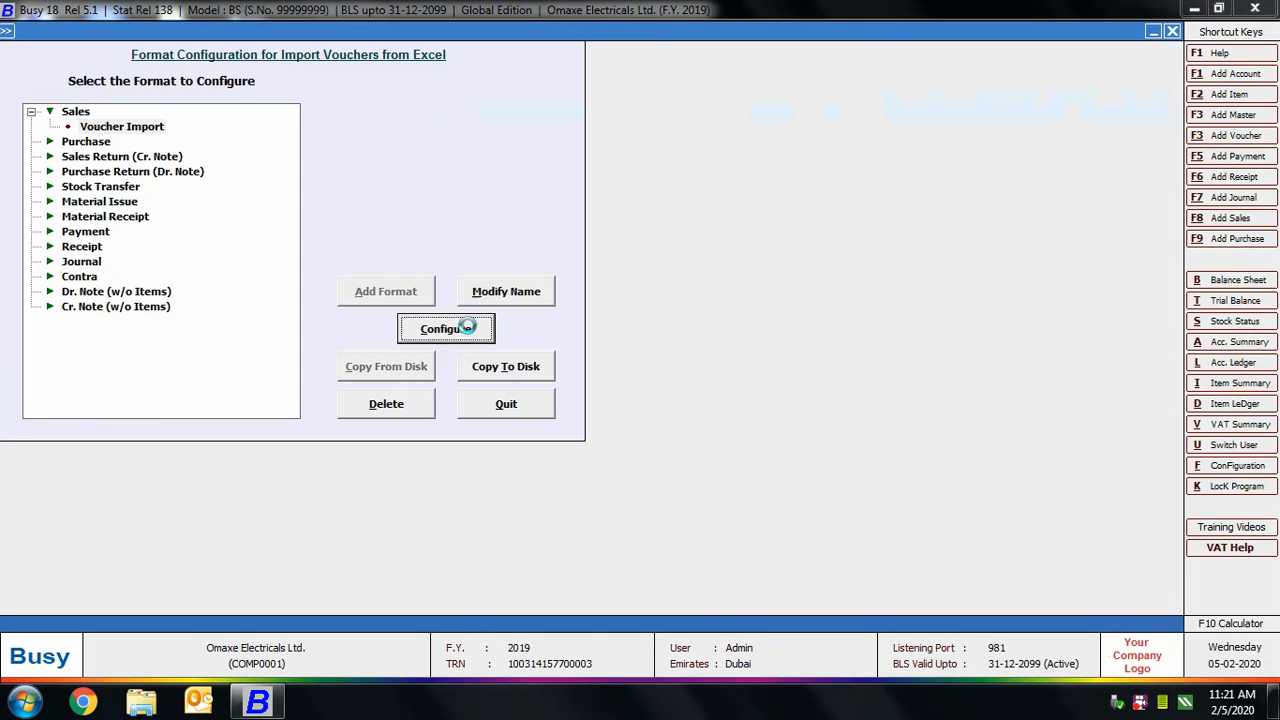
{"action": "left_click", "coordinate": [661, 394]}
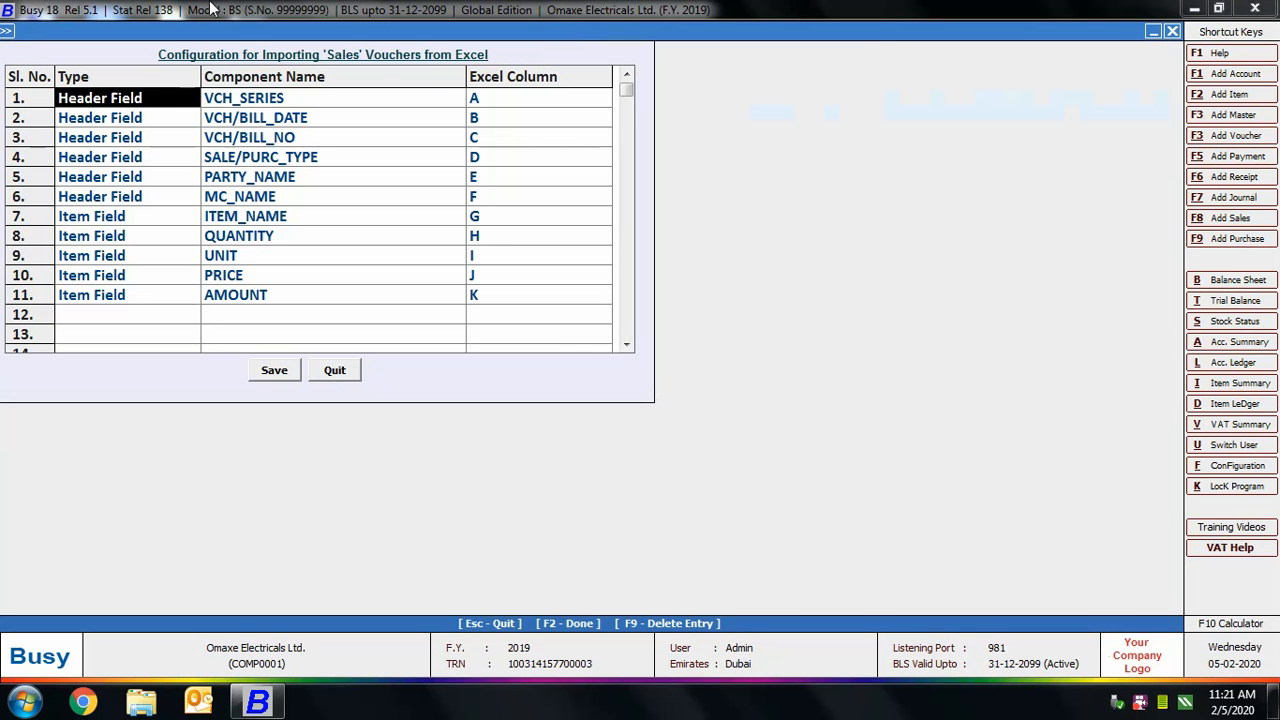
{"action": "left_click", "coordinate": [130, 125]}
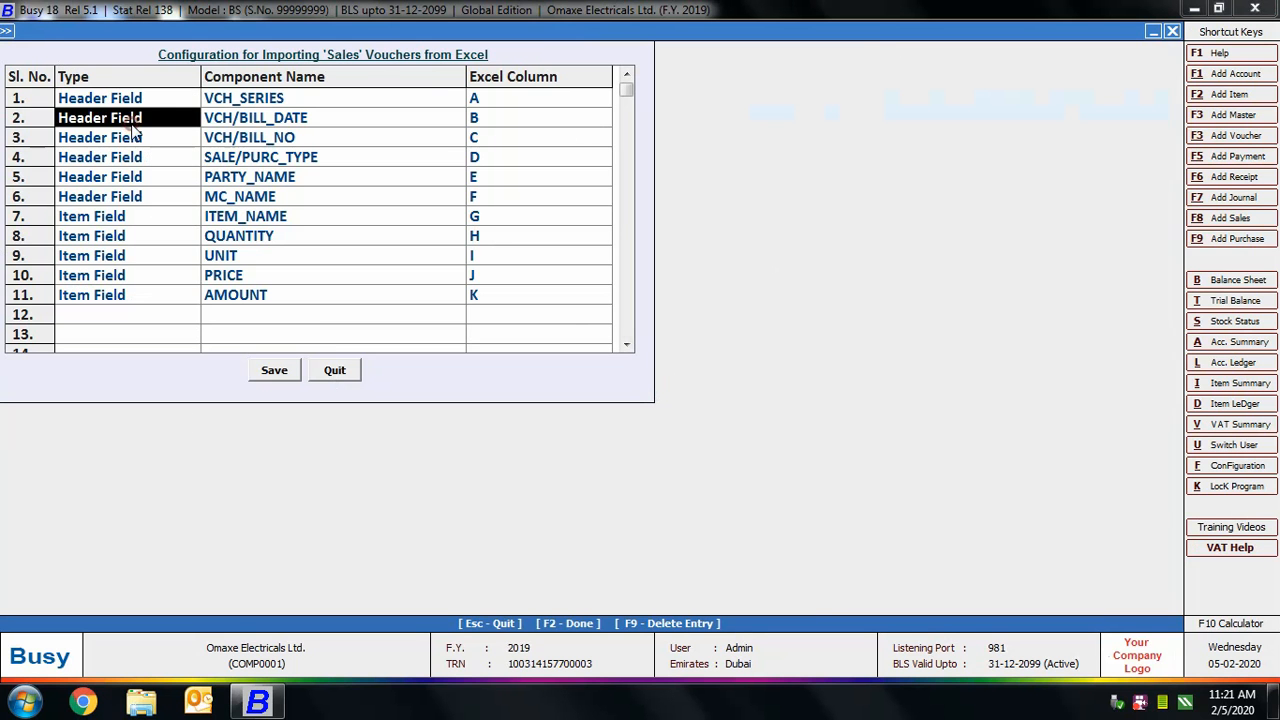
{"action": "left_click", "coordinate": [137, 157]}
{"action": "left_click", "coordinate": [106, 312]}
{"action": "type", "text": "b"}
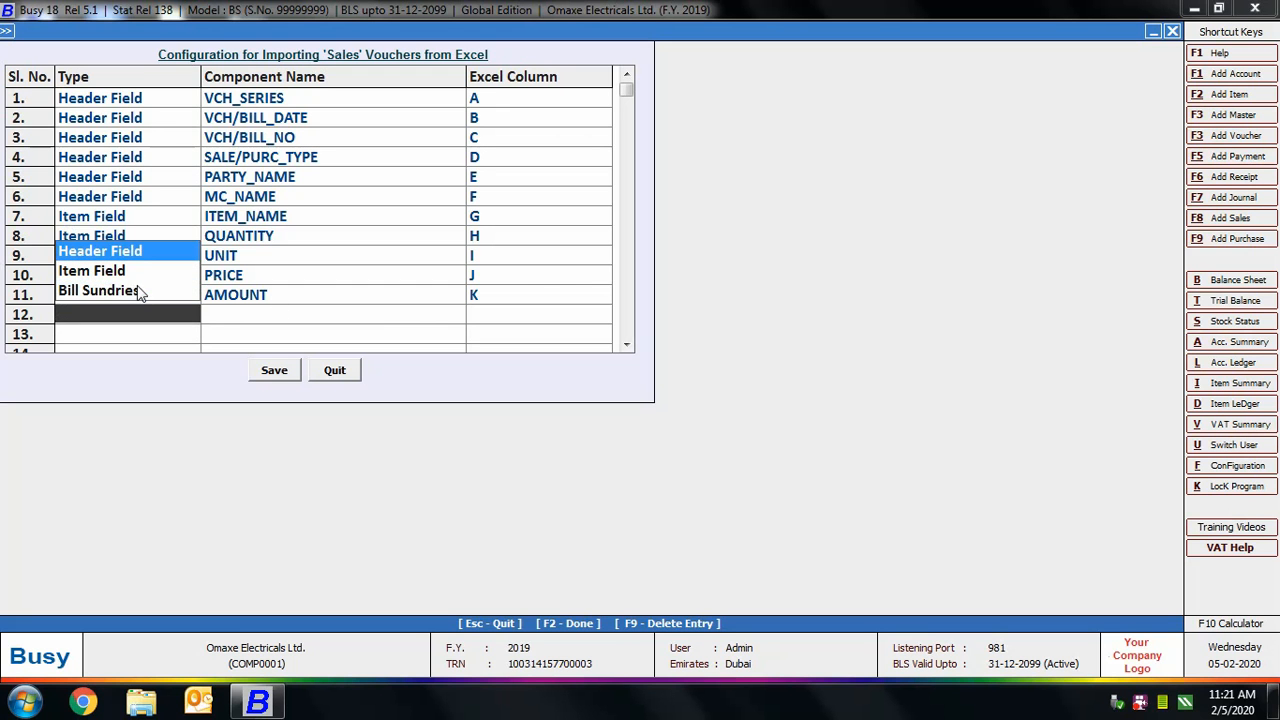
{"action": "left_click", "coordinate": [132, 252]}
{"action": "key", "text": "F9"}
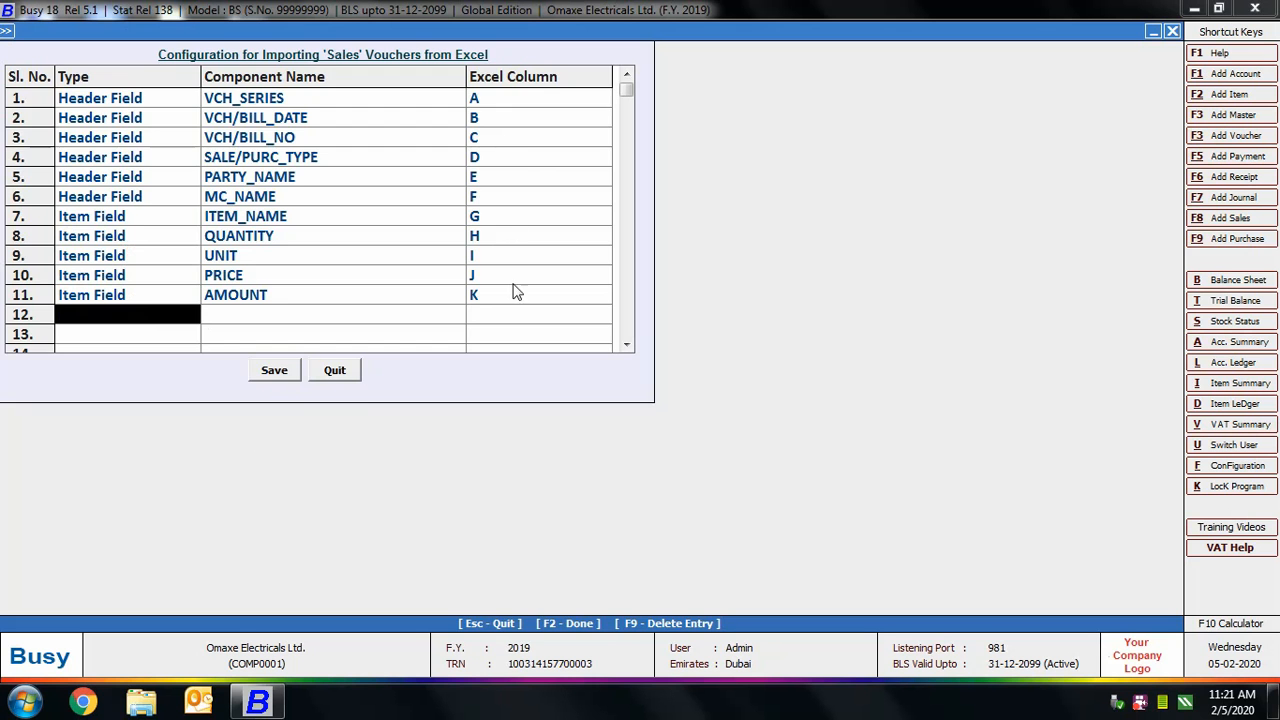
- Save the Sales field mapping, leave the format configuration, and select Voucher Import as the format for the voucher import
{"action": "left_click", "coordinate": [272, 367]}
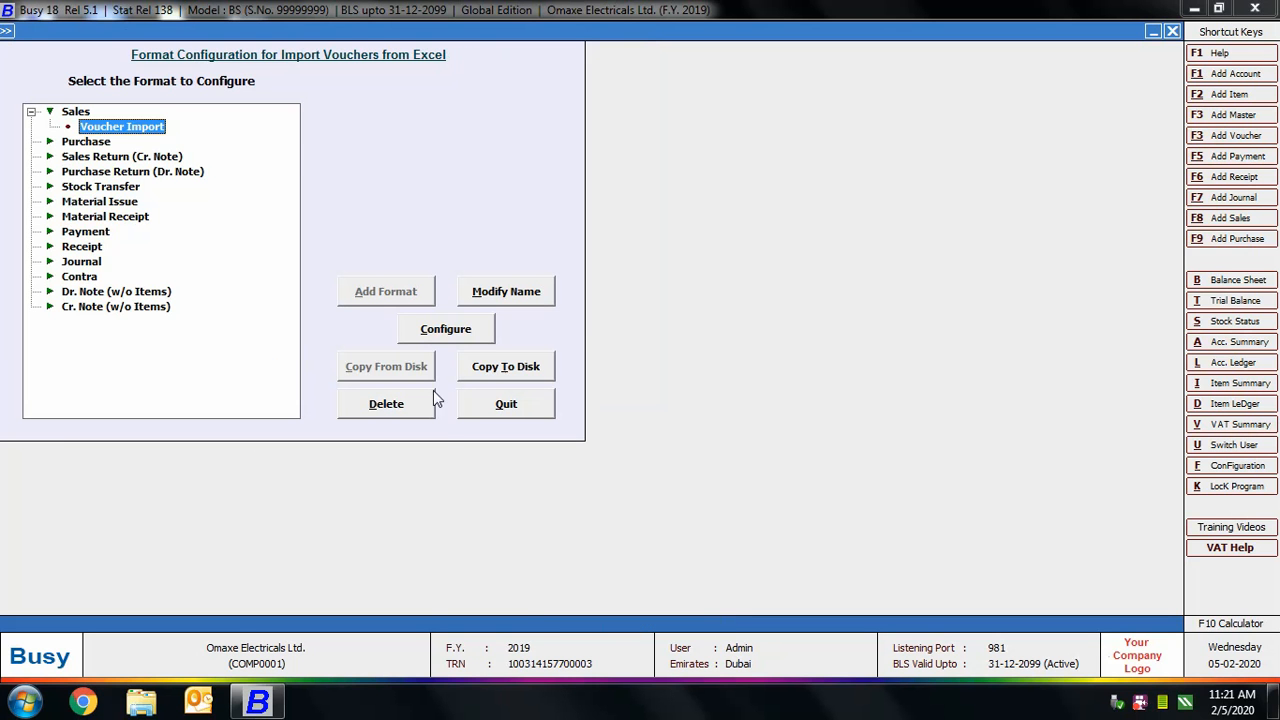
{"action": "left_click", "coordinate": [506, 404]}
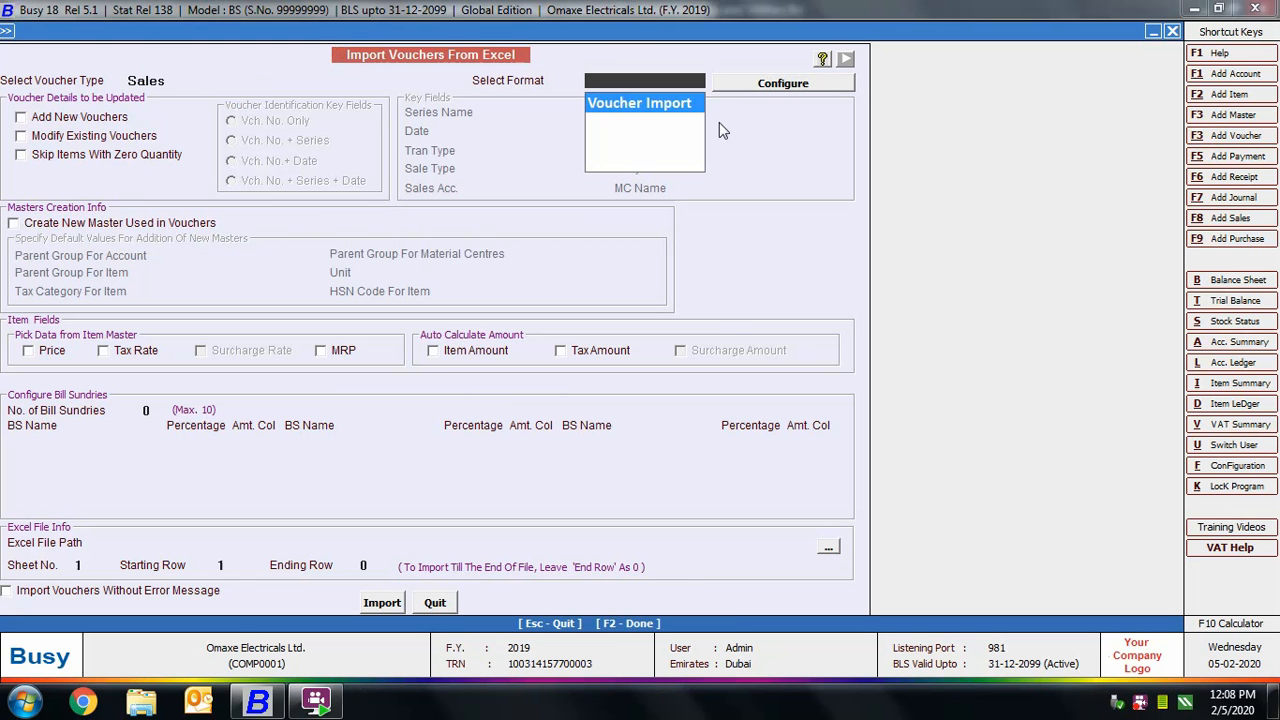
{"action": "left_click", "coordinate": [672, 101]}
- Set the import to add new vouchers and modify existing ones, without skipping zero-quantity items
{"action": "left_click", "coordinate": [72, 136]}
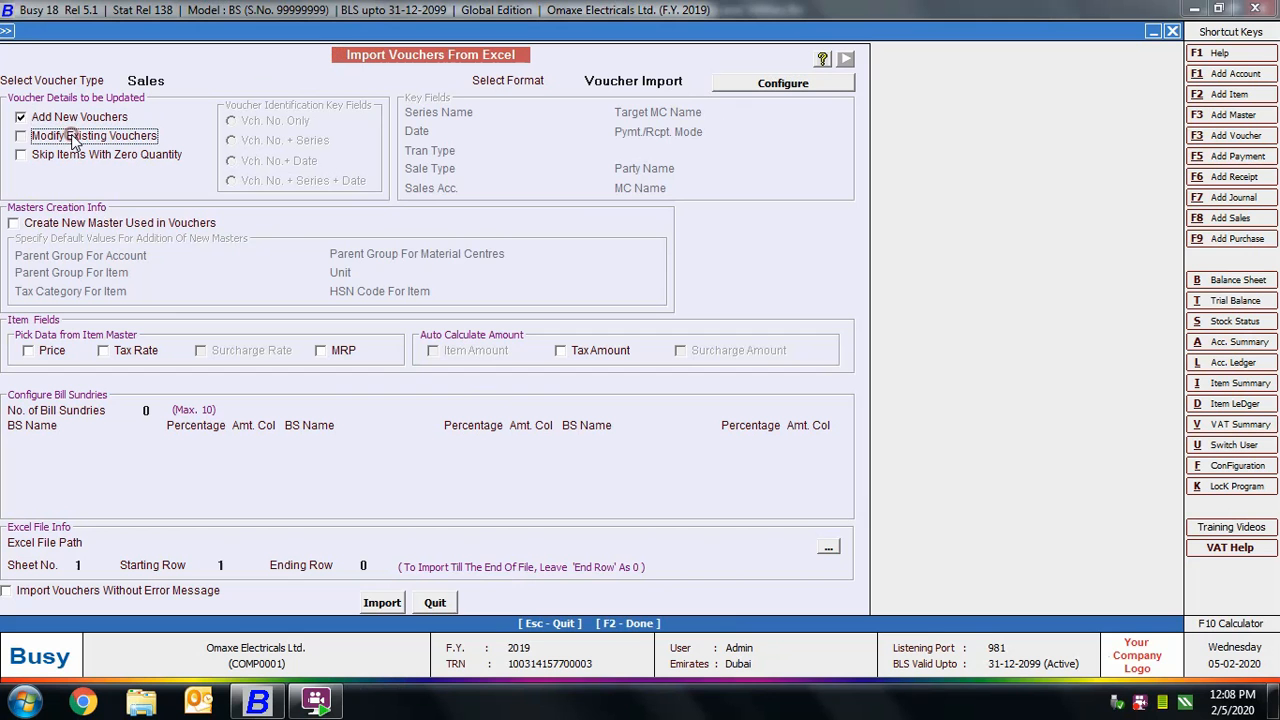
{"action": "left_click", "coordinate": [74, 154]}
{"action": "left_click", "coordinate": [66, 160]}
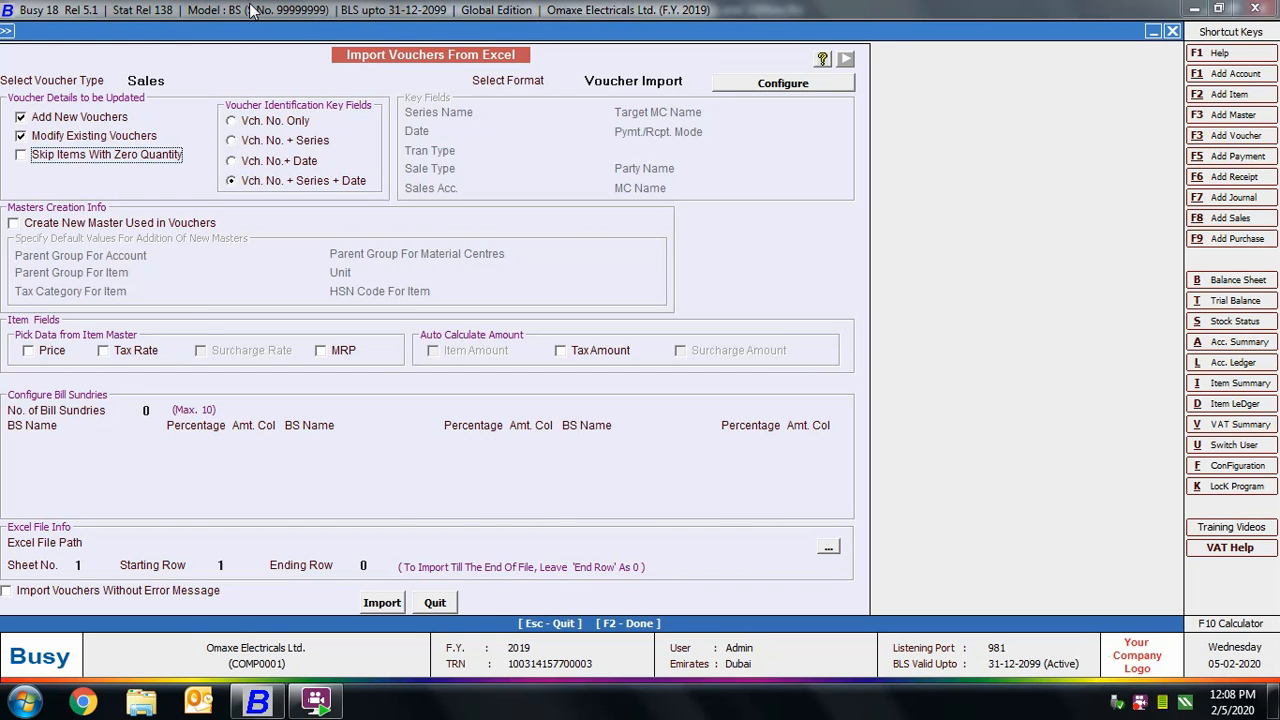
- Enable creation of new masters used in vouchers, defaulting to account group Sundry Debtors, item group General and tax category 5%
{"action": "left_click", "coordinate": [120, 224]}
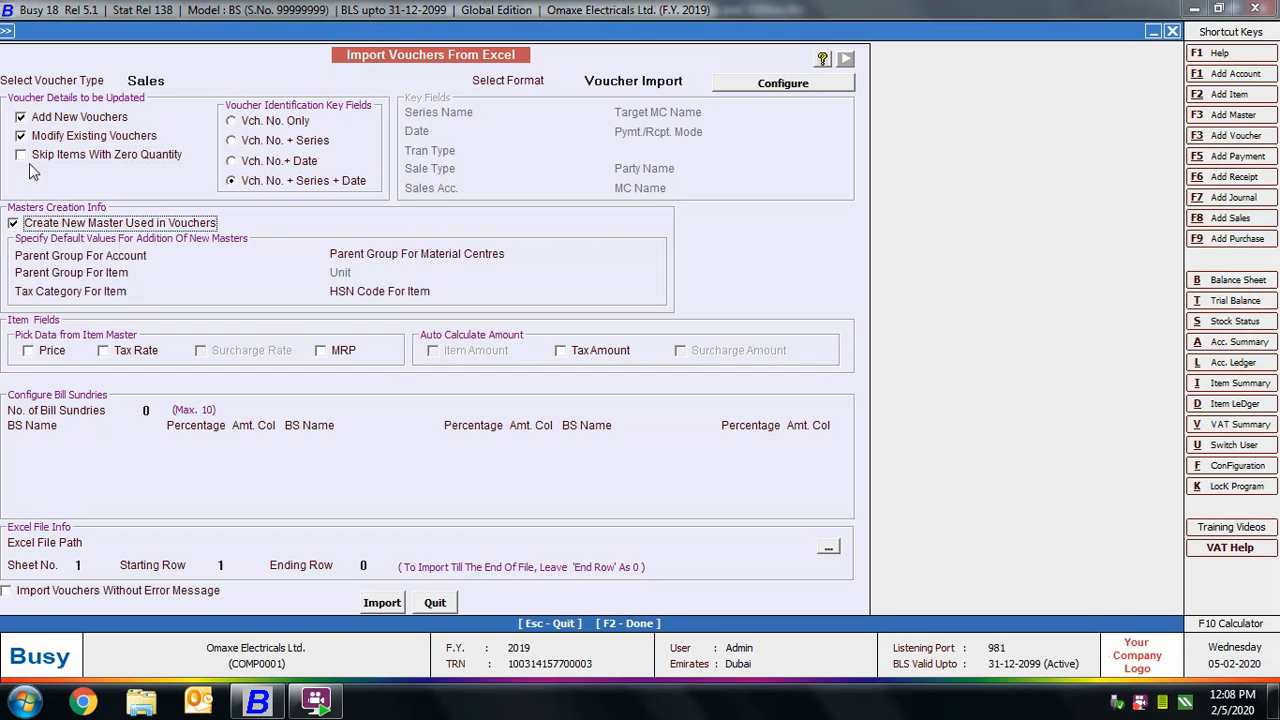
{"action": "left_click", "coordinate": [211, 262]}
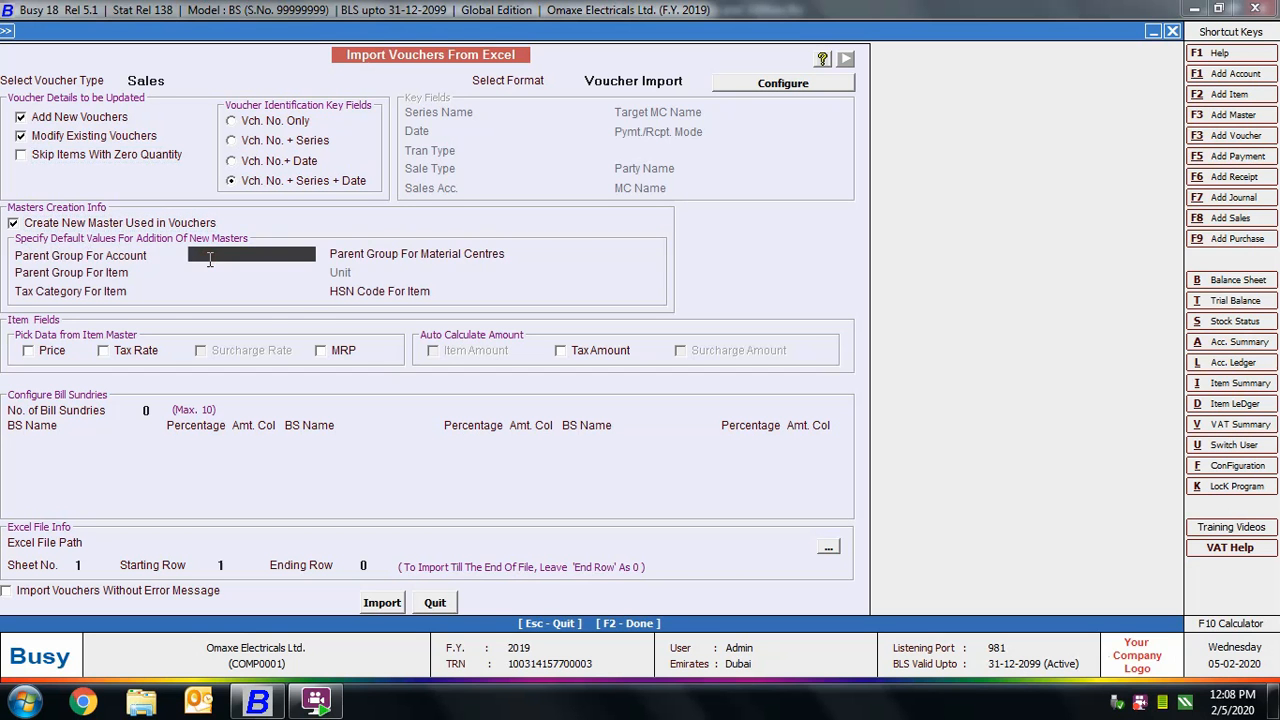
{"action": "type", "text": "S"}
{"action": "key", "text": "Down"}
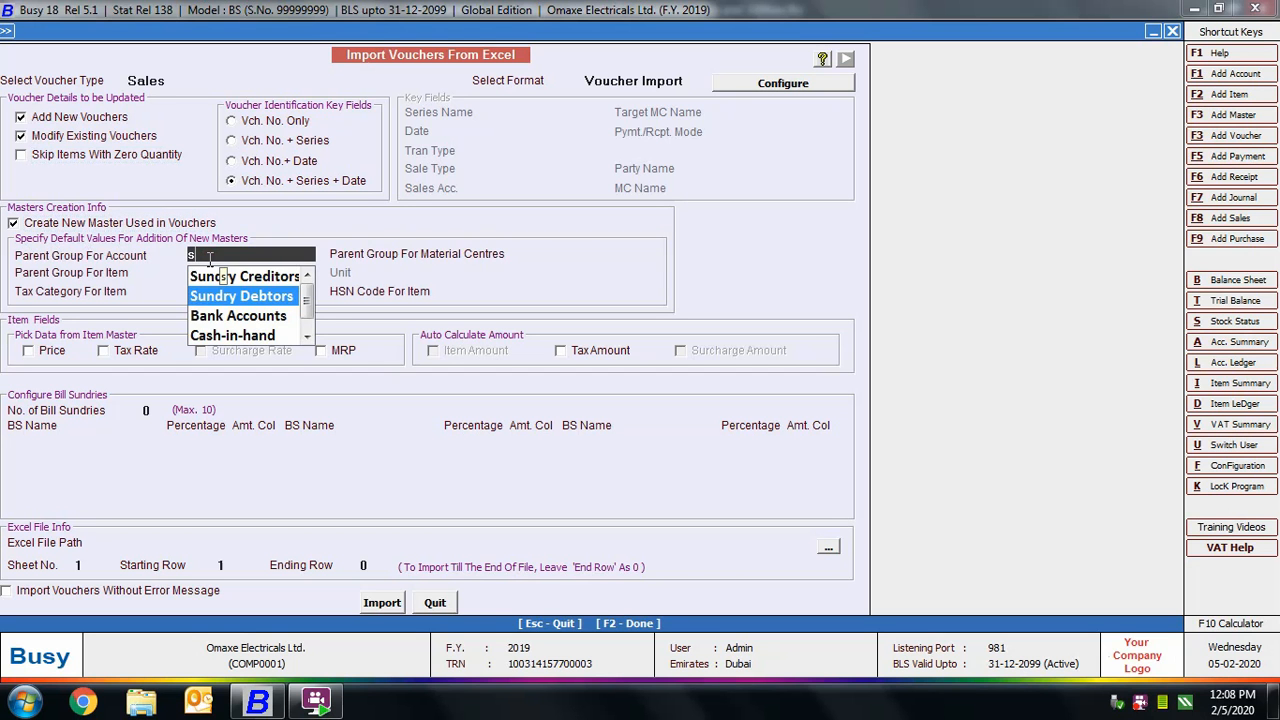
{"action": "key", "text": "Return"}
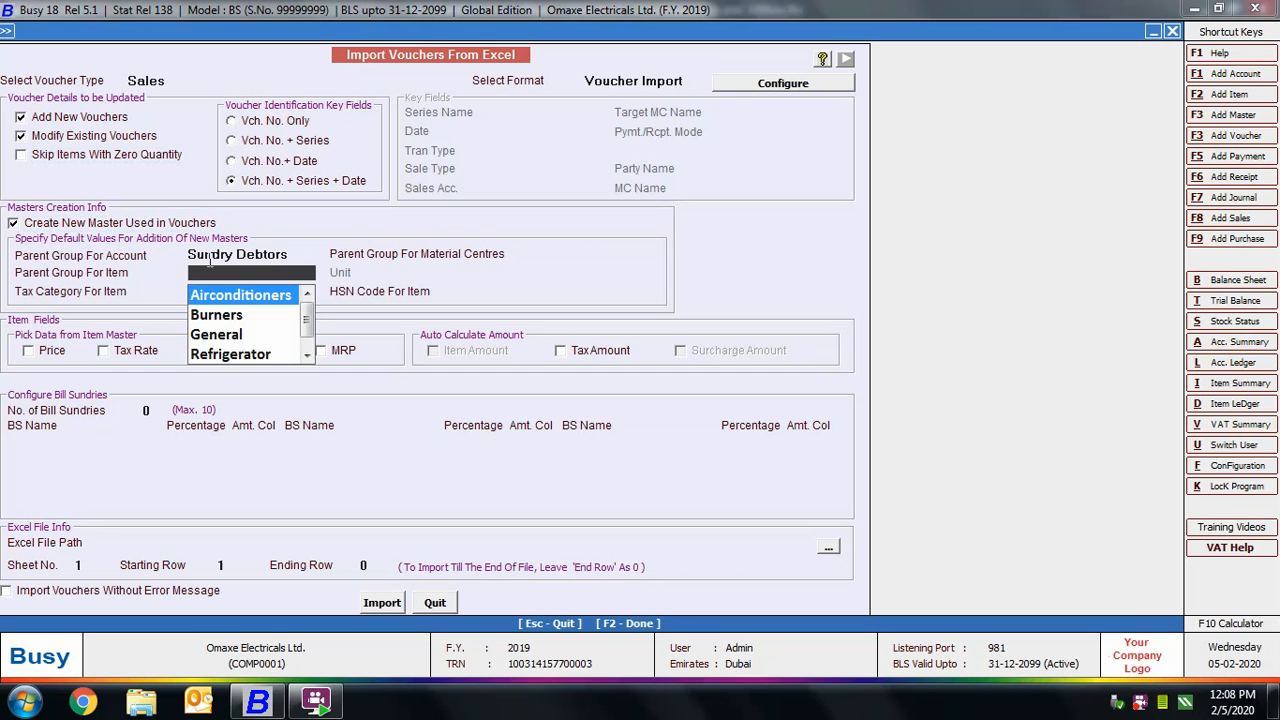
{"action": "key", "text": "Down"}
{"action": "key", "text": "Down"}
{"action": "key", "text": "Return"}
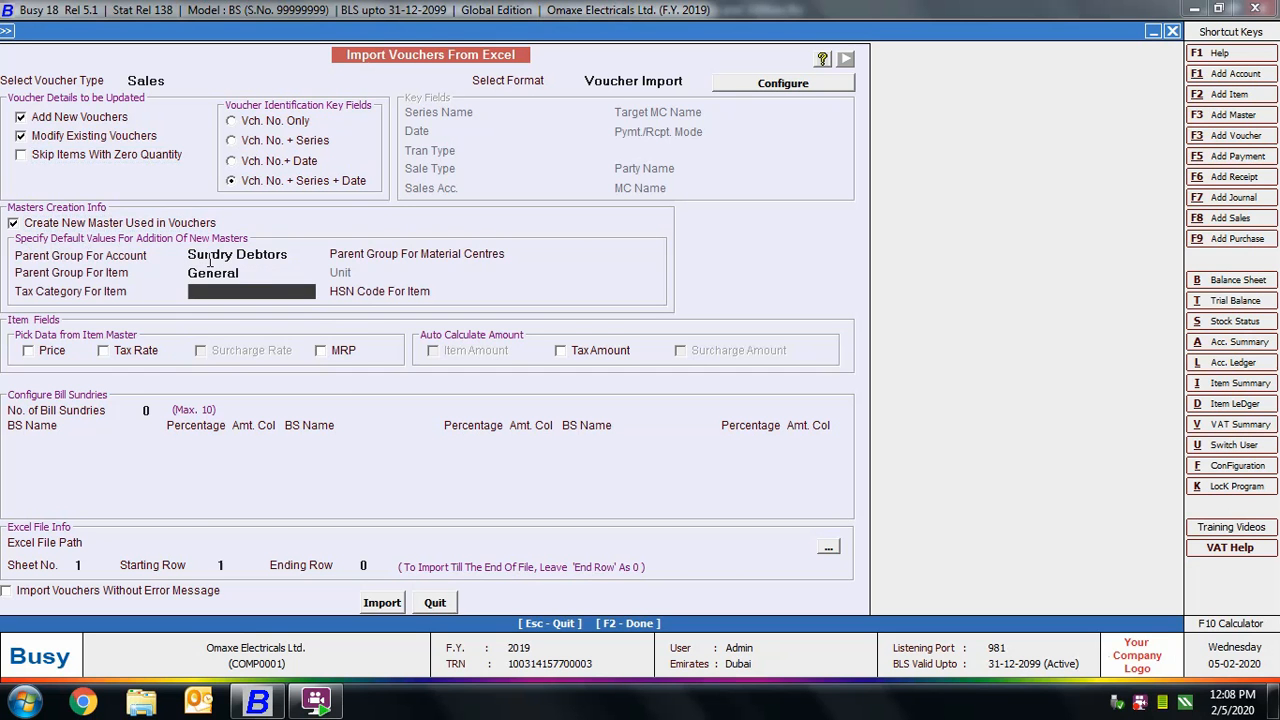
{"action": "key", "text": "Return"}
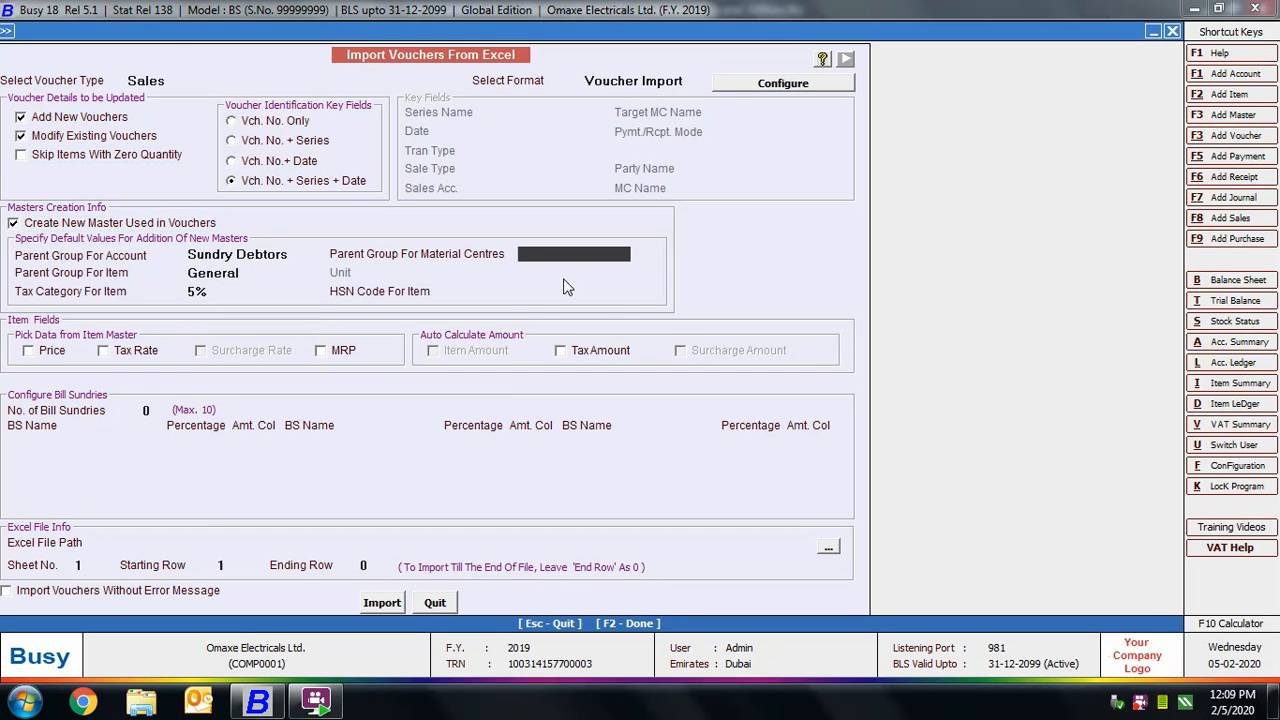
- Set the default parent group for new material centres to Stores and leave the HSN code blank
{"action": "key", "text": "Down"}
{"action": "key", "text": "Down"}
{"action": "key", "text": "Down"}
{"action": "key", "text": "Down"}
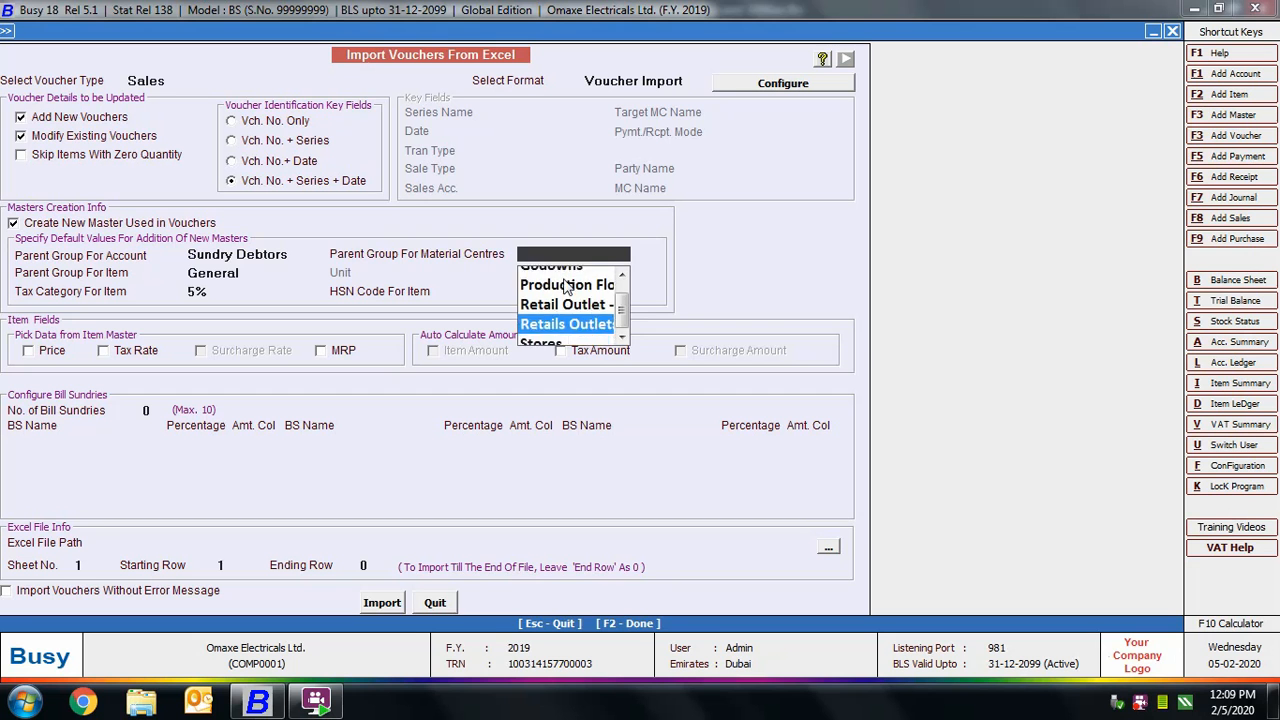
{"action": "key", "text": "Return"}
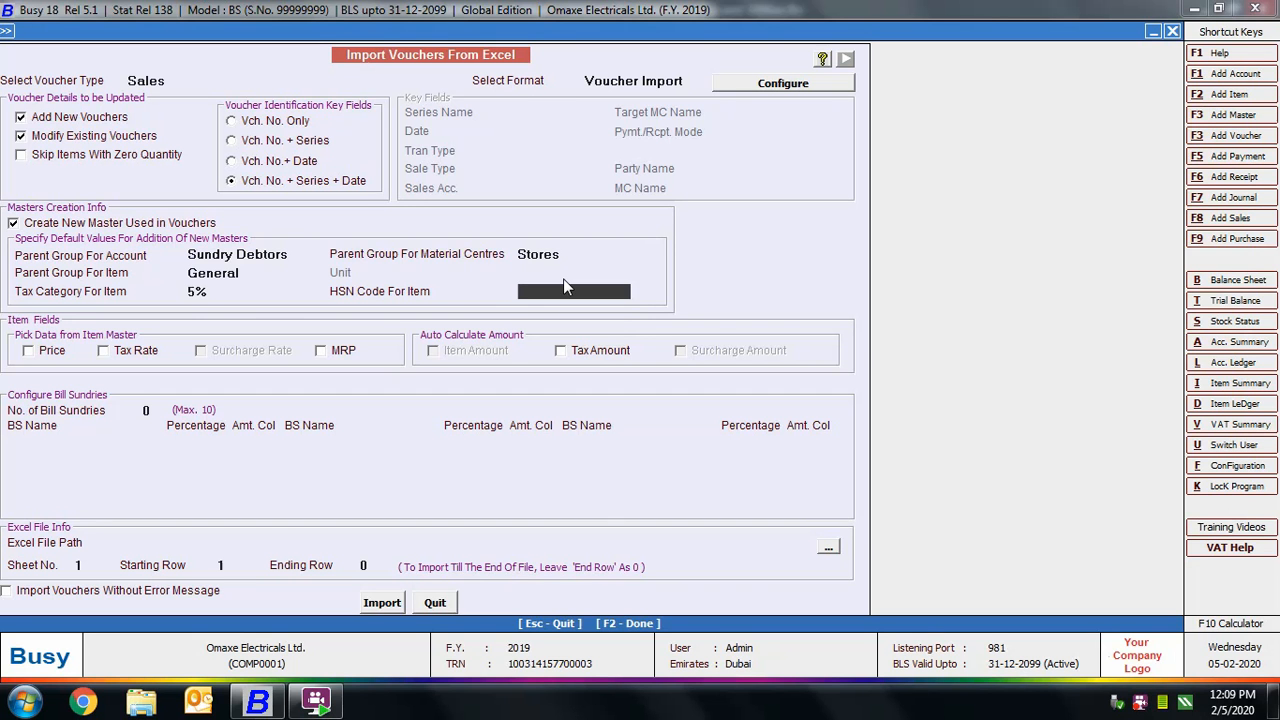
{"action": "key", "text": "Return"}
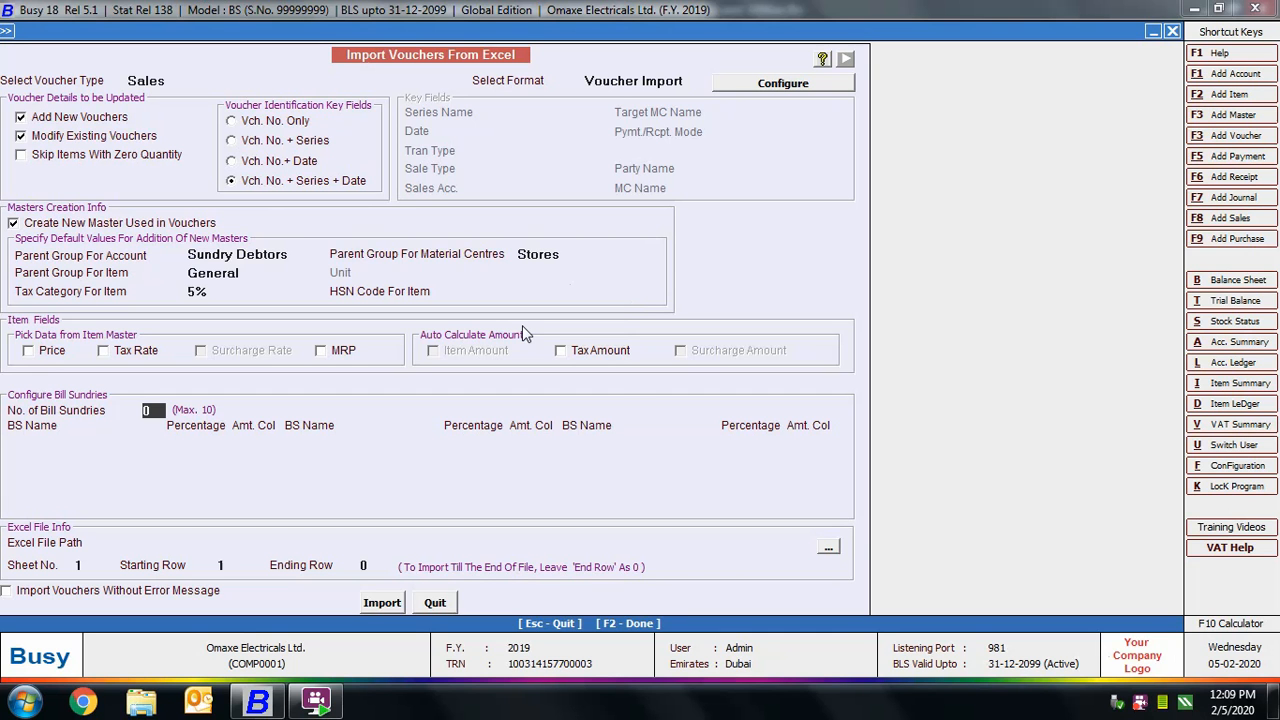
- Enable automatic tax amount calculation and configure one bill sundry, VAT at 5%, with its amount in Excel column L
{"action": "left_click", "coordinate": [595, 355]}
{"action": "left_click", "coordinate": [152, 410]}
{"action": "type", "text": "1"}
{"action": "left_click", "coordinate": [95, 441]}
{"action": "key", "text": "Return"}
{"action": "key", "text": "Return"}
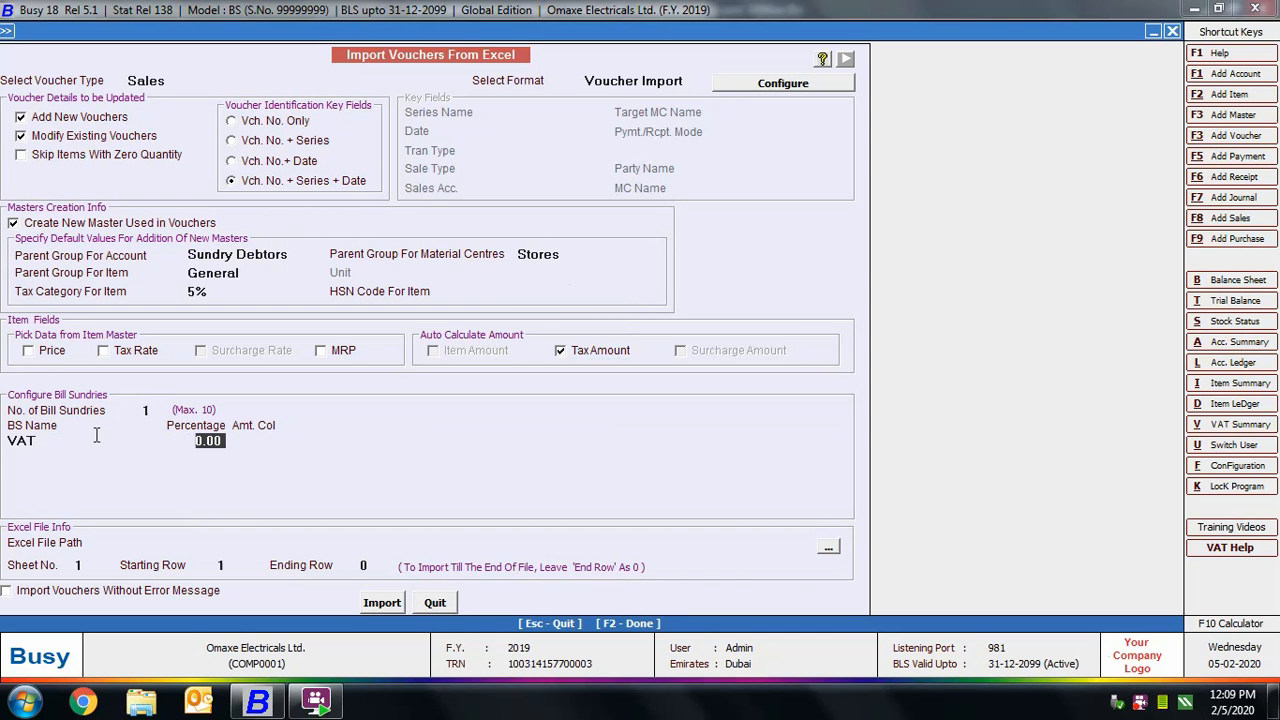
{"action": "type", "text": "5"}
{"action": "key", "text": "Return"}
{"action": "key", "text": "Return"}
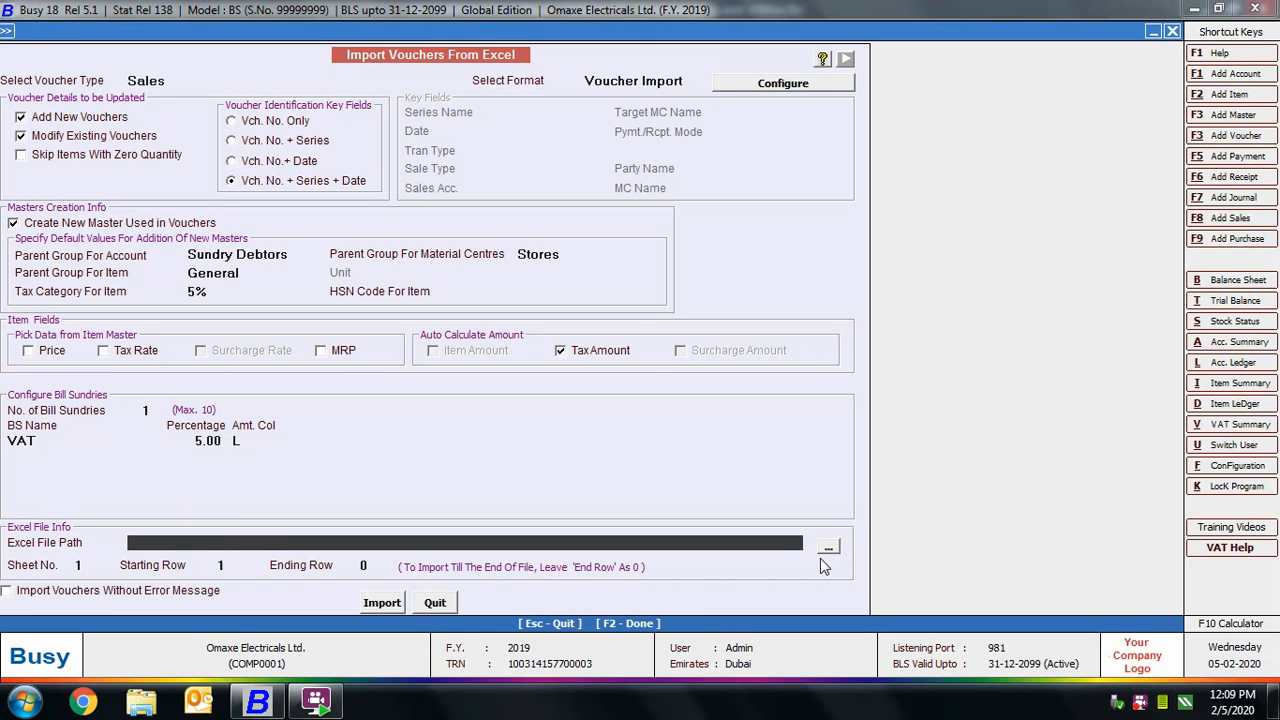
- Choose the Voucher Details Excel file on the Desktop as the import source and close the voucher import form
{"action": "left_click", "coordinate": [828, 546]}
{"action": "scroll", "coordinate": [294, 365], "scroll_direction": "down", "scroll_amount": 5}
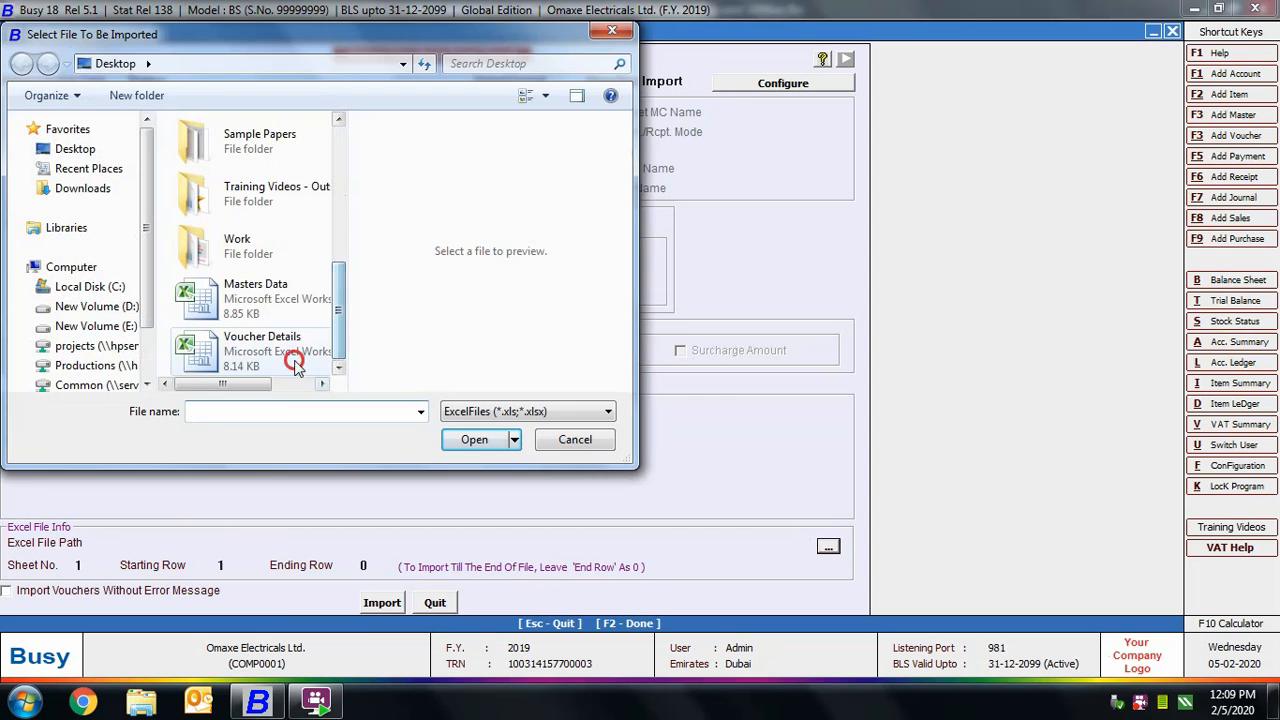
{"action": "left_click", "coordinate": [294, 365]}
{"action": "left_click", "coordinate": [472, 441]}
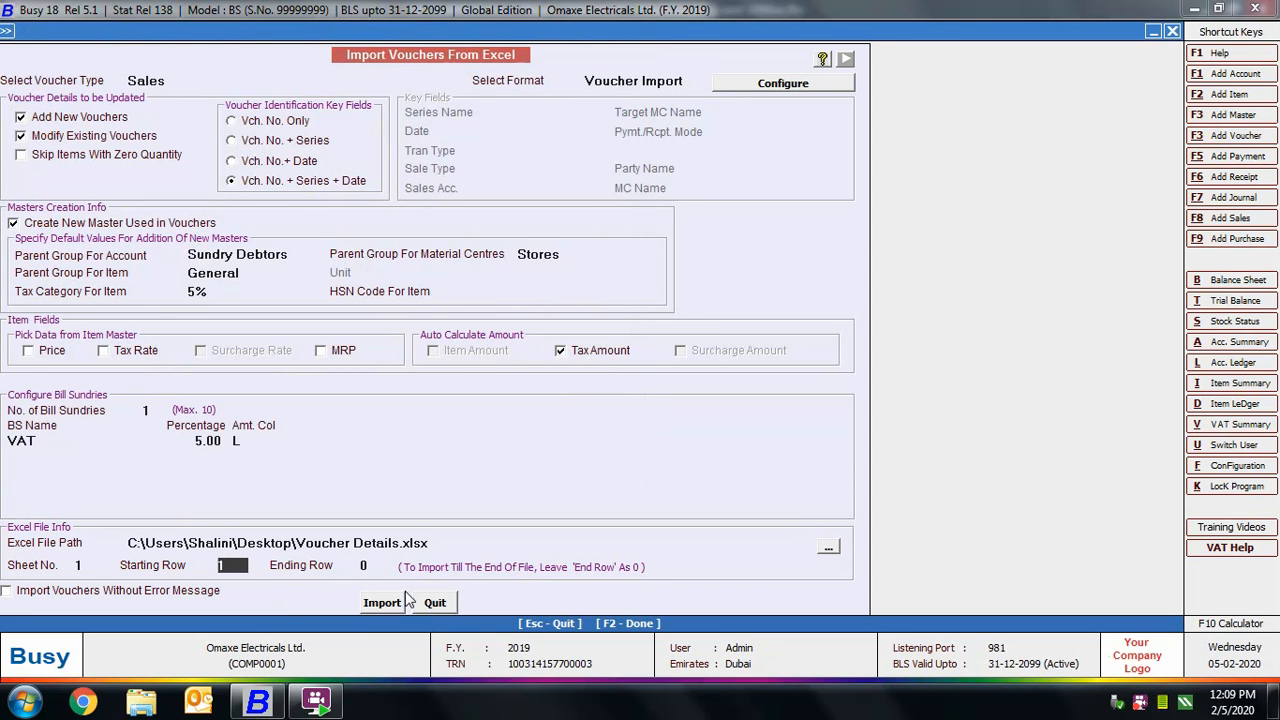
{"action": "left_click", "coordinate": [434, 602]}
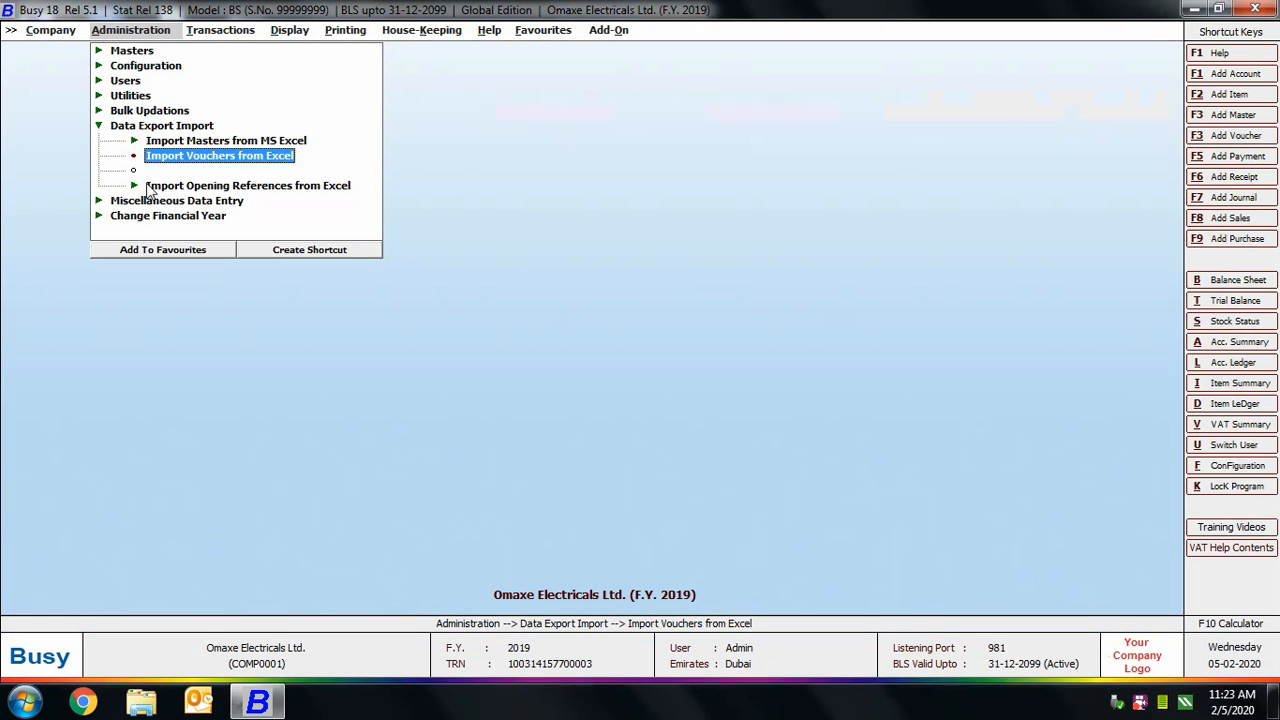
{"action": "left_click", "coordinate": [147, 184]}
{"action": "left_click", "coordinate": [183, 185]}
{"action": "left_click", "coordinate": [153, 123]}
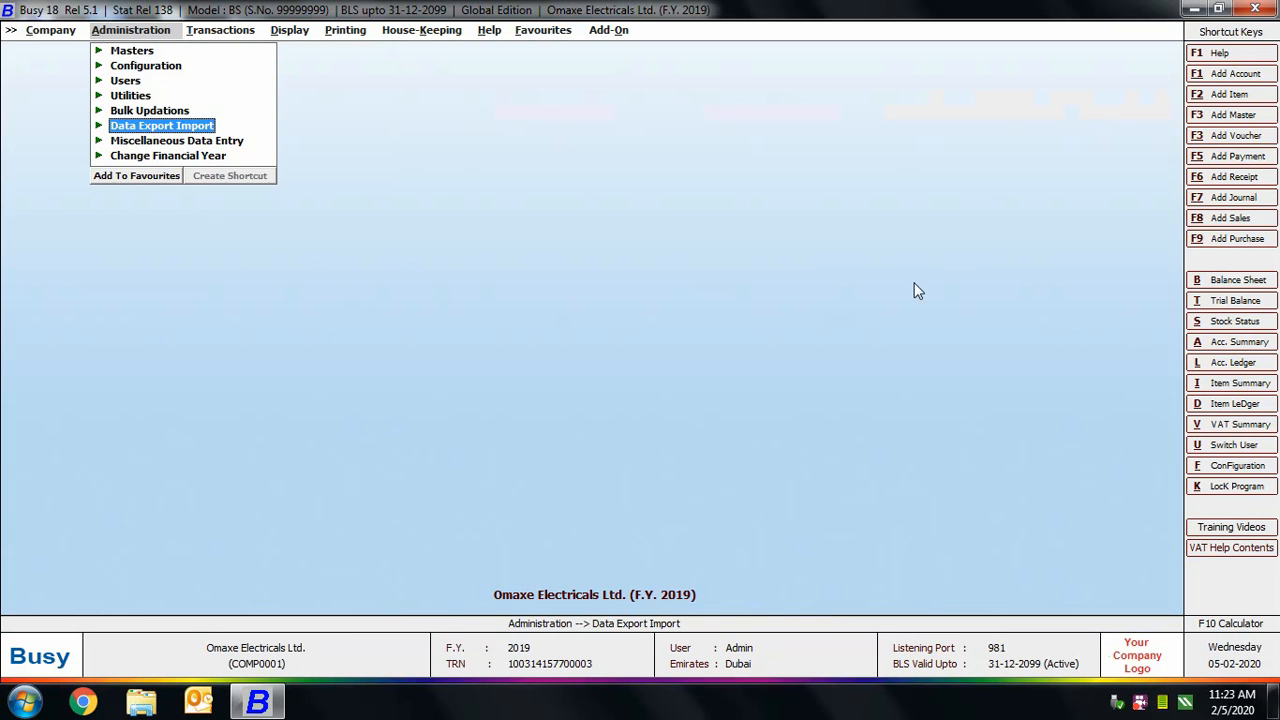
- Open the daily message update and set it to date 05-01-2019, voucher type Sales and all voucher series
{"action": "left_click", "coordinate": [137, 145]}
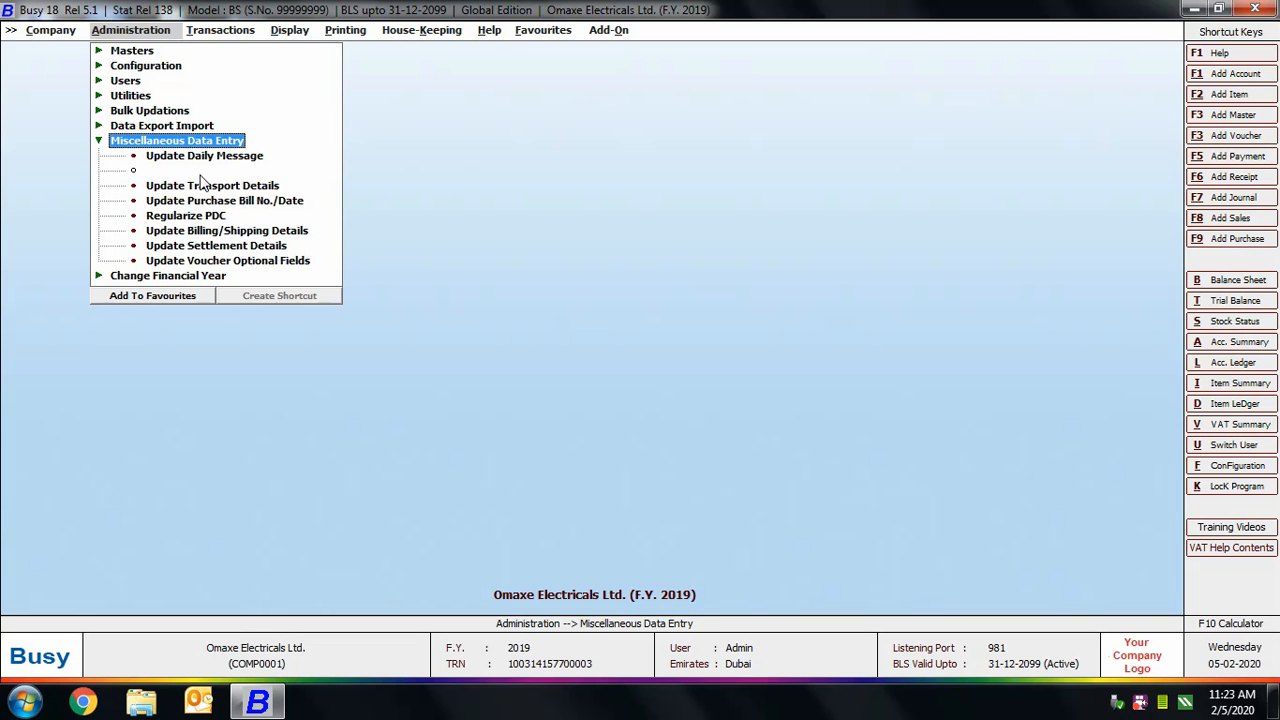
{"action": "left_click", "coordinate": [200, 155]}
{"action": "left_click", "coordinate": [166, 108]}
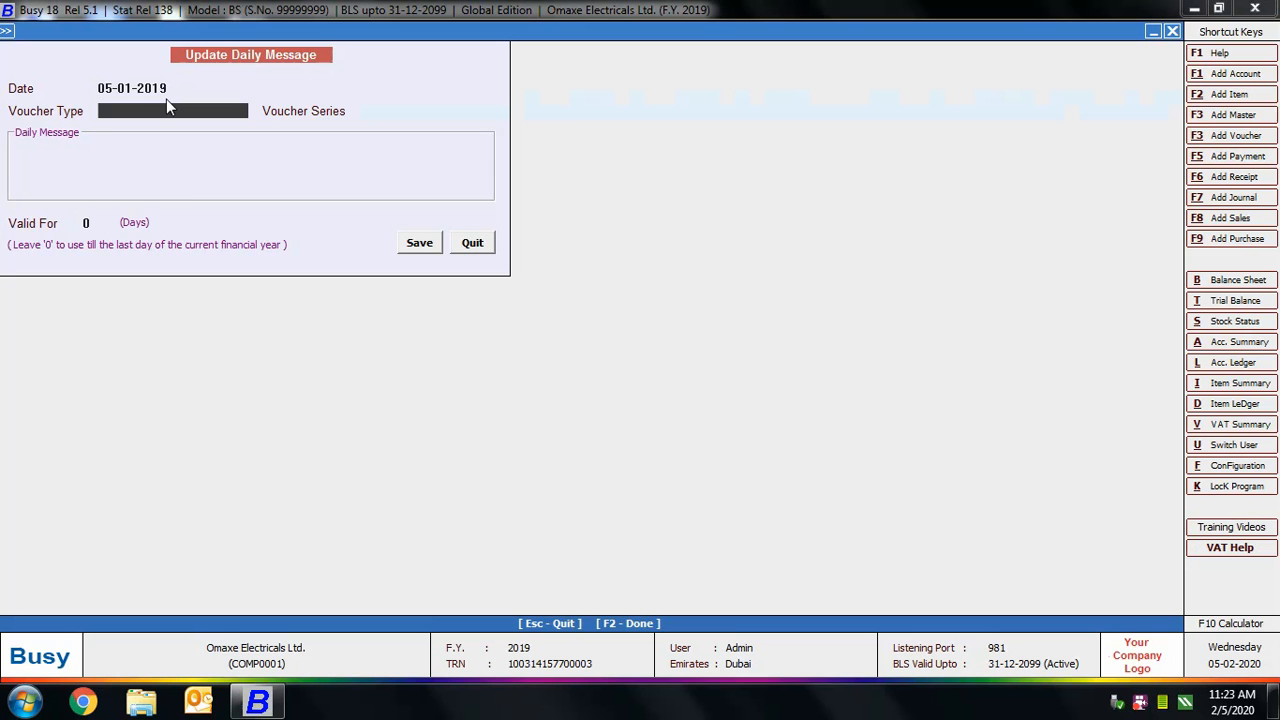
{"action": "type", "text": "sa"}
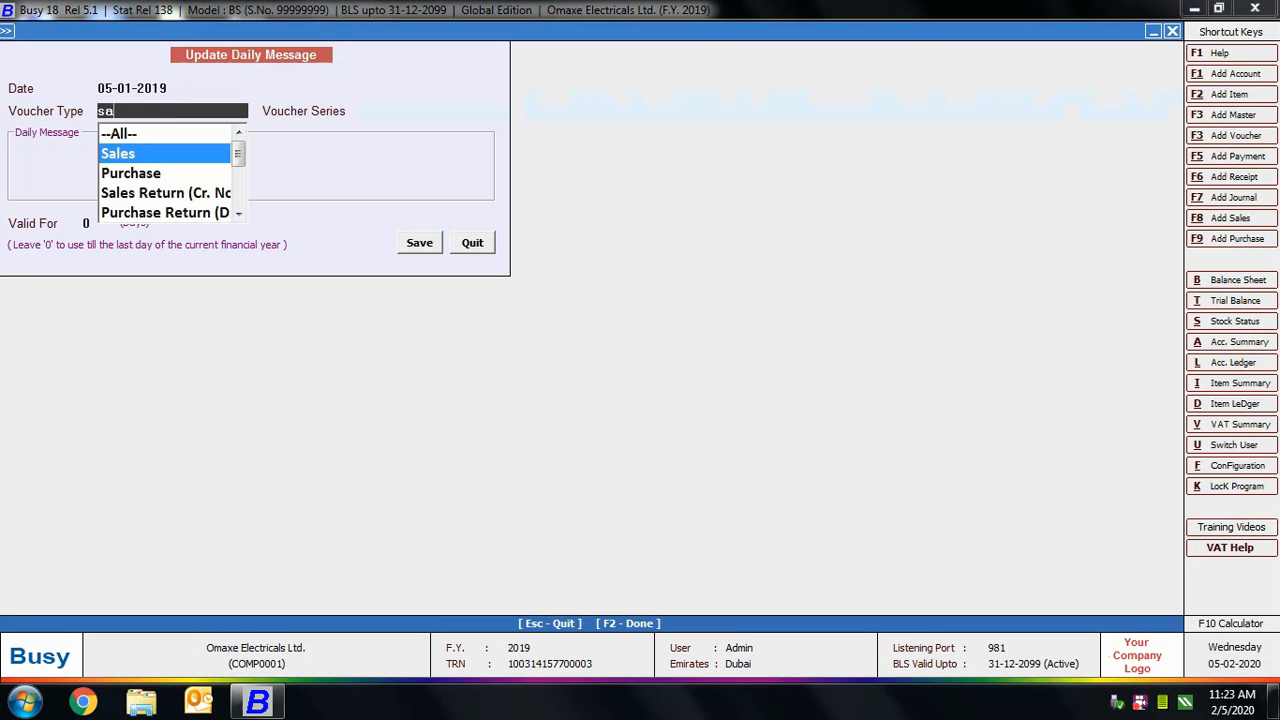
{"action": "key", "text": "Return"}
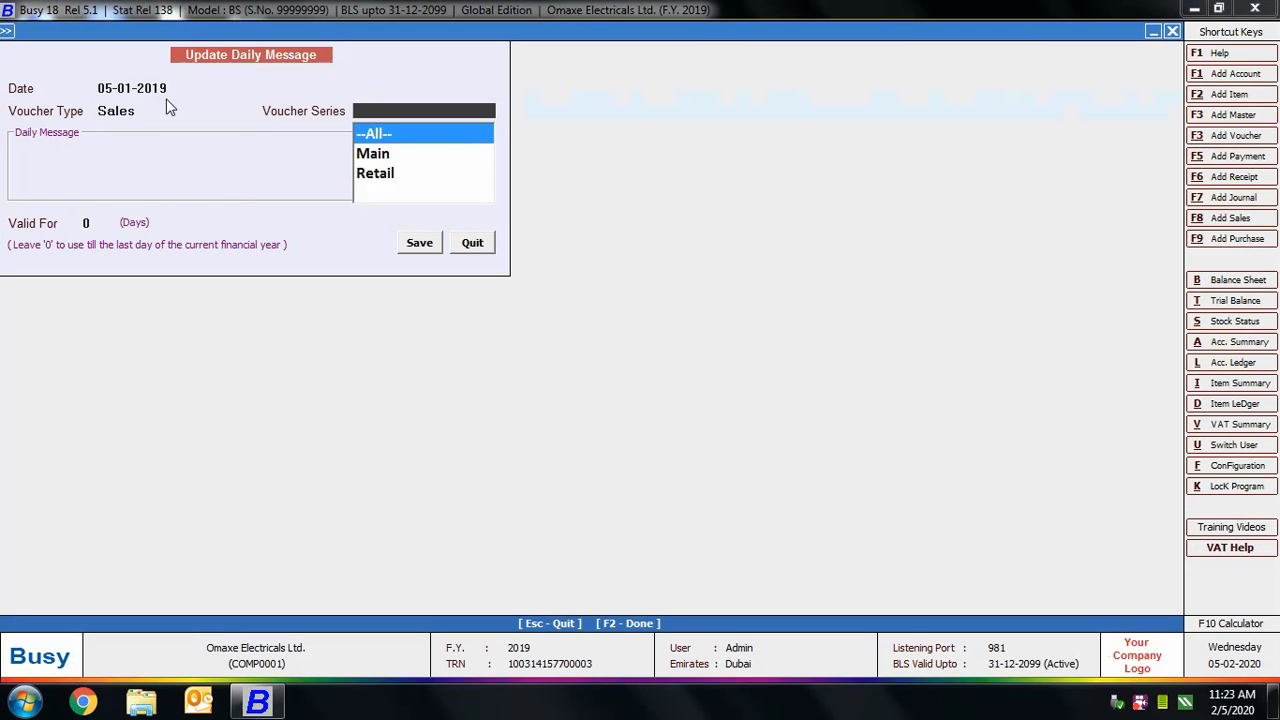
{"action": "key", "text": "Return"}
- Enter the daily message "Extra 5 % Discount on All the Items", make it valid for 10 days, and save it
{"action": "type", "text": "Extra 1"}
{"action": "key", "text": "BackSpace"}
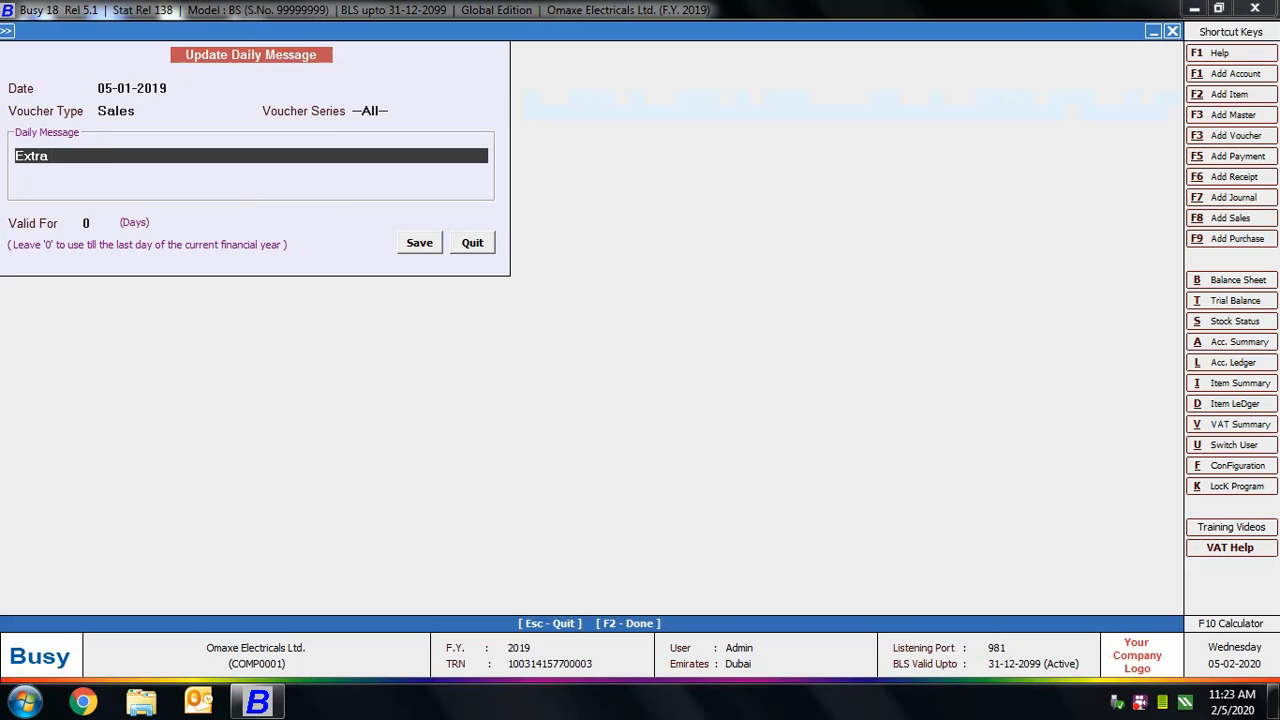
{"action": "type", "text": "5 % discount on all the items"}
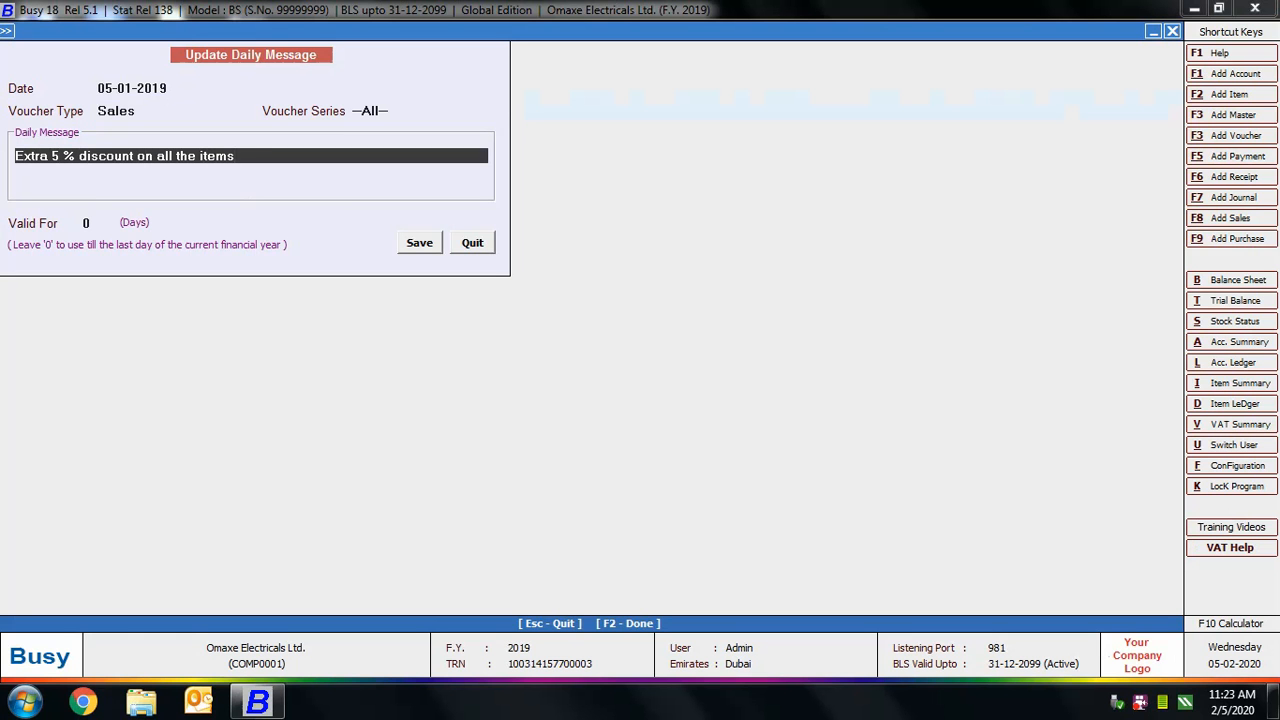
{"action": "left_click", "coordinate": [100, 222]}
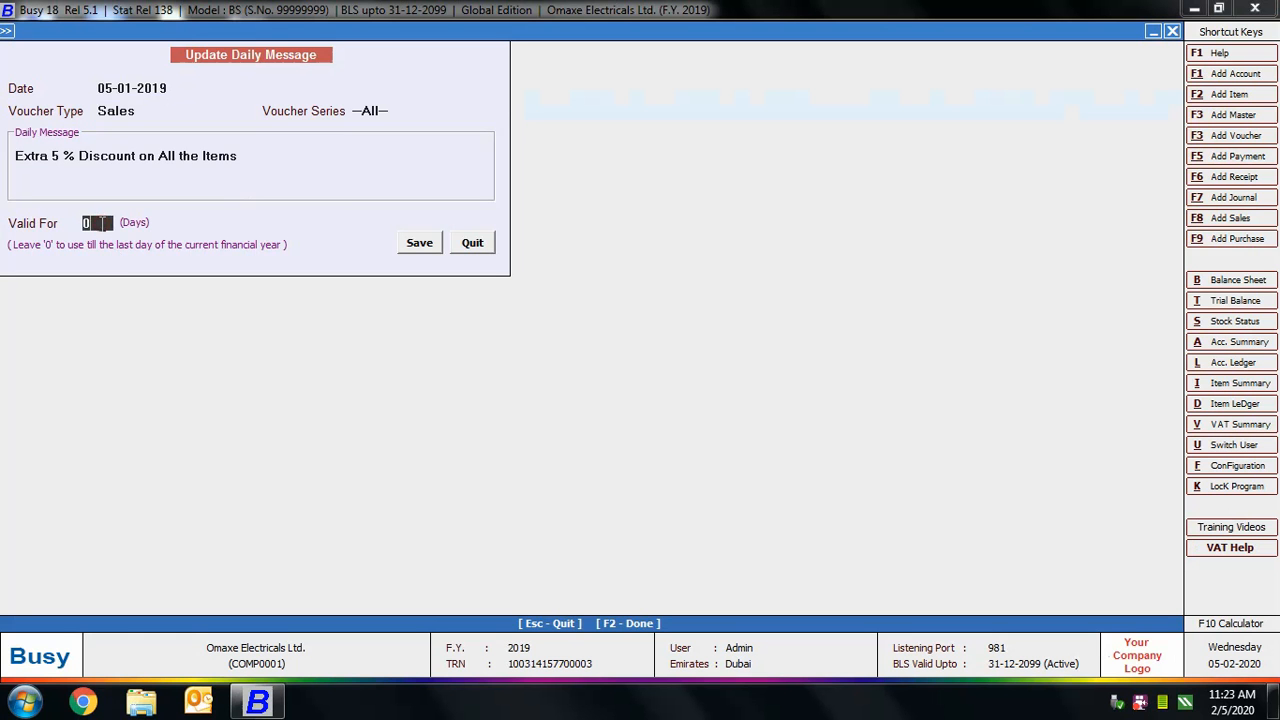
{"action": "type", "text": "10"}
{"action": "left_click", "coordinate": [211, 277]}
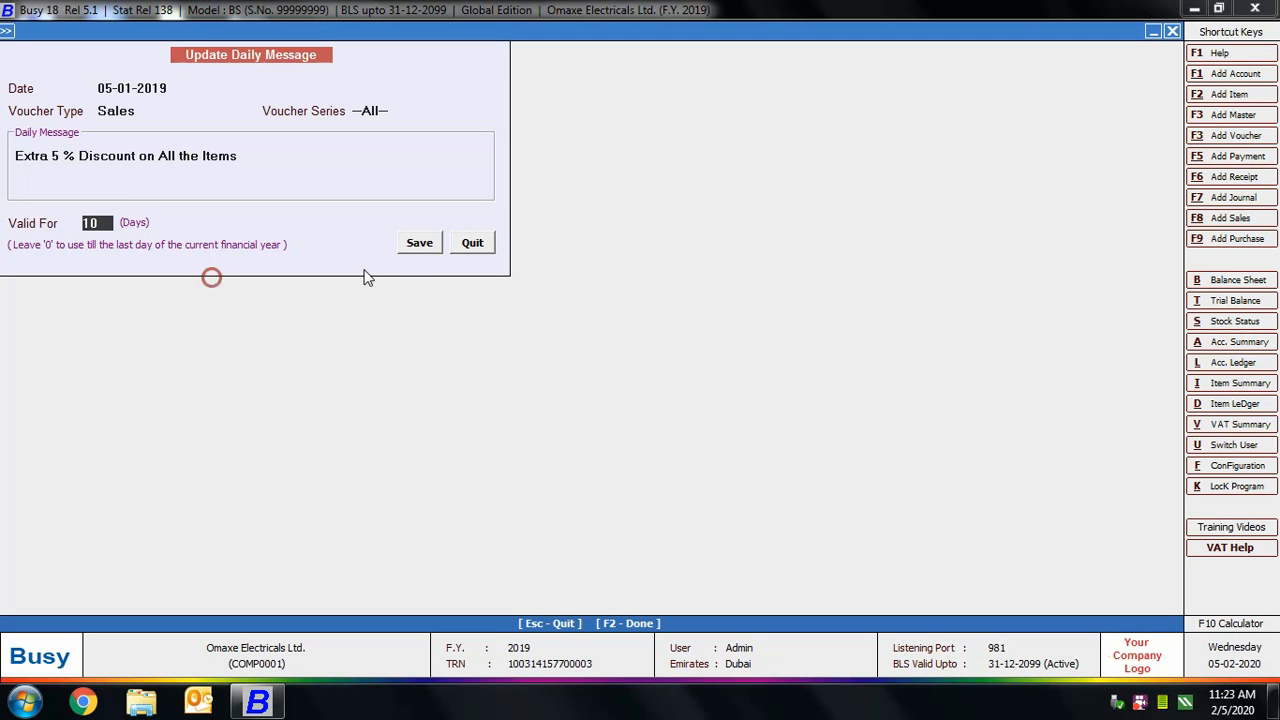
{"action": "left_click", "coordinate": [421, 243]}
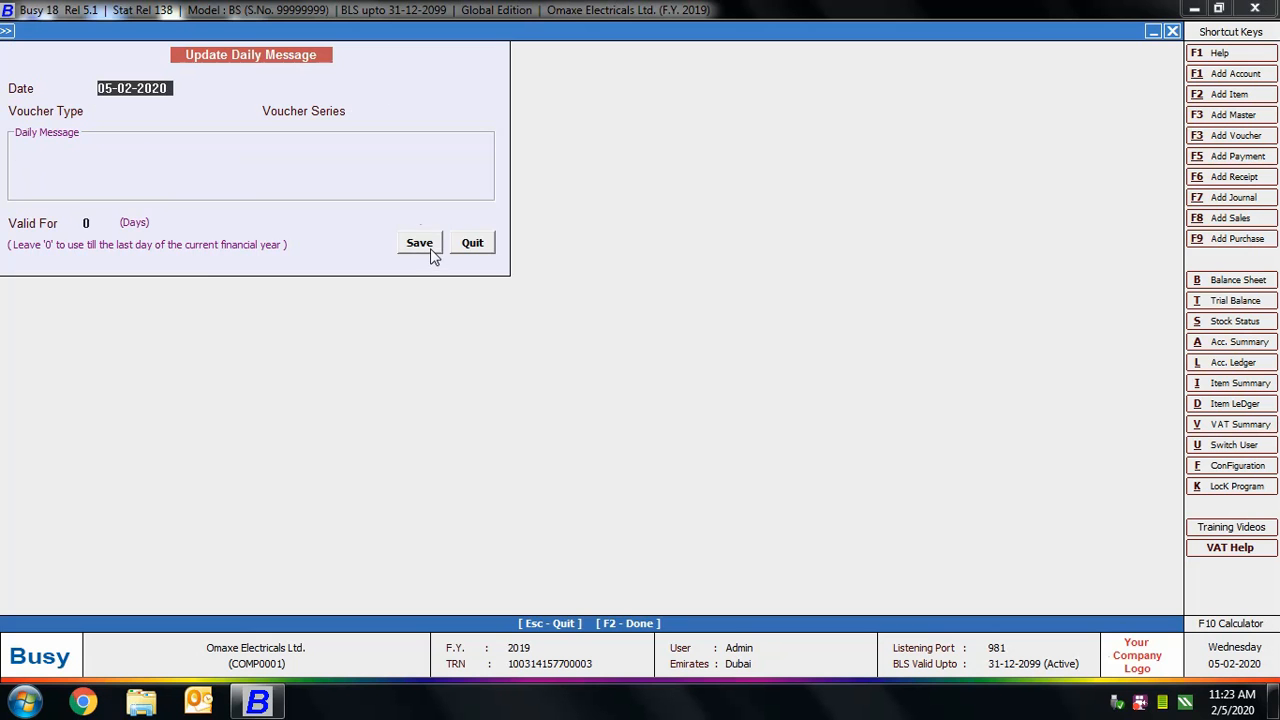
- Close the daily message form and open the date-wise purchase bill number and date update for all parties
{"action": "left_click", "coordinate": [466, 244]}
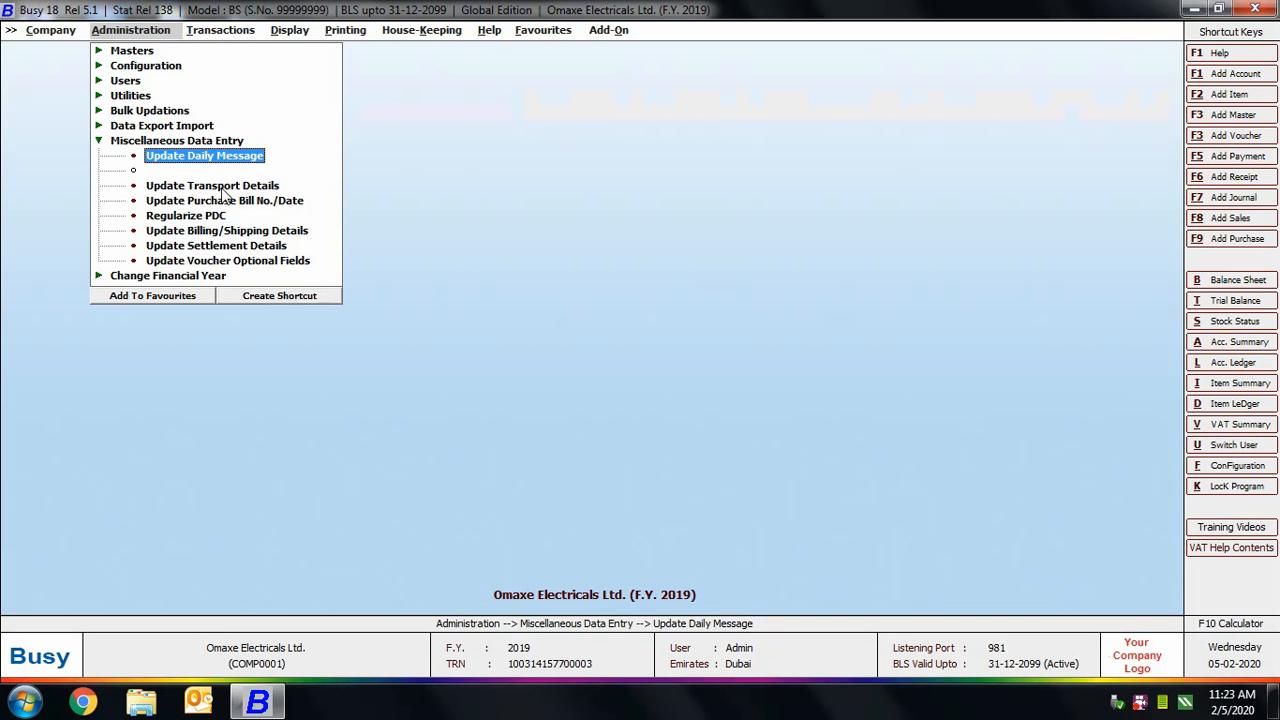
{"action": "left_click", "coordinate": [276, 203]}
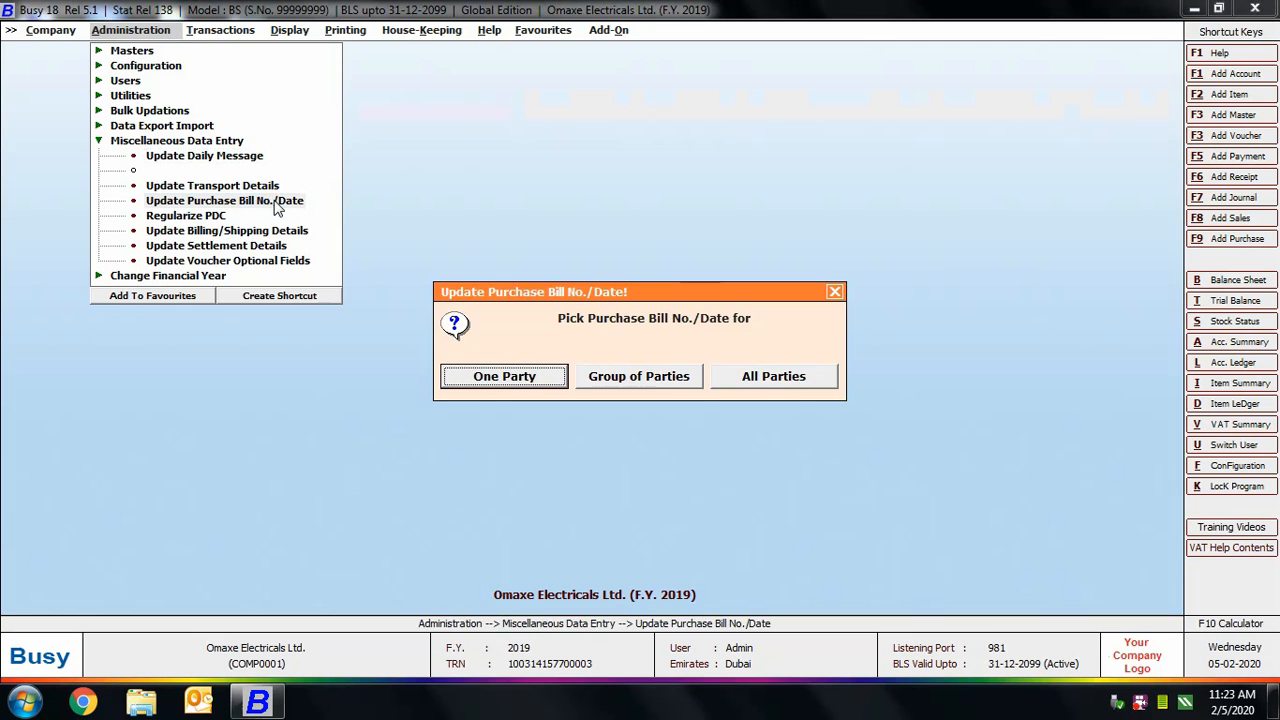
{"action": "left_click", "coordinate": [745, 377]}
{"action": "left_click", "coordinate": [503, 380]}
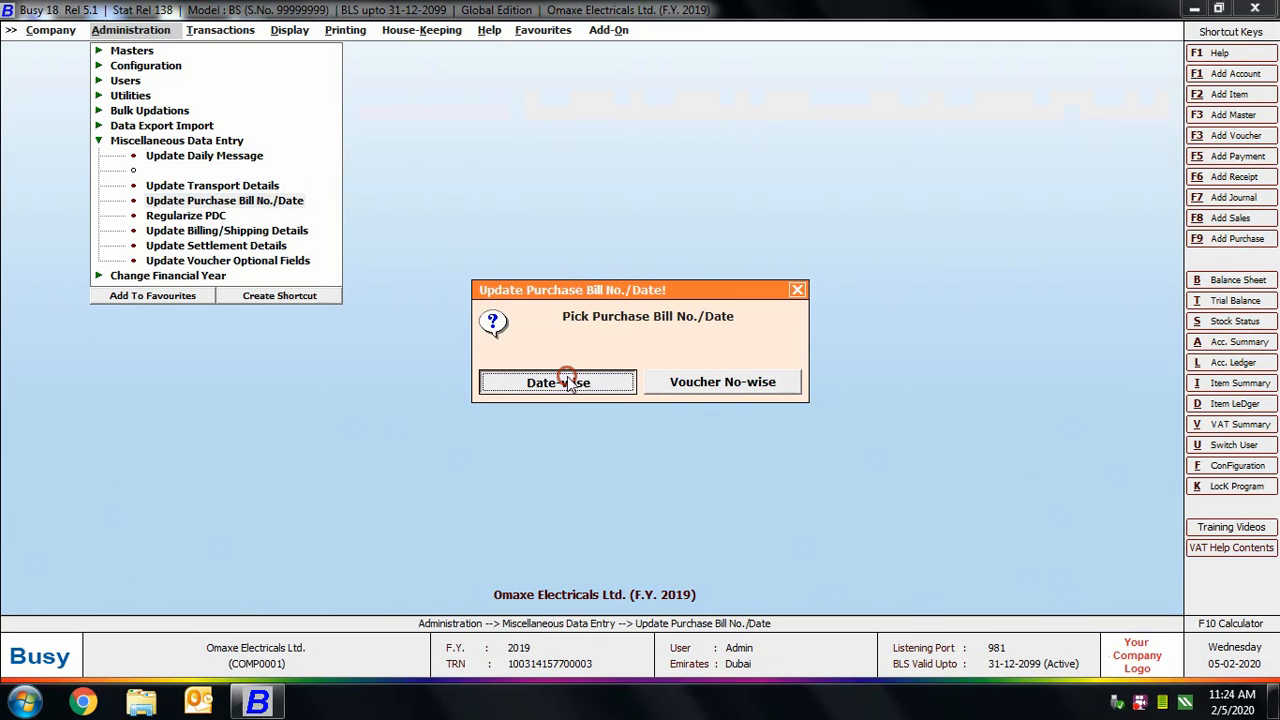
{"action": "left_click", "coordinate": [130, 182]}
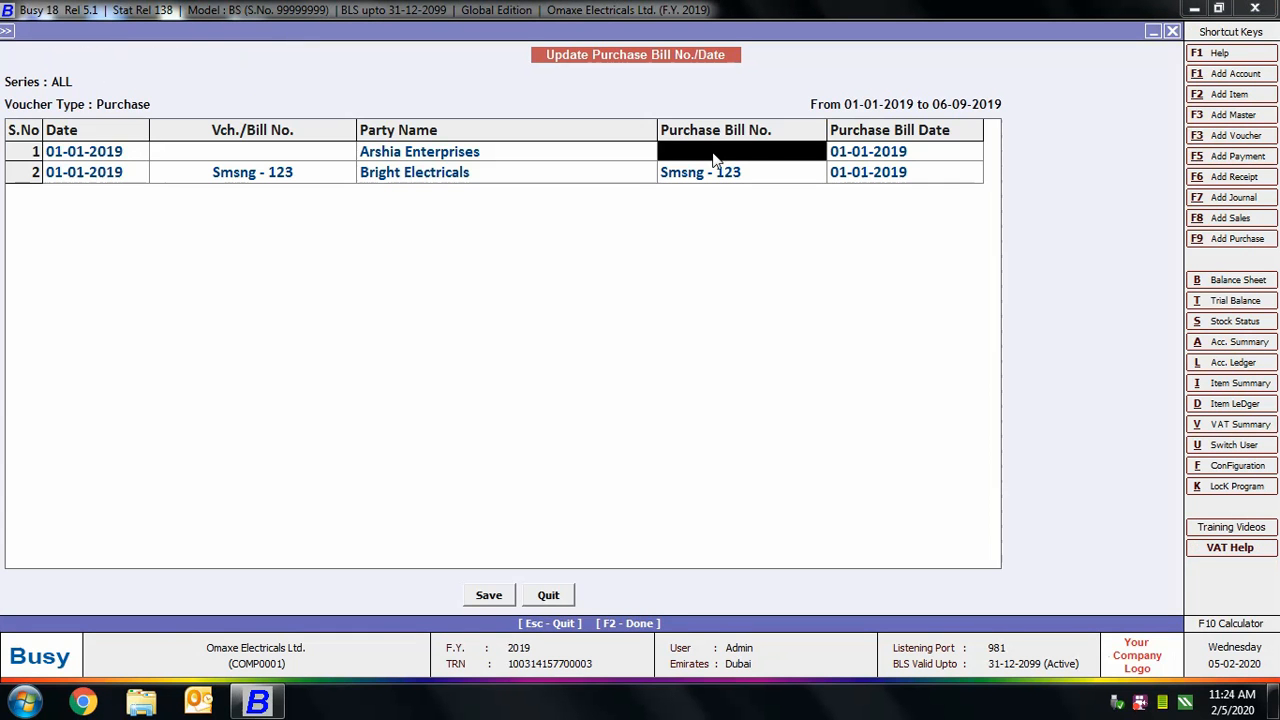
- Enter purchase bill number "smsng -121" for the Arshia Enterprises purchase, save it and close the bill update
{"action": "type", "text": "smsng "}
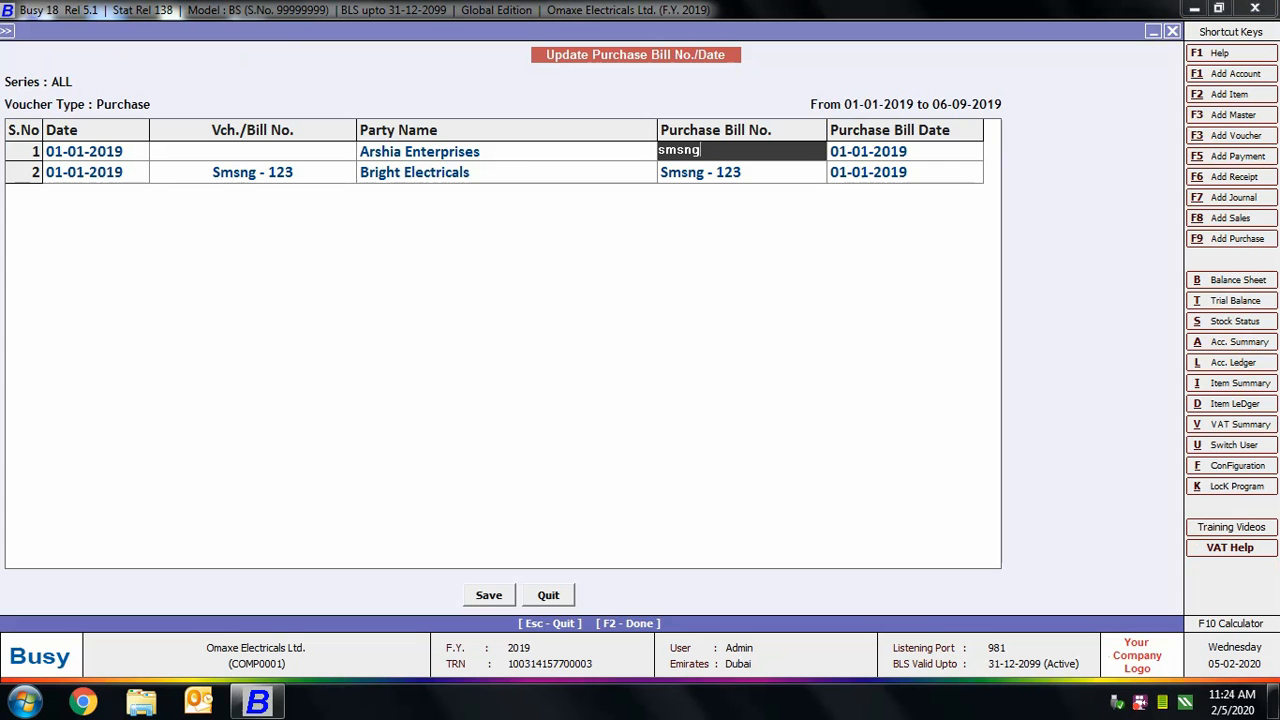
{"action": "type", "text": "-121"}
{"action": "left_click", "coordinate": [488, 595]}
{"action": "left_click", "coordinate": [749, 385]}
{"action": "left_click", "coordinate": [1172, 31]}
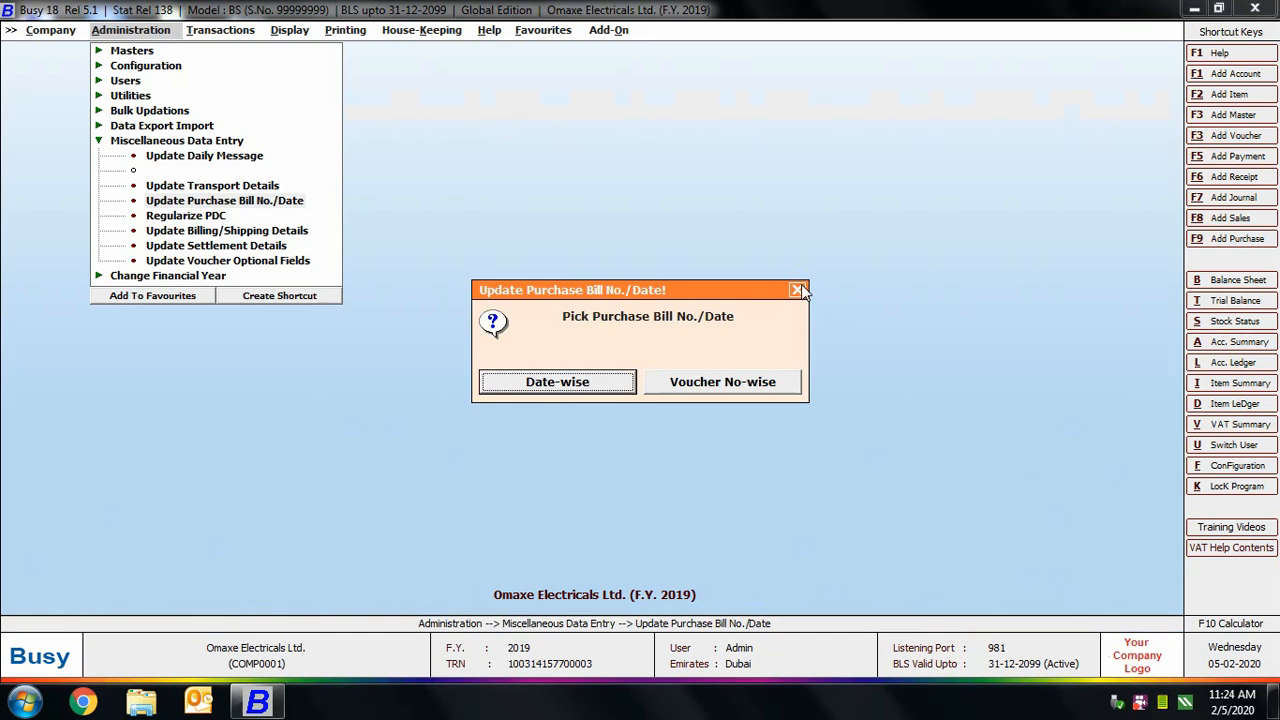
{"action": "left_click", "coordinate": [801, 287]}
{"action": "left_click", "coordinate": [835, 292]}
- Open the post-dated cheques for regularization for one bank, choosing all voucher series groups and United Arab Bank
{"action": "key", "text": "Down"}
{"action": "key", "text": "Return"}
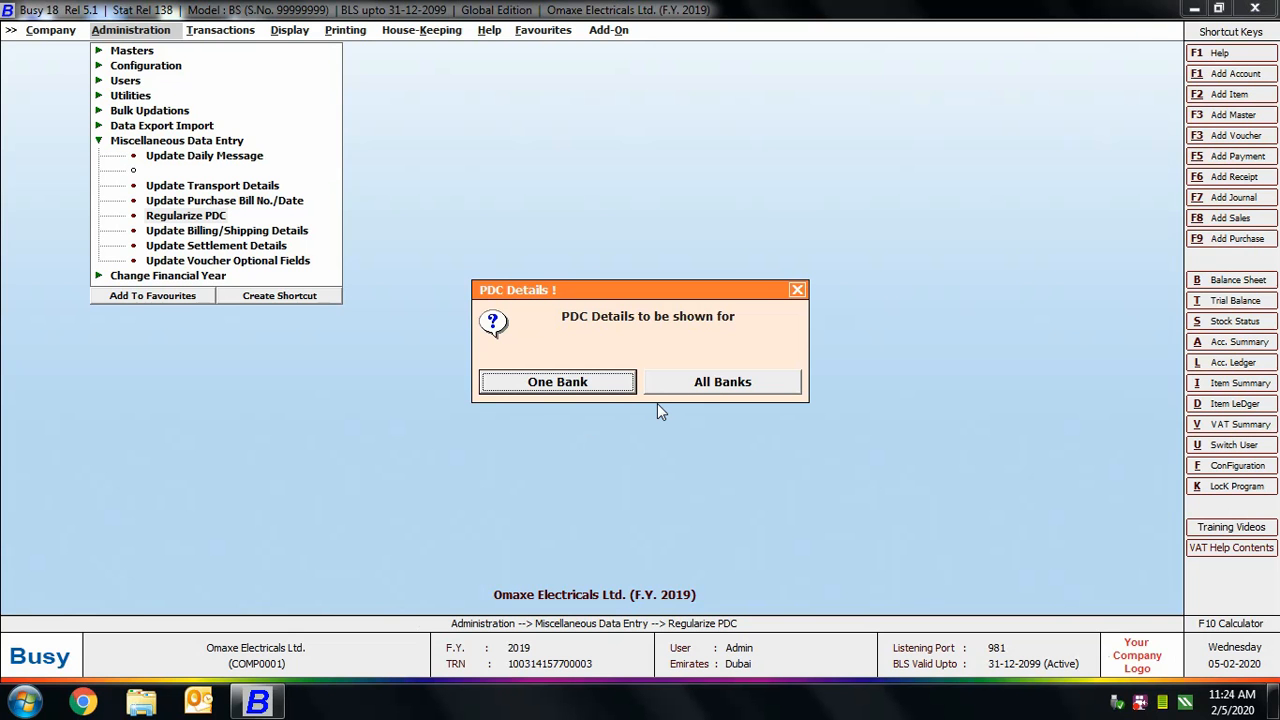
{"action": "left_click", "coordinate": [614, 388]}
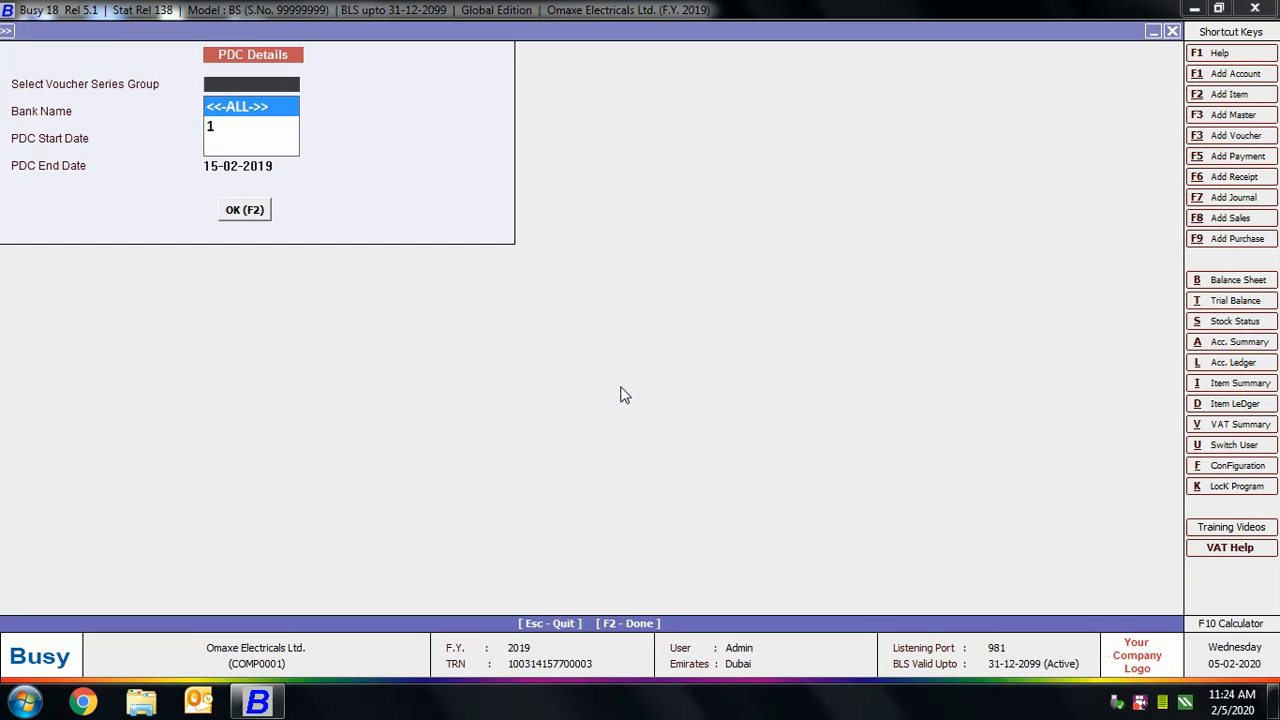
{"action": "key", "text": "Return"}
{"action": "type", "text": "U"}
{"action": "key", "text": "Return"}
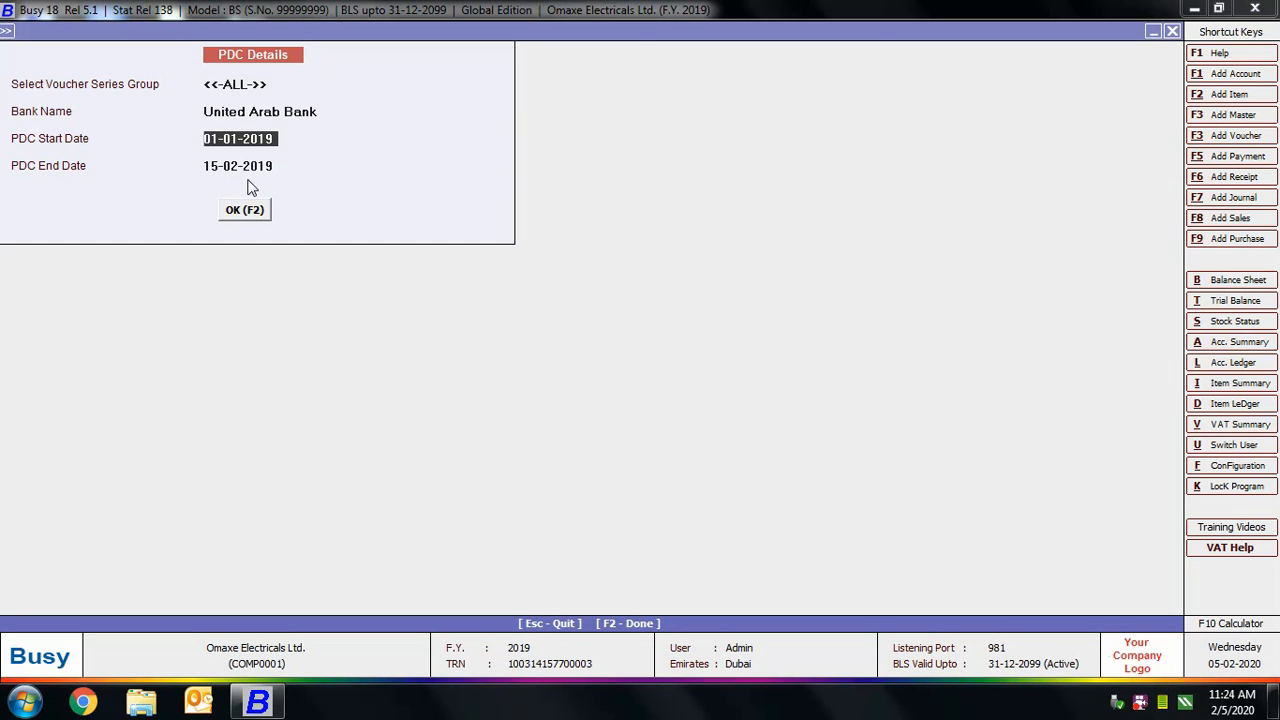
{"action": "left_click", "coordinate": [254, 212]}
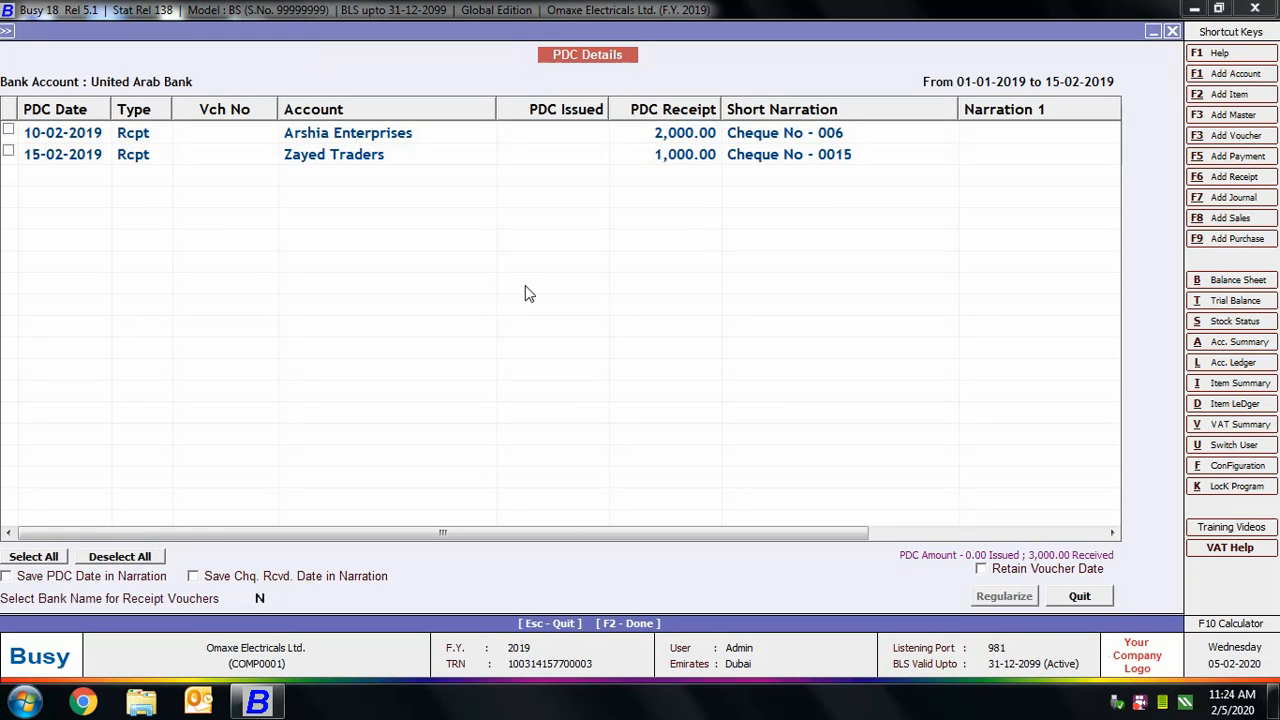
- Select the Arshia Enterprises and Zayed Traders cheques and save both the PDC date and cheque received date in the narration
{"action": "left_click", "coordinate": [8, 131]}
{"action": "left_click", "coordinate": [8, 153]}
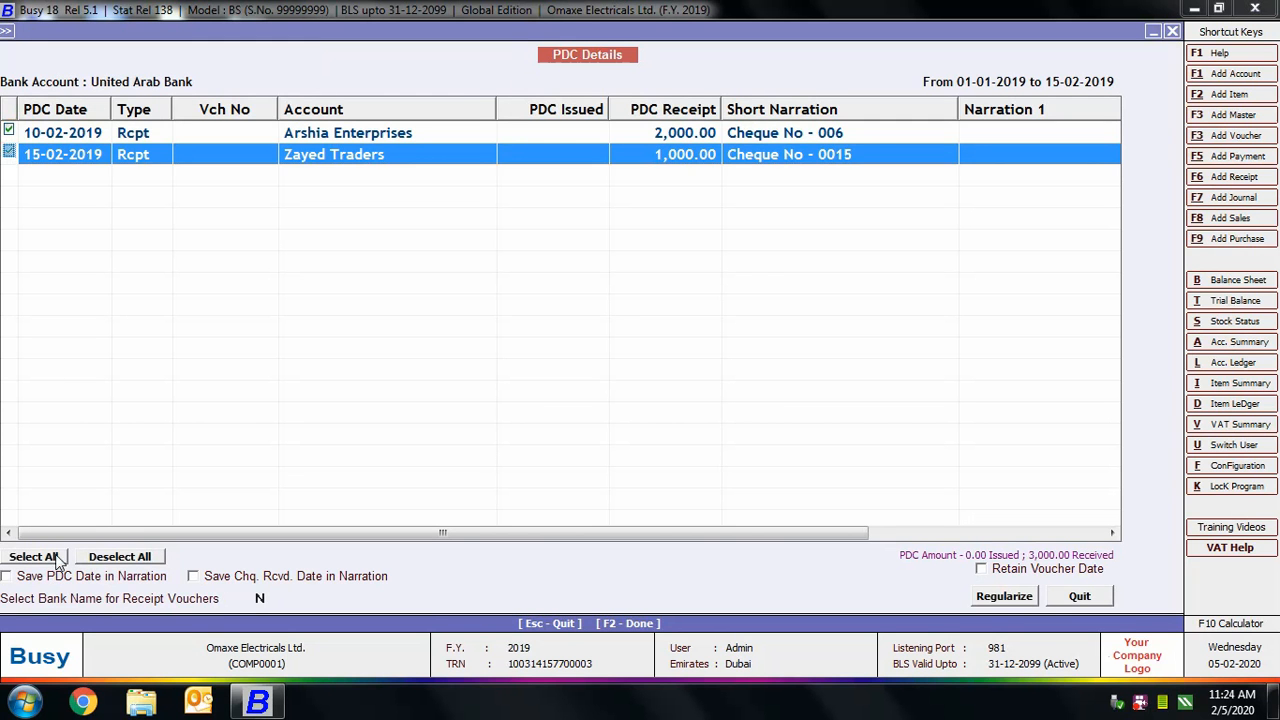
{"action": "left_click", "coordinate": [42, 580]}
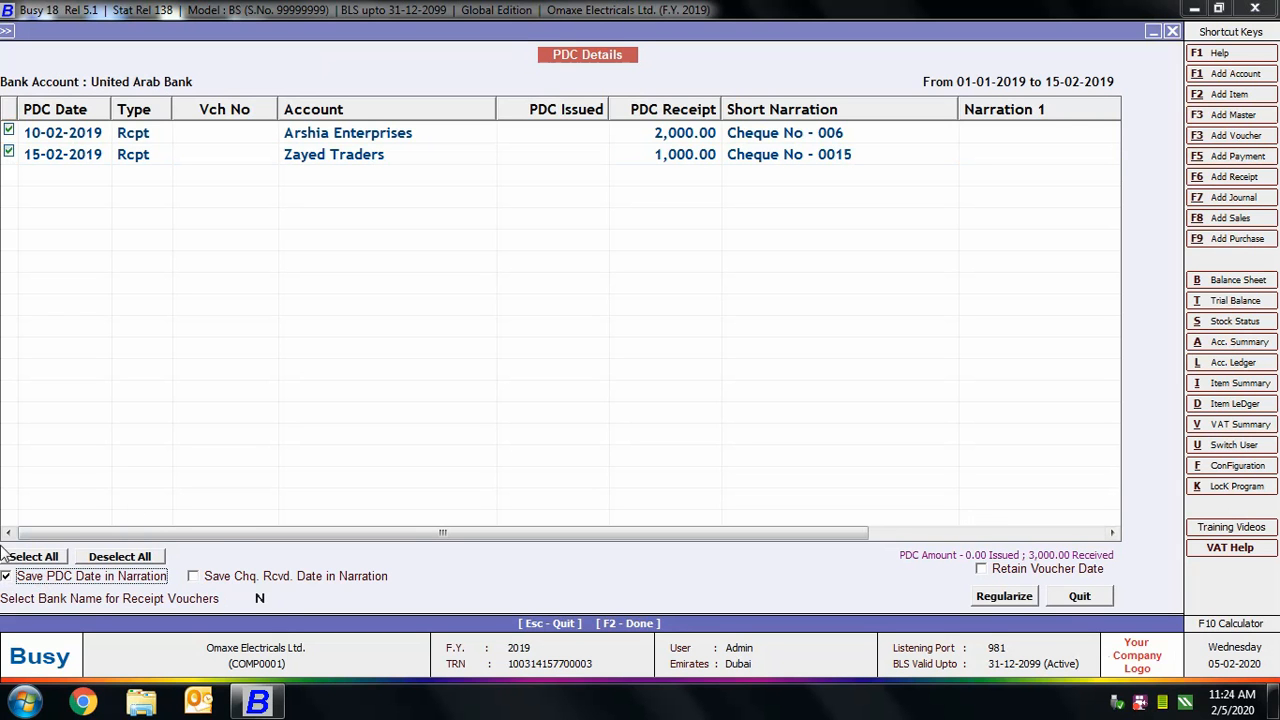
{"action": "left_click", "coordinate": [227, 577]}
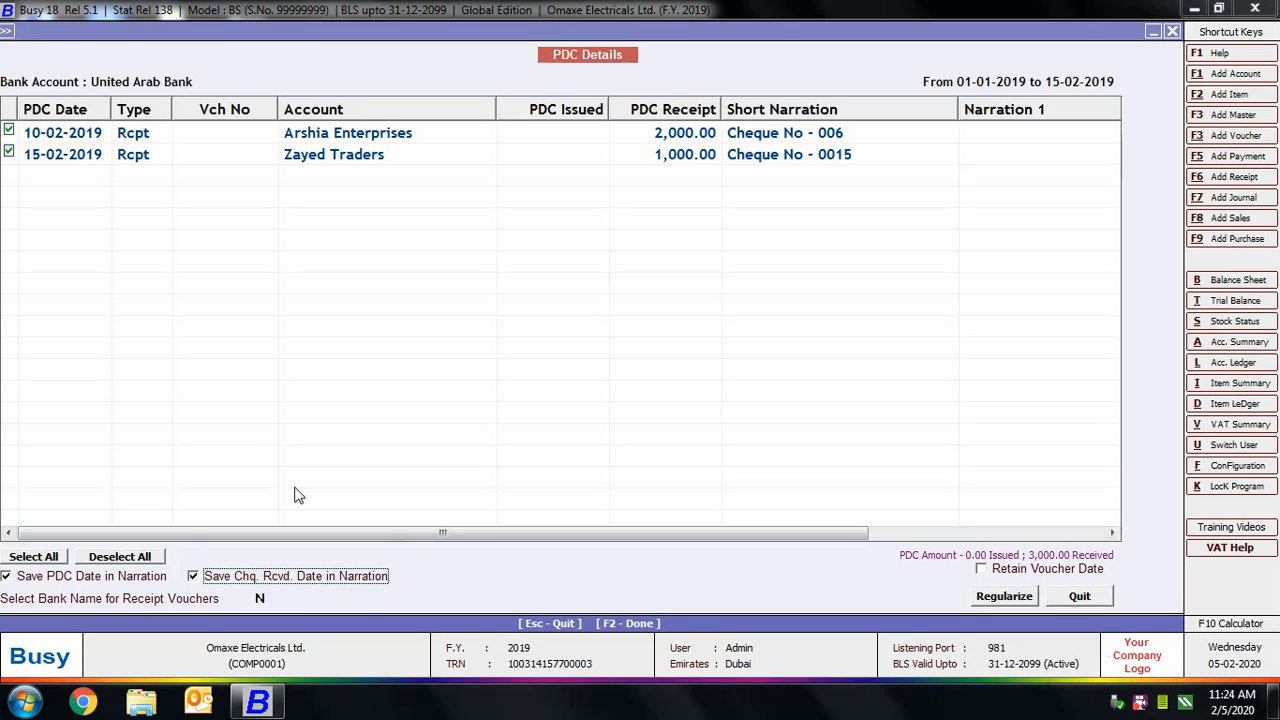
{"action": "left_click", "coordinate": [255, 596]}
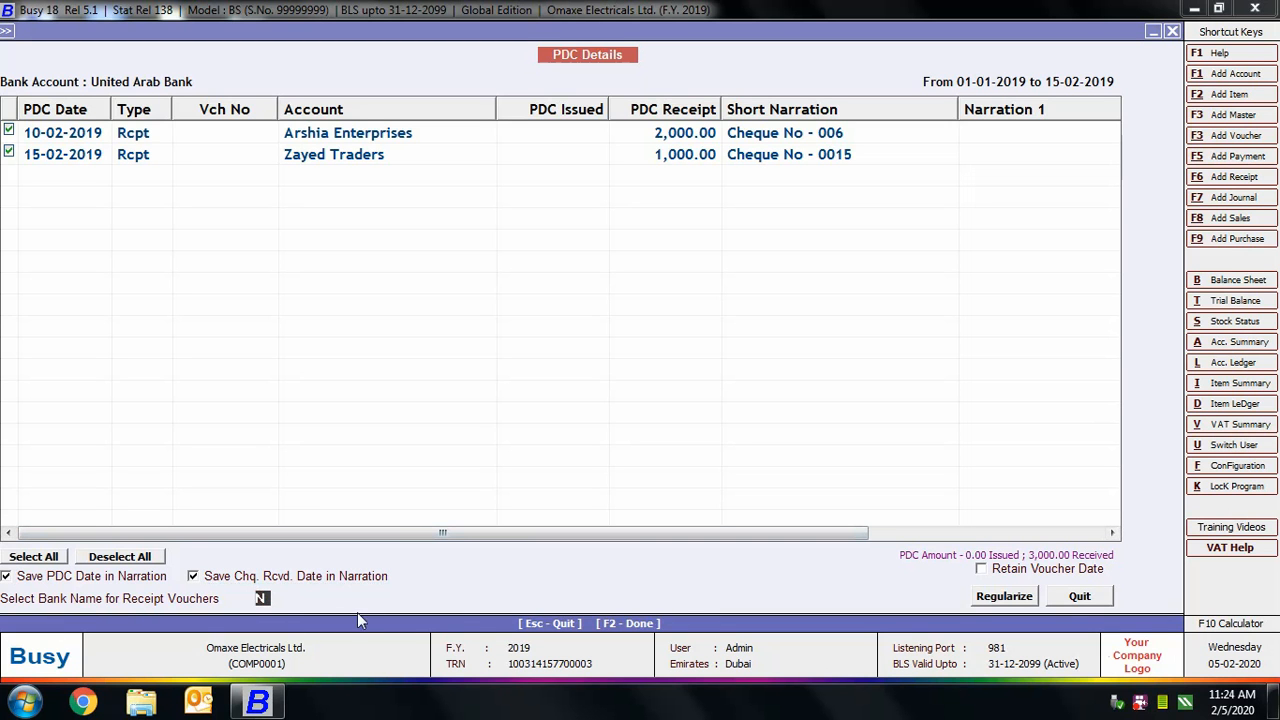
- Regularize the selected post-dated cheques with the voucher date retained, and exit the PDC details
{"action": "left_click", "coordinate": [1036, 570]}
{"action": "left_click", "coordinate": [1011, 598]}
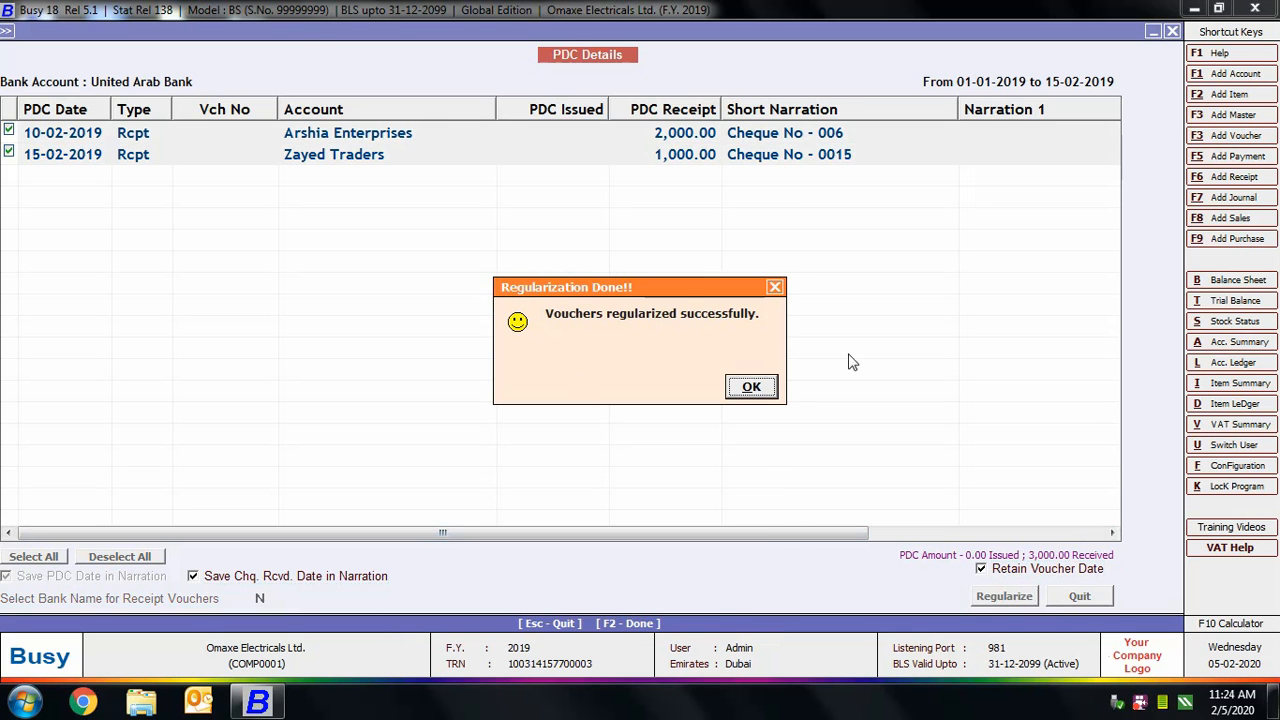
{"action": "left_click", "coordinate": [749, 388]}
{"action": "left_click", "coordinate": [1166, 32]}
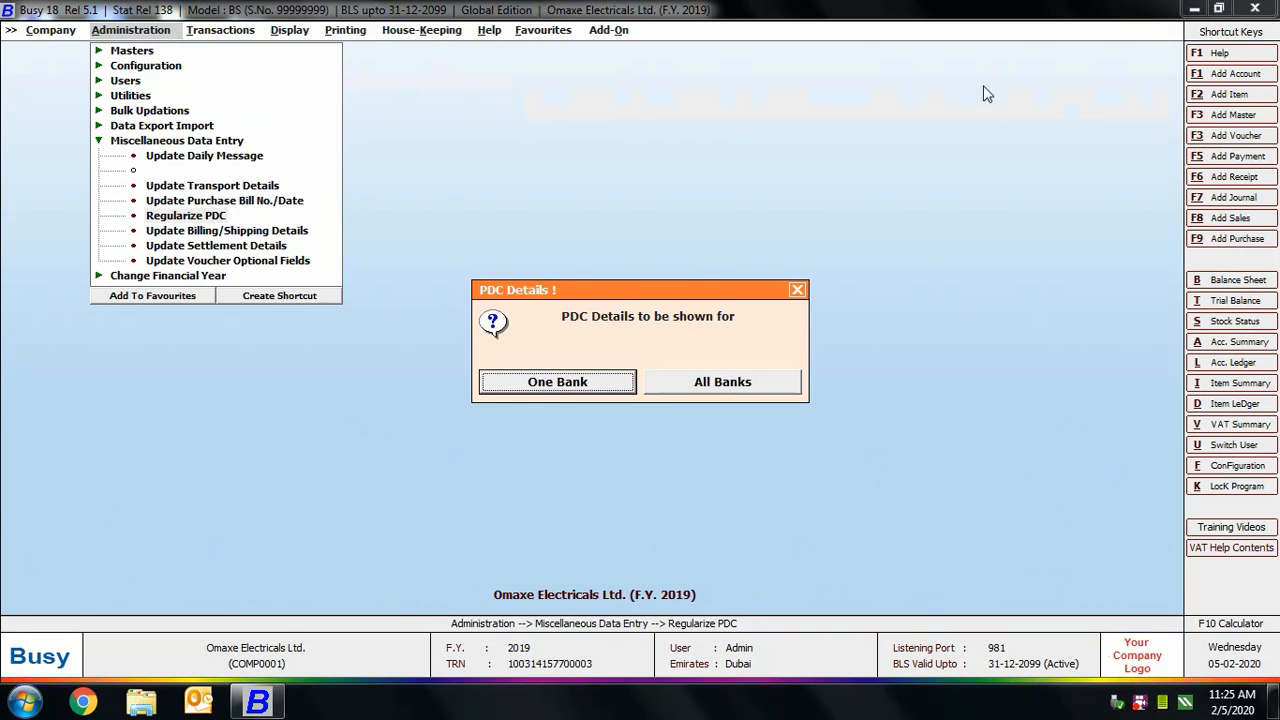
{"action": "left_click", "coordinate": [798, 291]}
{"action": "left_click", "coordinate": [190, 142]}
{"action": "left_click", "coordinate": [190, 142]}
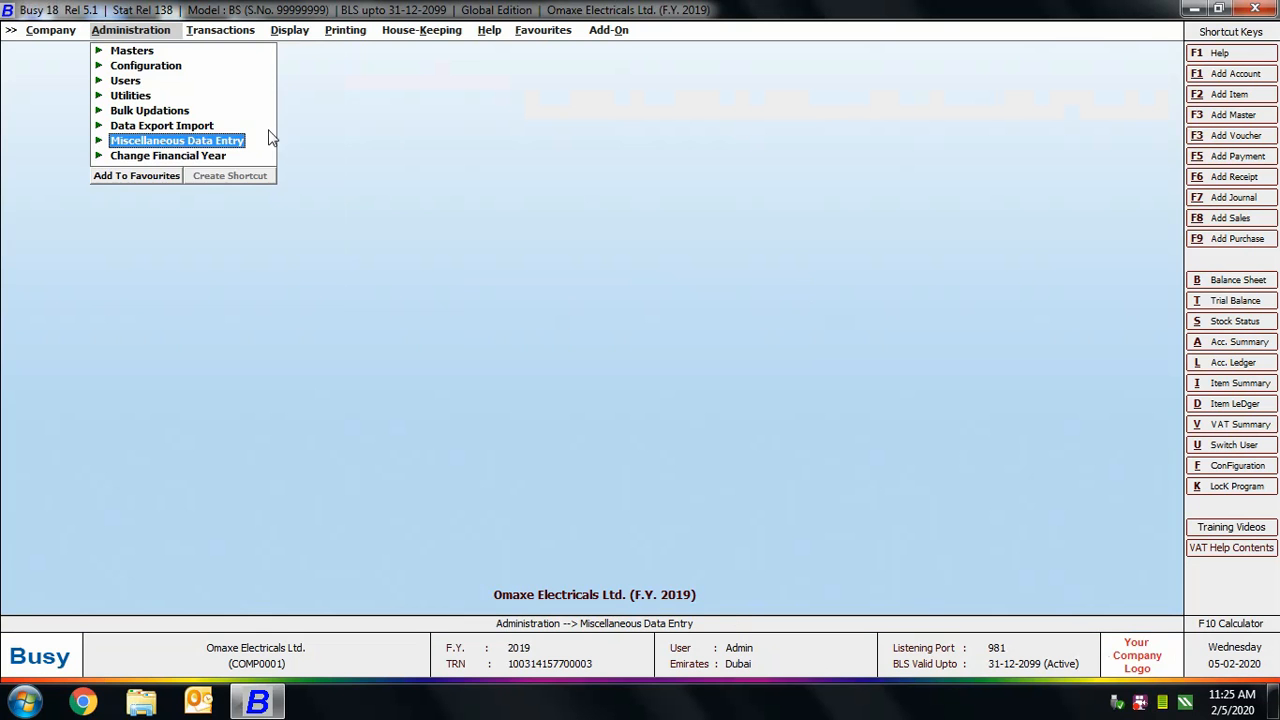
{"action": "key", "text": "Escape"}
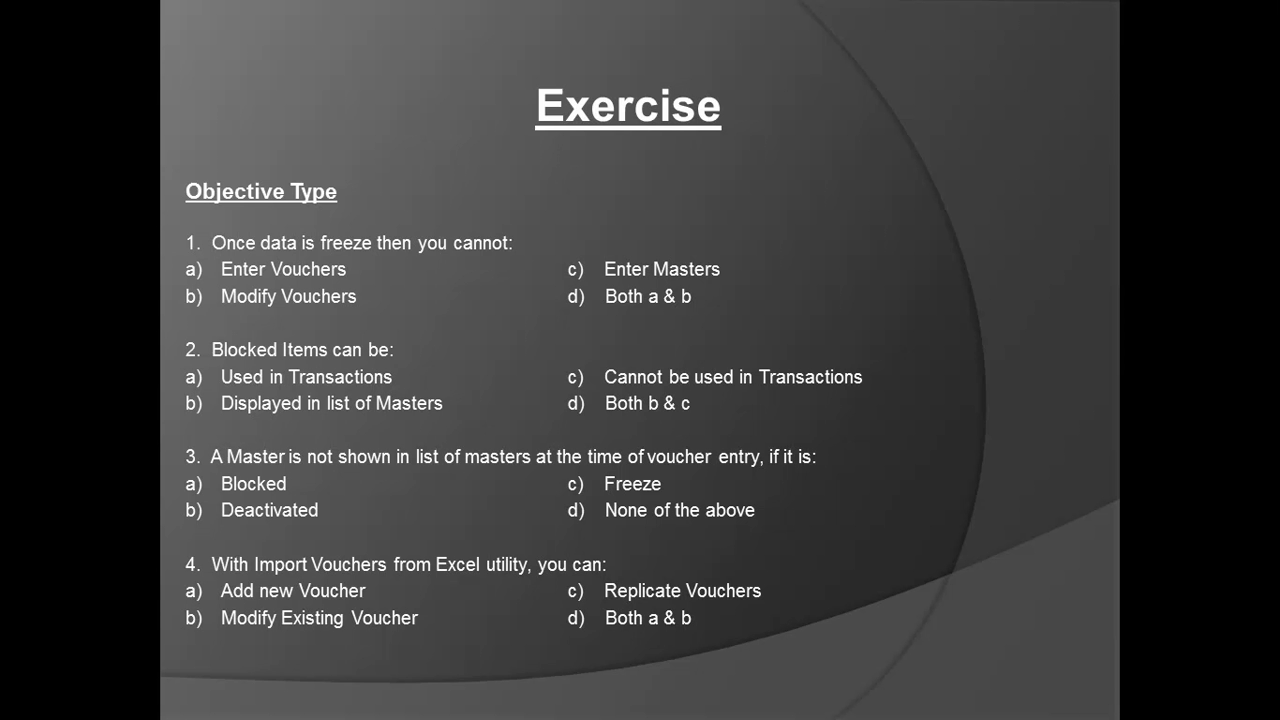